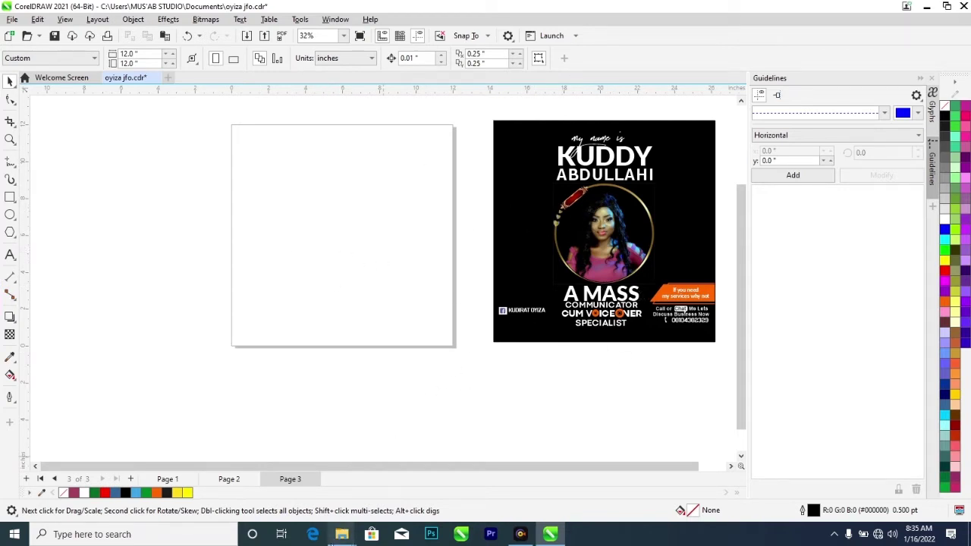
- Drag the black ring image and the woman's cutout photo from New folder onto the CorelDRAW canvas
mouse_move(339, 535)
click(395, 478)
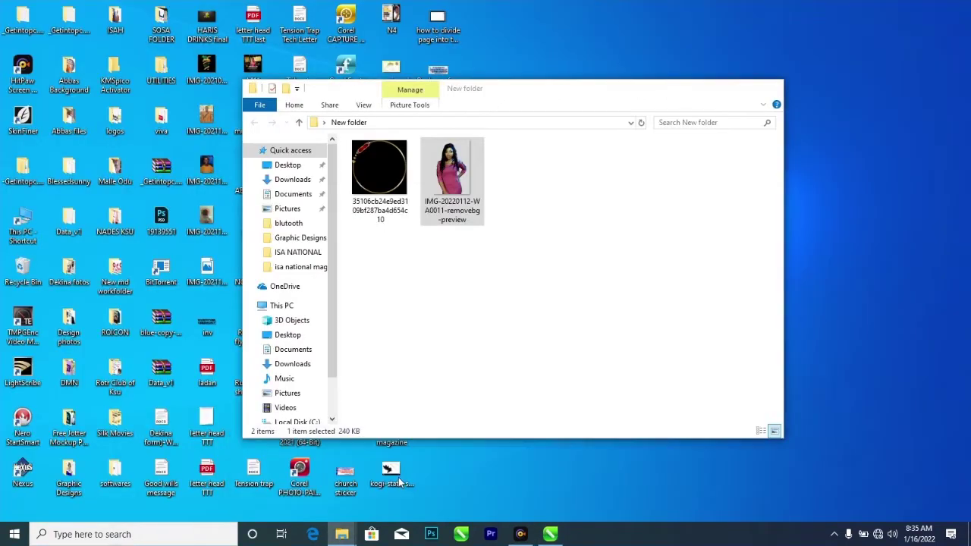
click(388, 176)
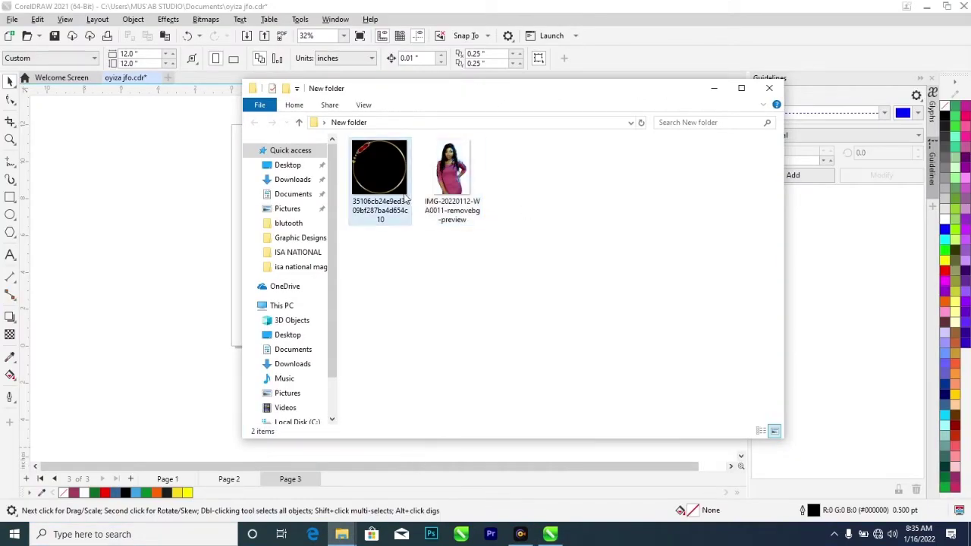
click(452, 173)
click(379, 173)
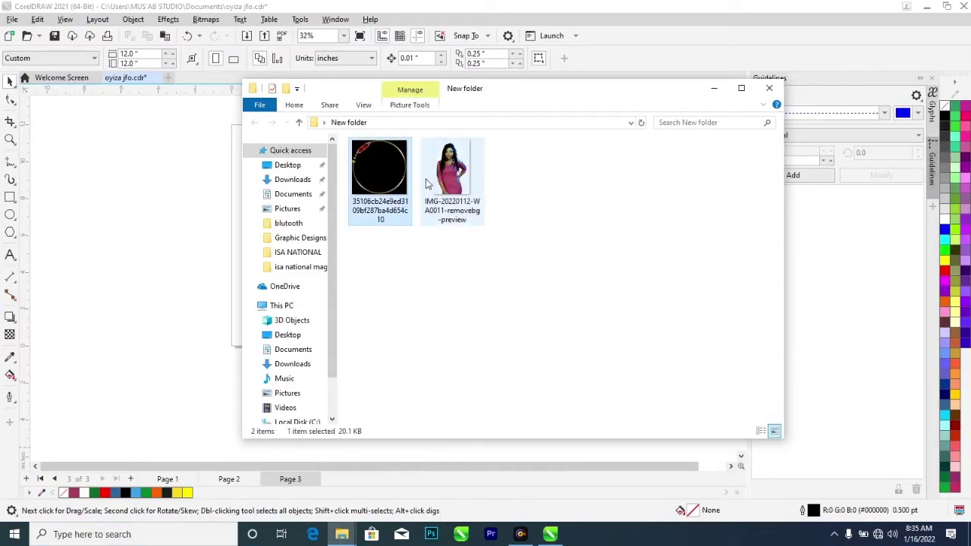
click(452, 173)
click(392, 179)
click(452, 175)
click(383, 181)
click(452, 175)
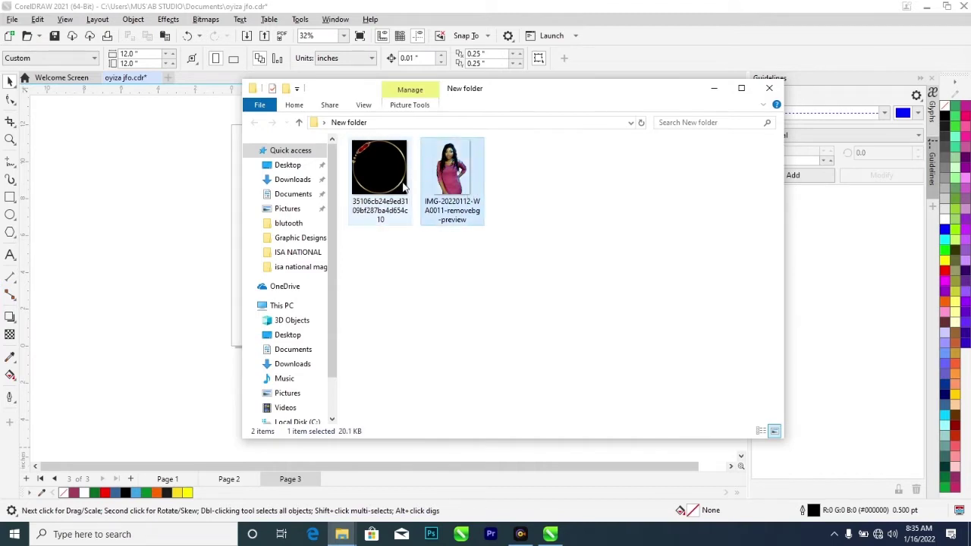
click(406, 187)
click(452, 175)
click(394, 186)
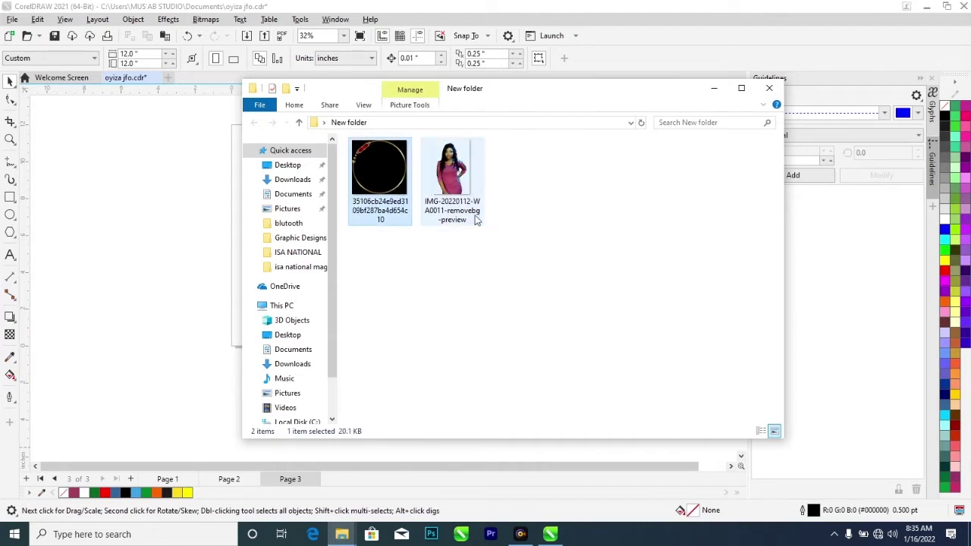
drag(552, 264, 113, 200)
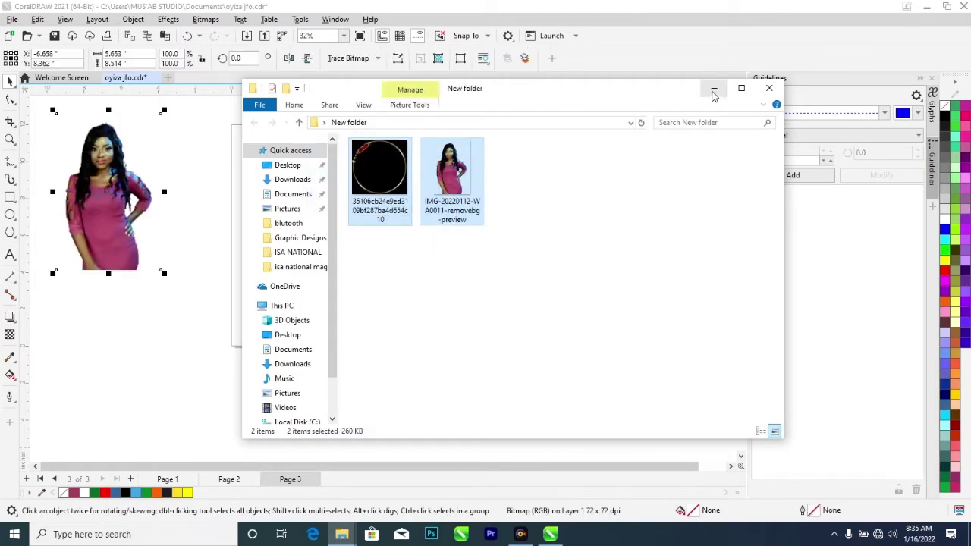
click(713, 88)
- Place the woman's cutout photo on the canvas left of the page
drag(201, 247, 108, 271)
click(336, 361)
click(329, 275)
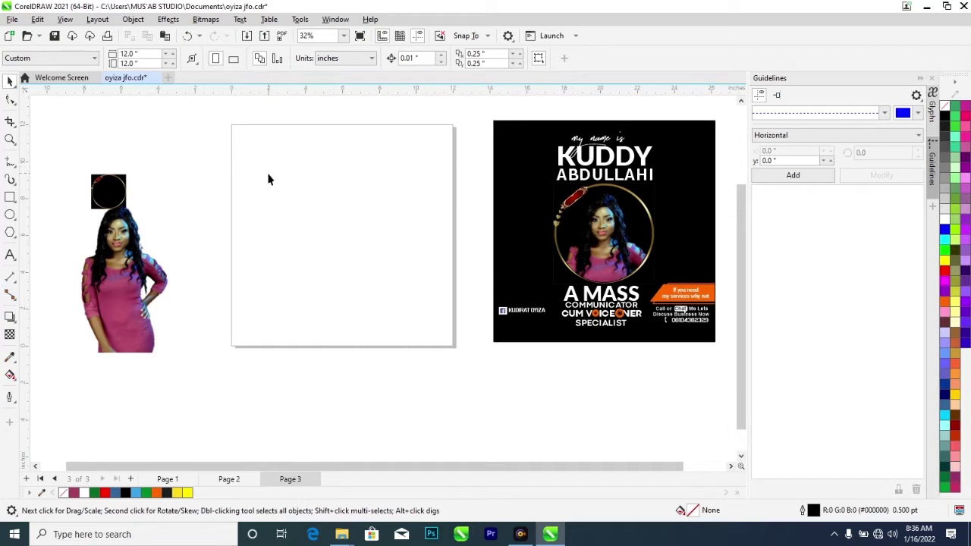
drag(115, 191, 138, 265)
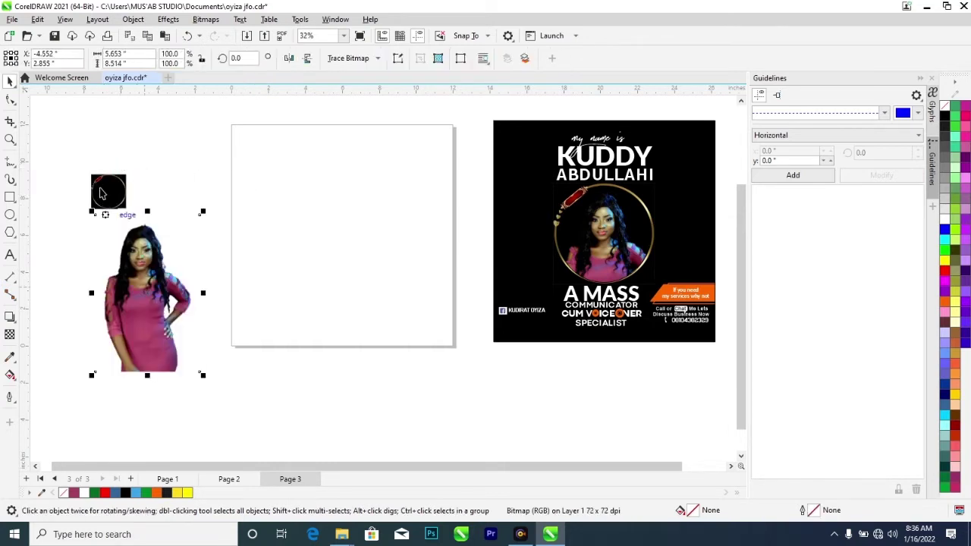
- Move the black ring image above the woman's photo
click(106, 191)
drag(105, 191, 133, 159)
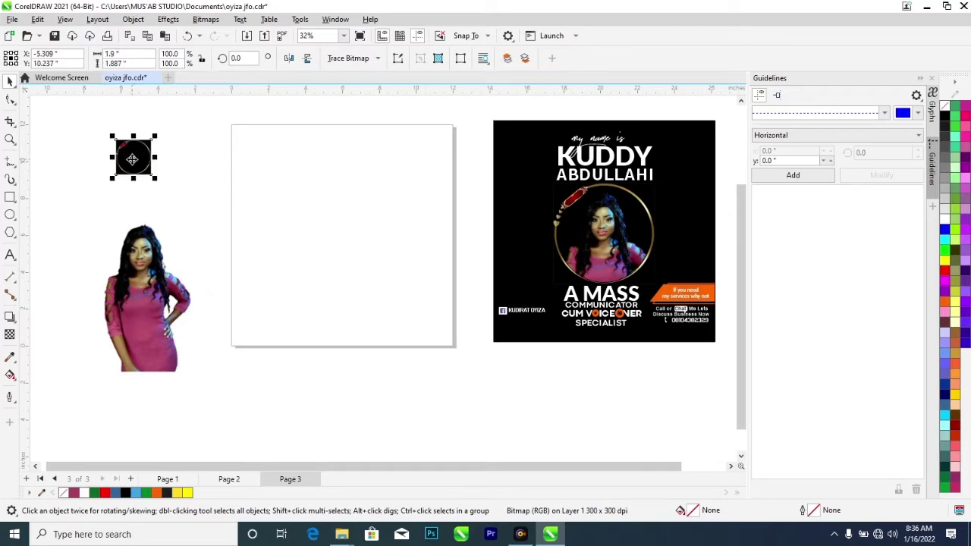
scroll(132, 160, up, 2)
scroll(133, 159, down, 2)
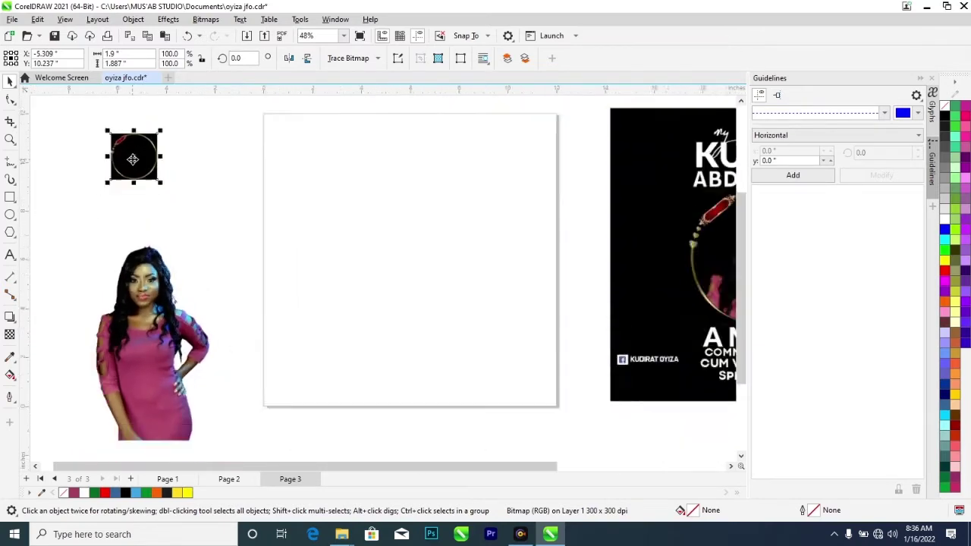
click(379, 195)
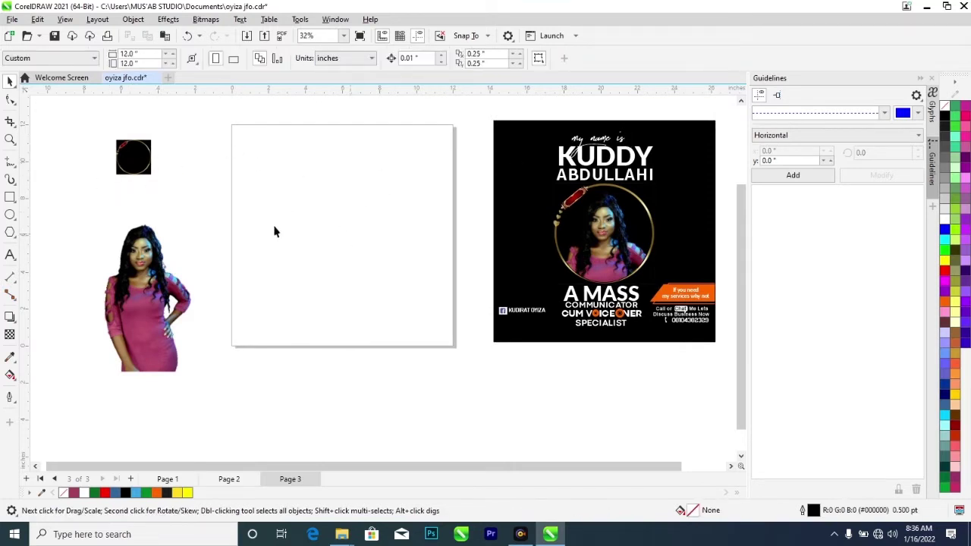
click(135, 168)
click(271, 214)
click(134, 159)
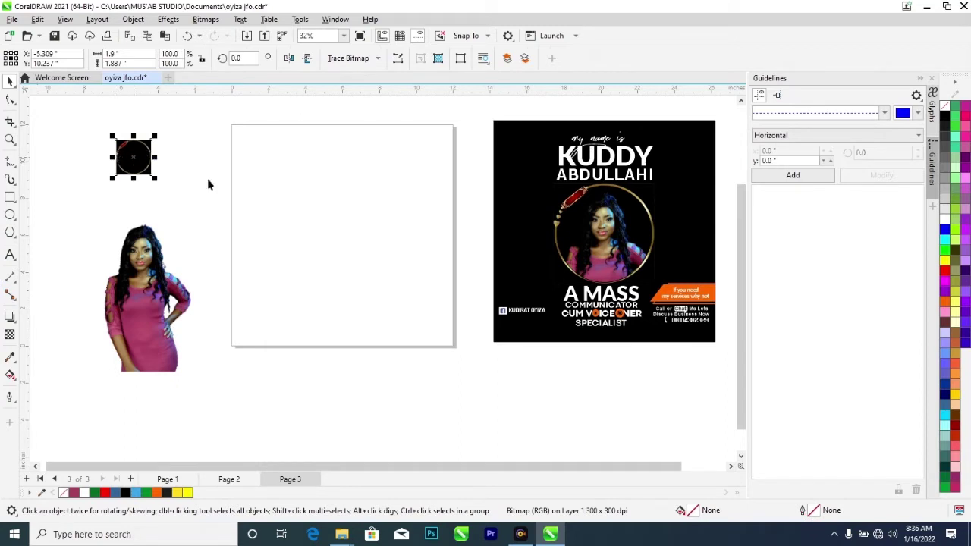
- Scale the ring image to about 174% and nudge it into place
mouse_move(155, 178)
mouse_down()
mouse_move(177, 207)
mouse_move(143, 172)
mouse_up()
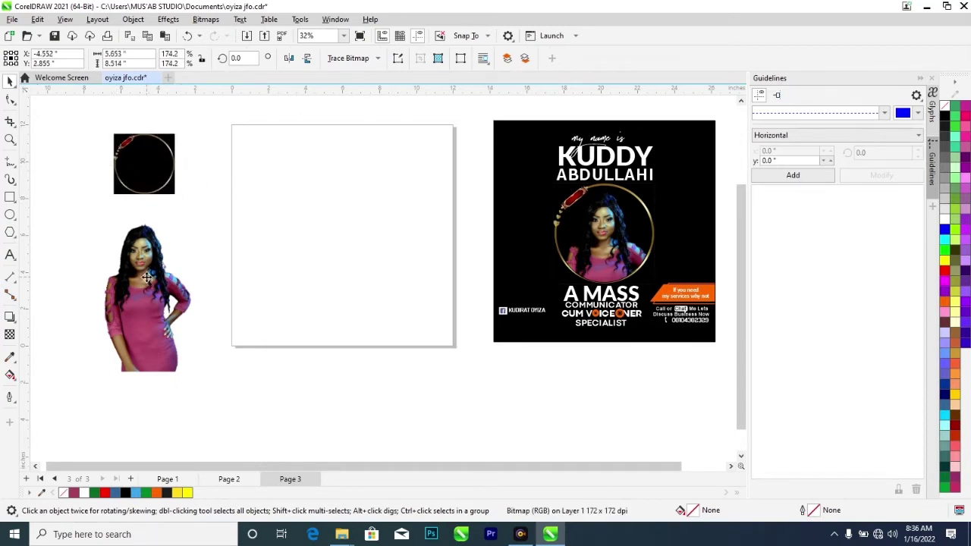
mouse_move(146, 307)
mouse_down()
mouse_move(152, 290)
mouse_move(155, 300)
mouse_move(140, 281)
mouse_move(165, 305)
mouse_move(115, 277)
mouse_move(156, 286)
mouse_move(160, 304)
mouse_up()
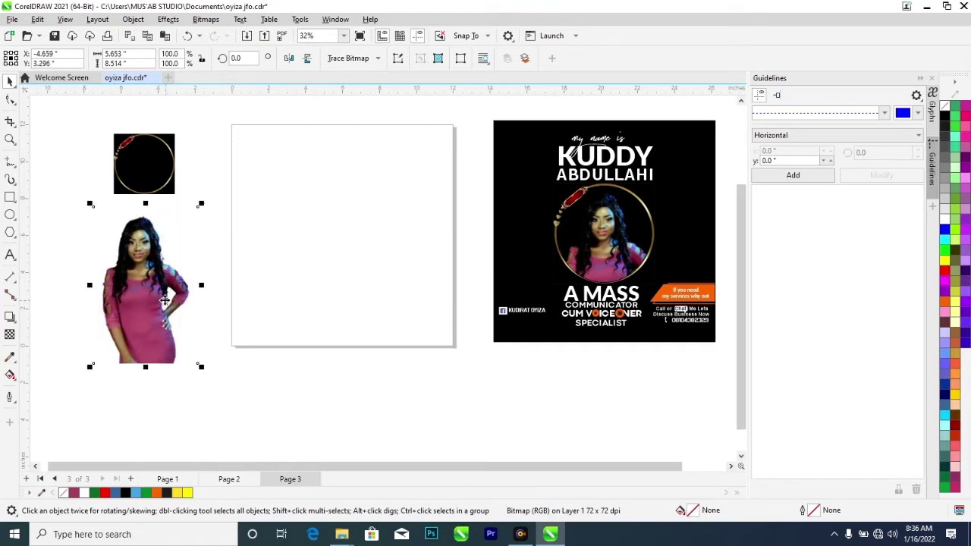
scroll(147, 269, down, 1)
click(182, 228)
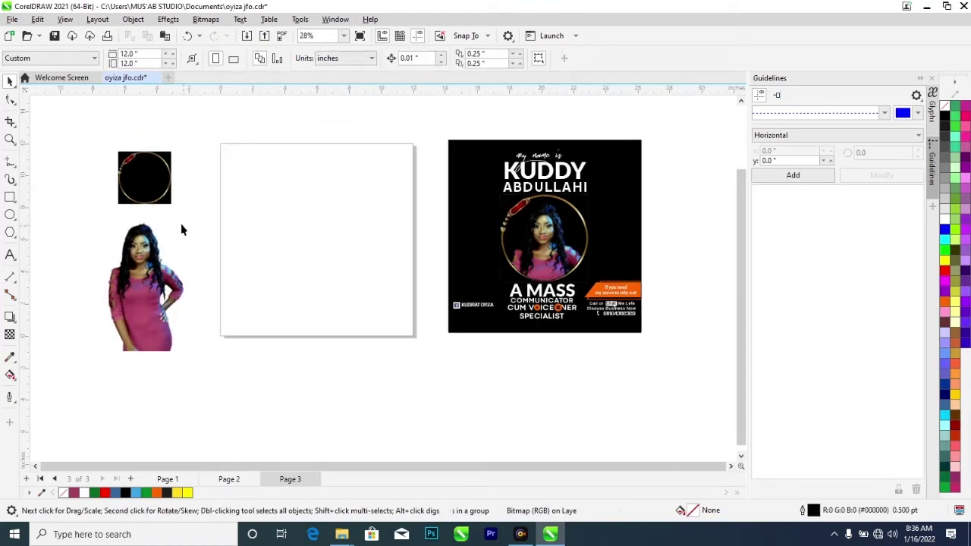
click(163, 174)
click(260, 244)
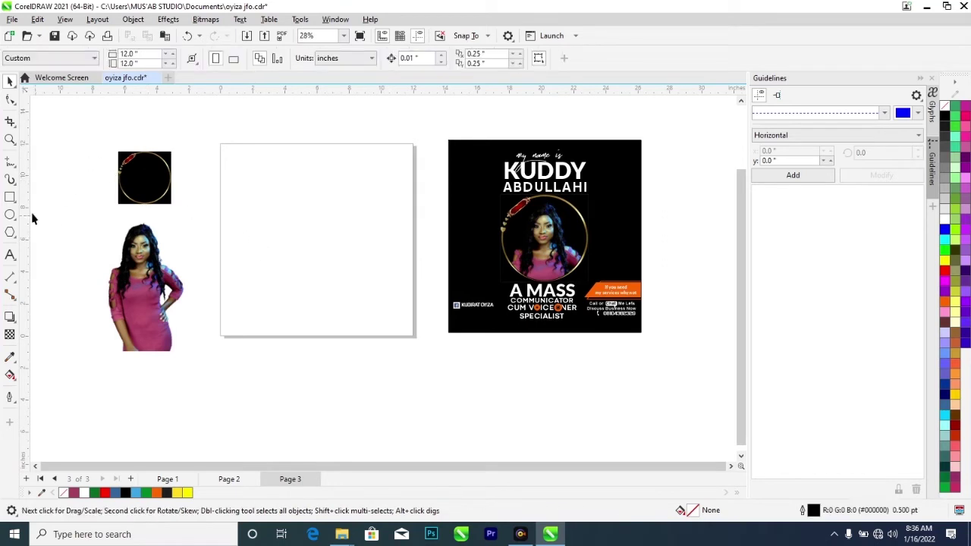
- Draw a rectangle, size it 12 x 12 inches and centre it on Page 3
click(10, 196)
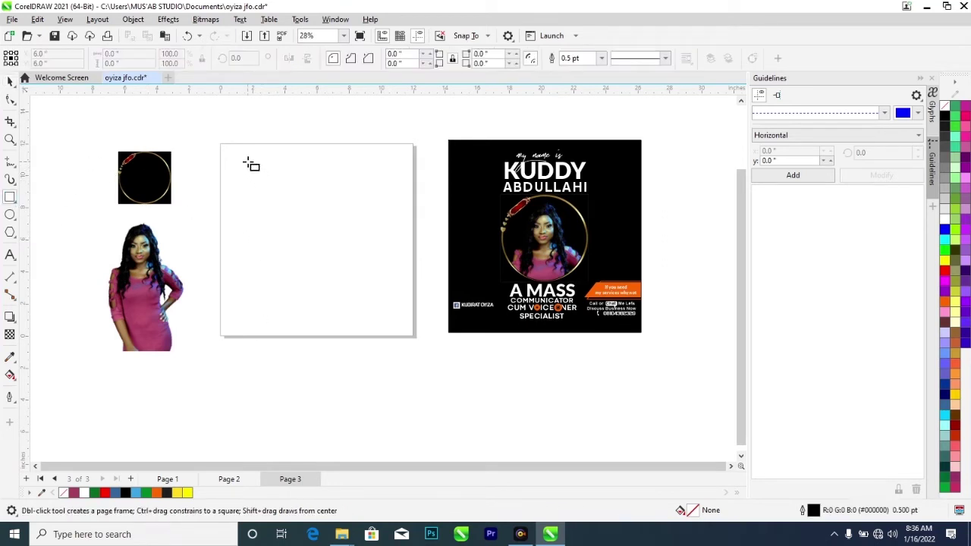
drag(248, 160, 346, 277)
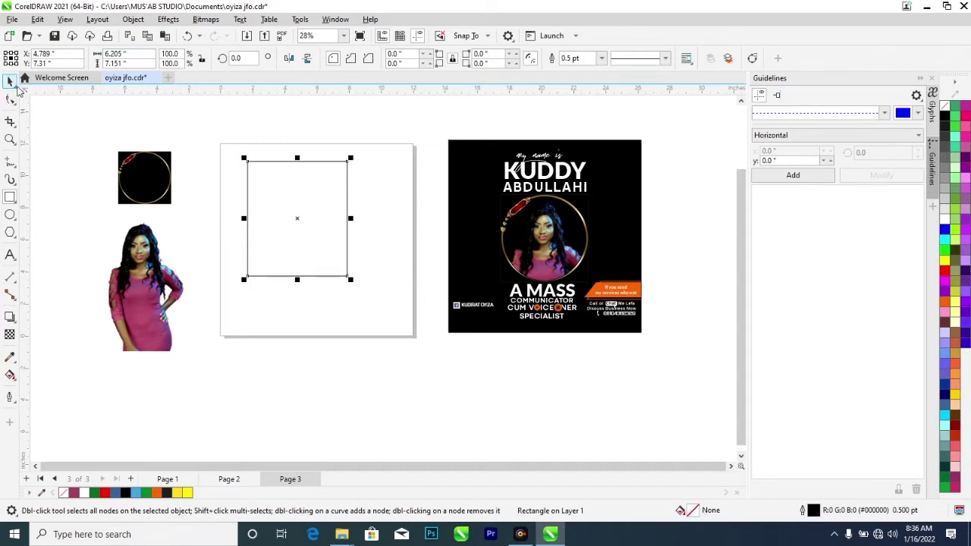
click(9, 81)
click(325, 239)
click(310, 219)
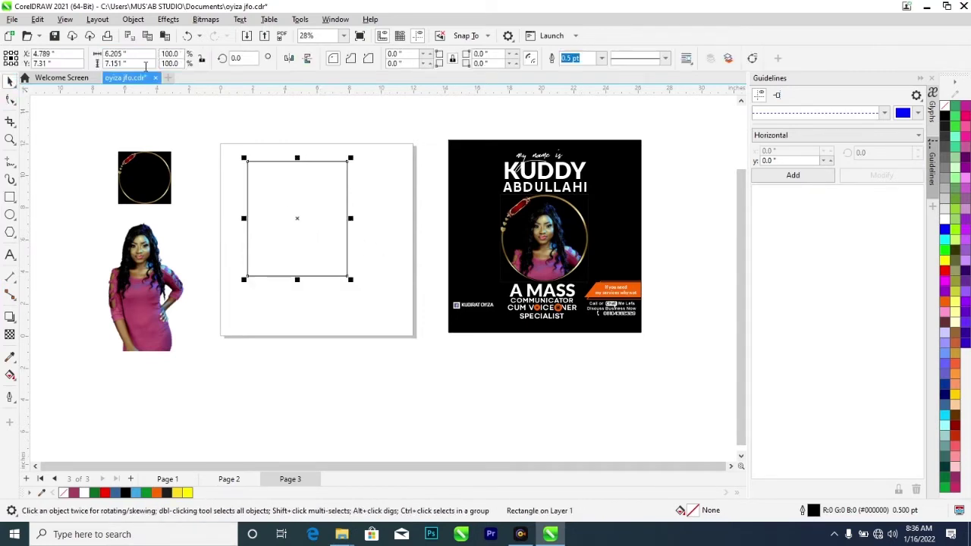
double_click(126, 54)
text(1)
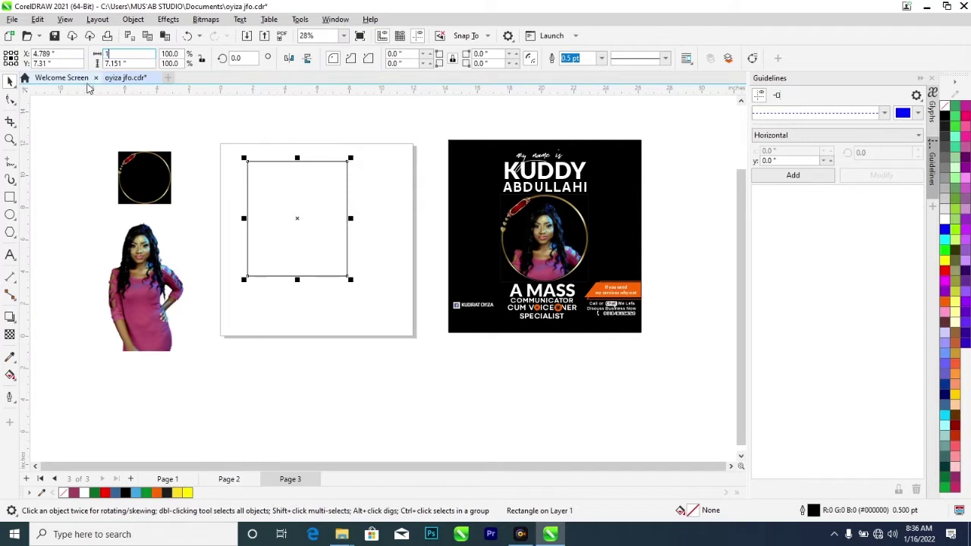
text(2)
key(Tab)
text(12)
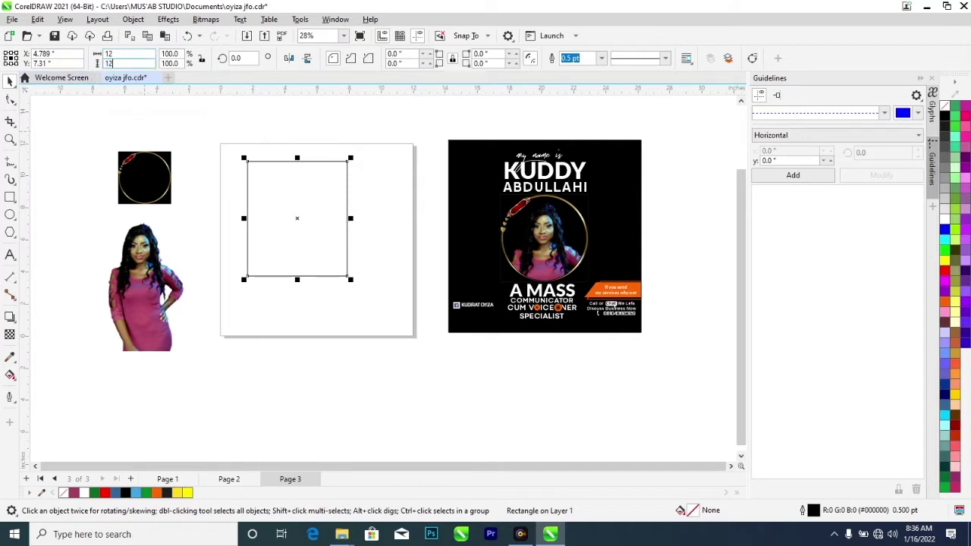
key(Return)
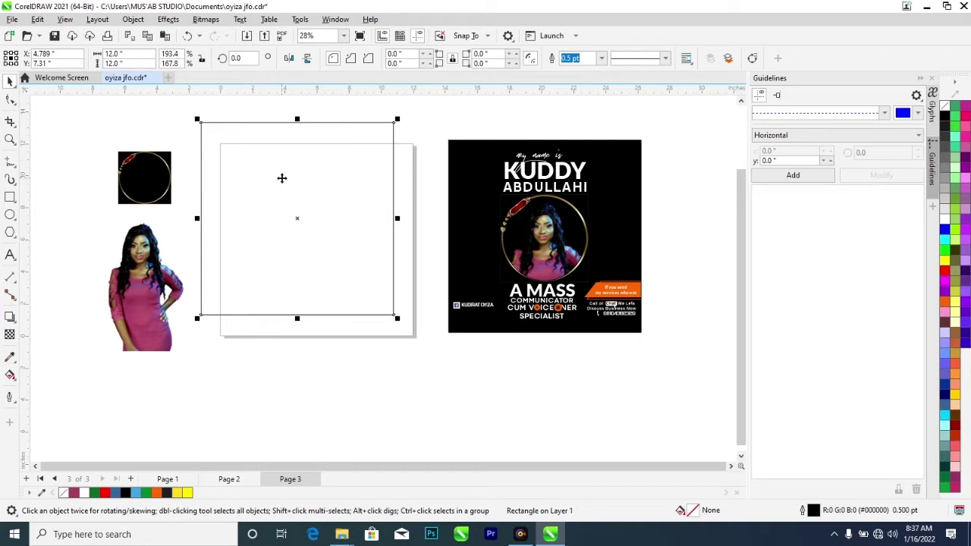
key(p)
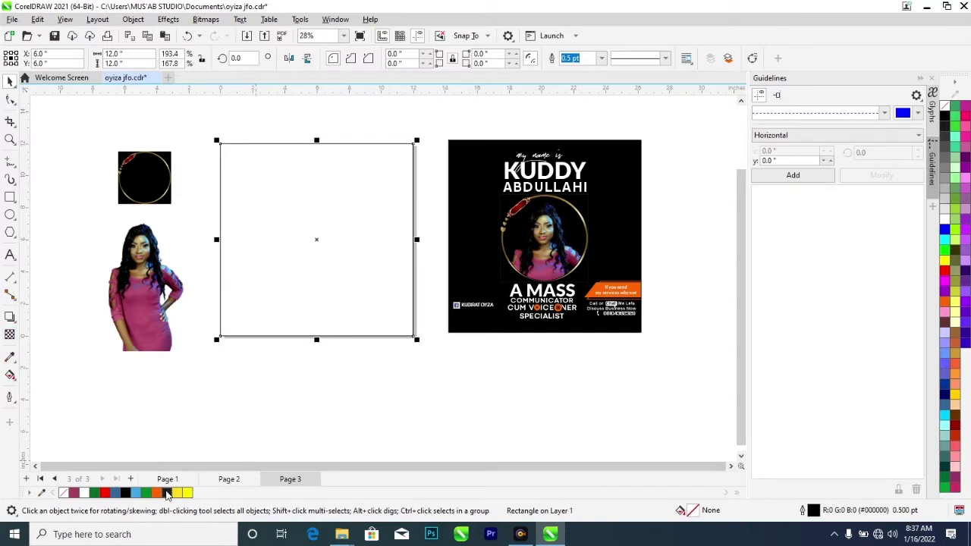
- Fill the square solid black and set its outline colour
click(944, 119)
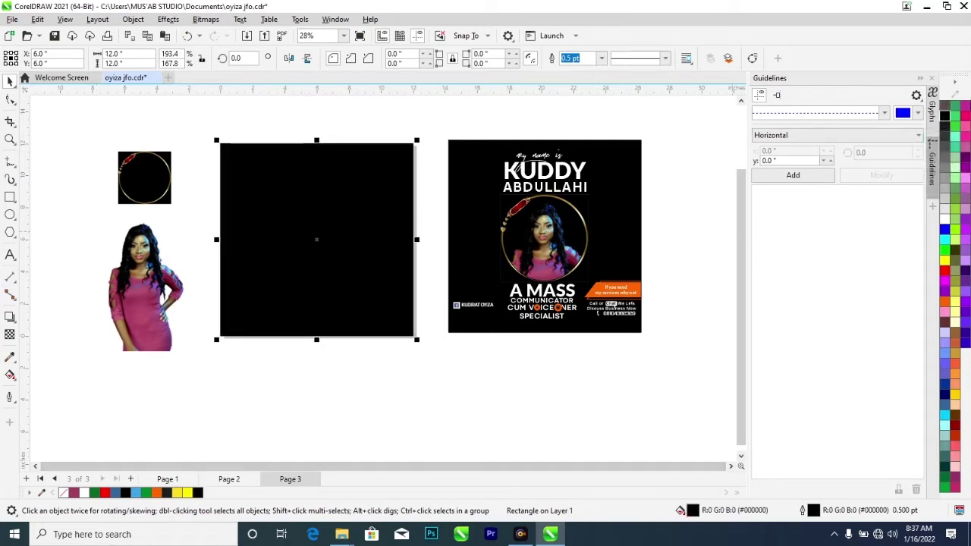
right_click(944, 118)
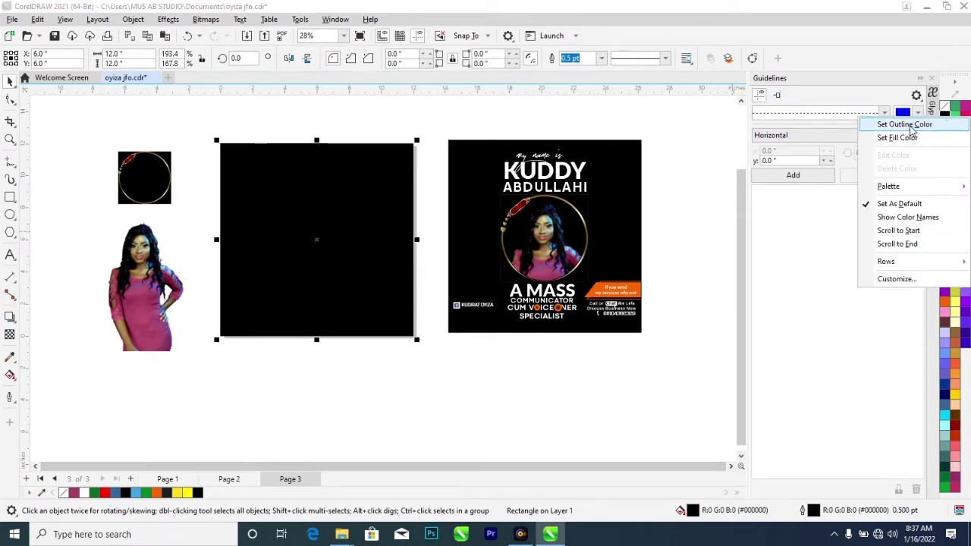
click(910, 126)
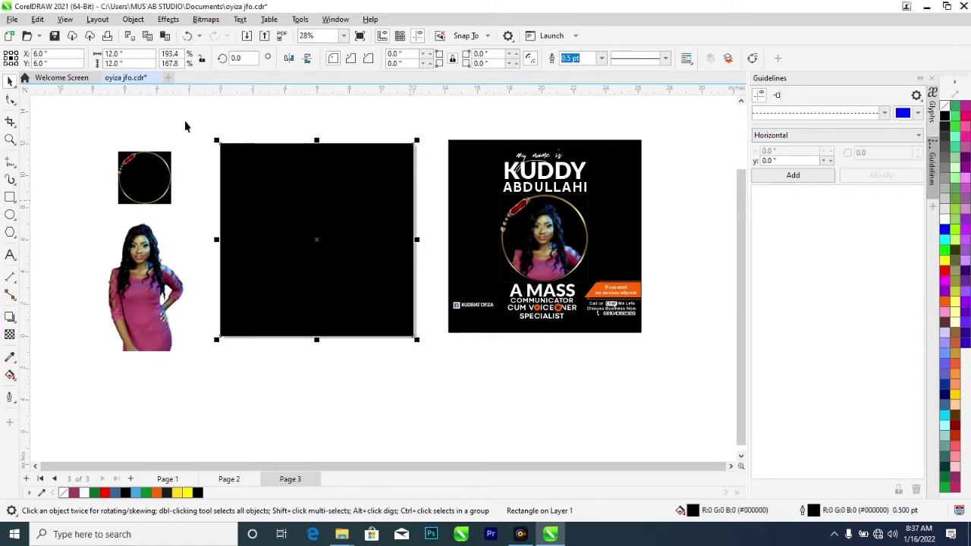
click(201, 184)
- Centre the gold ring on the black square and enlarge it to about 313.7%
click(141, 176)
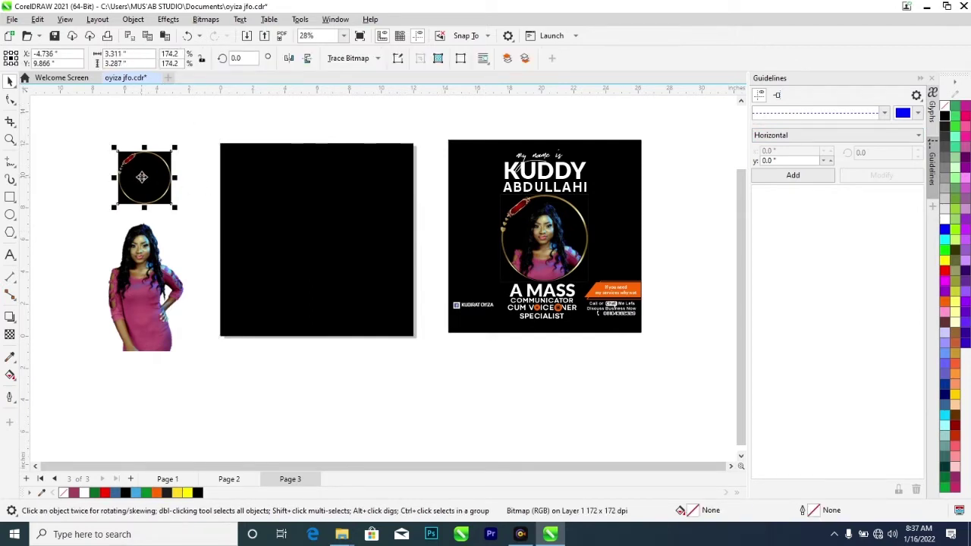
drag(140, 176, 312, 219)
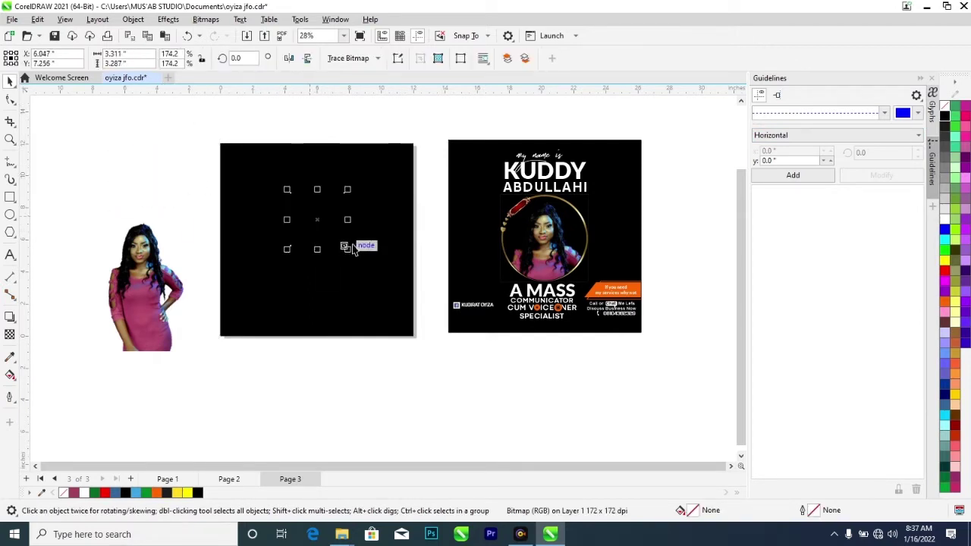
drag(349, 251, 370, 279)
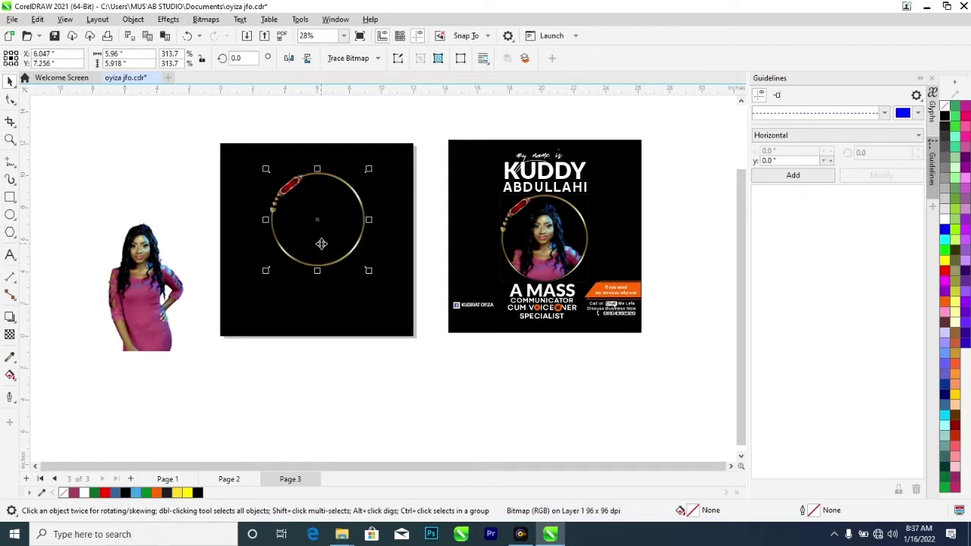
drag(319, 227, 317, 245)
click(180, 190)
click(315, 253)
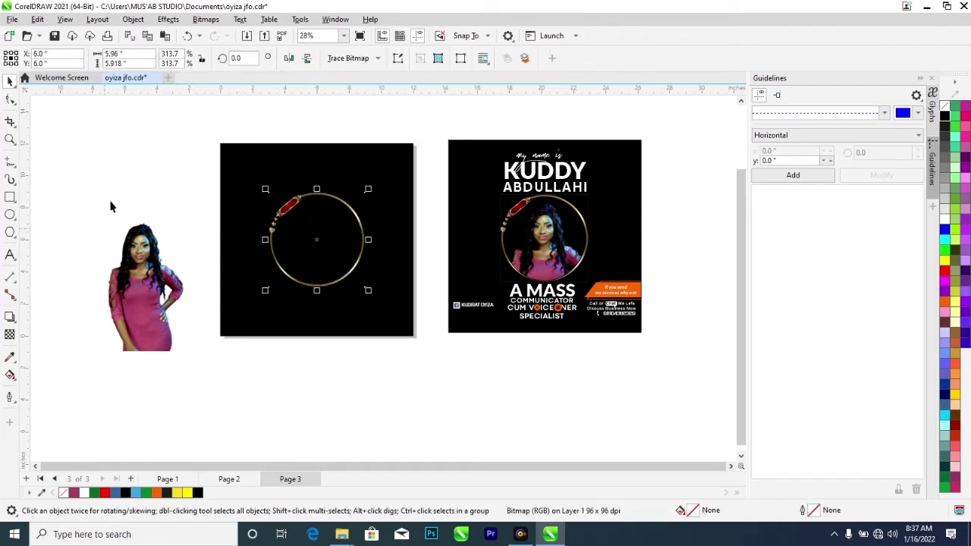
click(296, 265)
click(300, 253)
scroll(300, 253, up, 1)
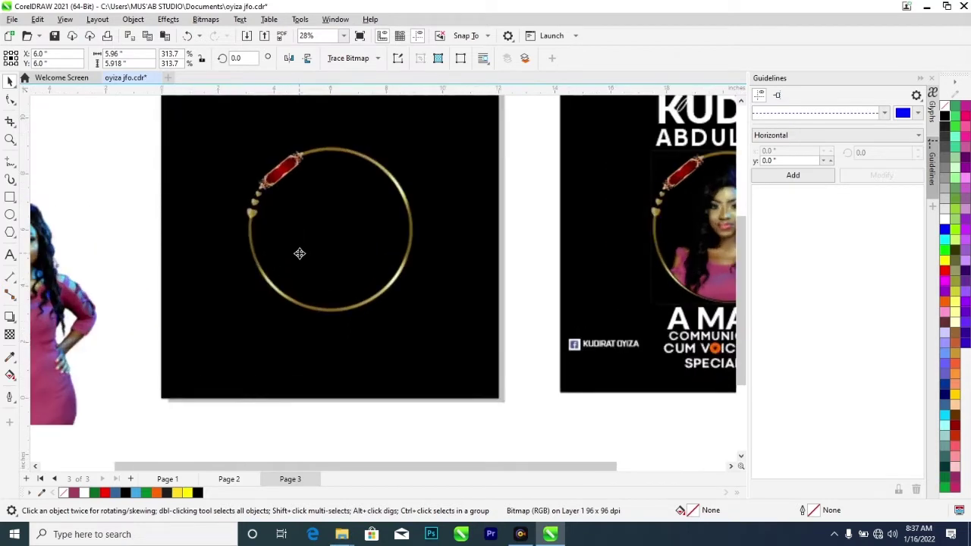
scroll(298, 253, down, 1)
- Raise the woman's photo beside the page, check the ring, and select the Ellipse tool
click(107, 317)
drag(107, 316, 117, 264)
double_click(305, 244)
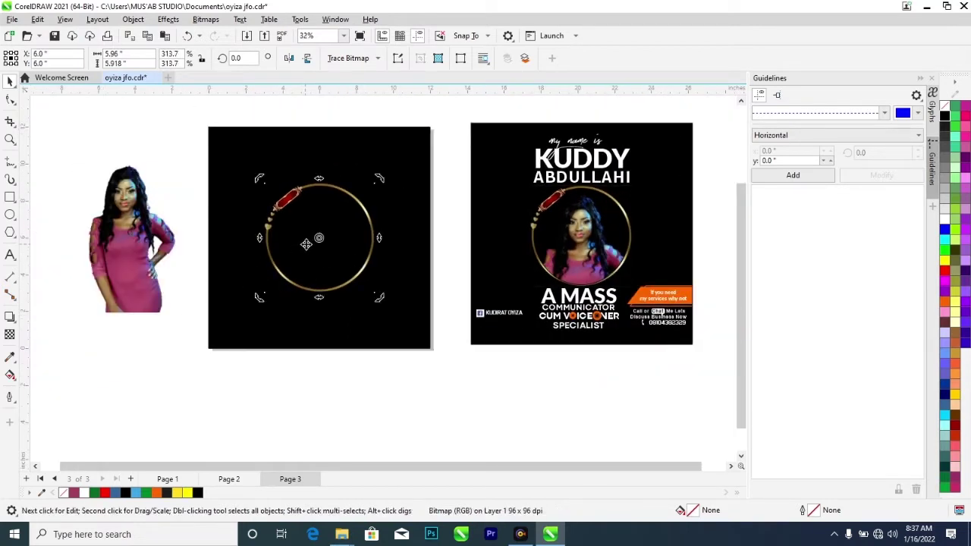
click(593, 243)
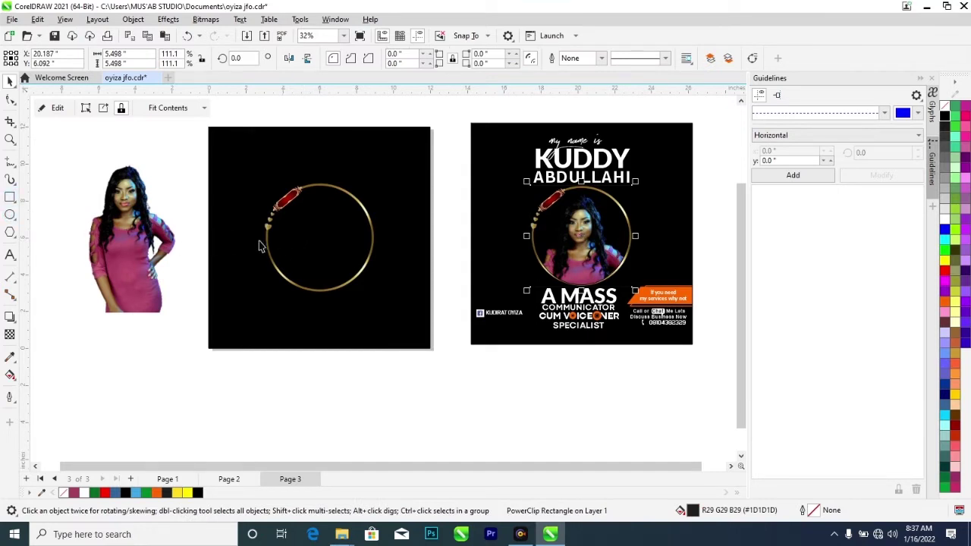
click(302, 236)
click(346, 253)
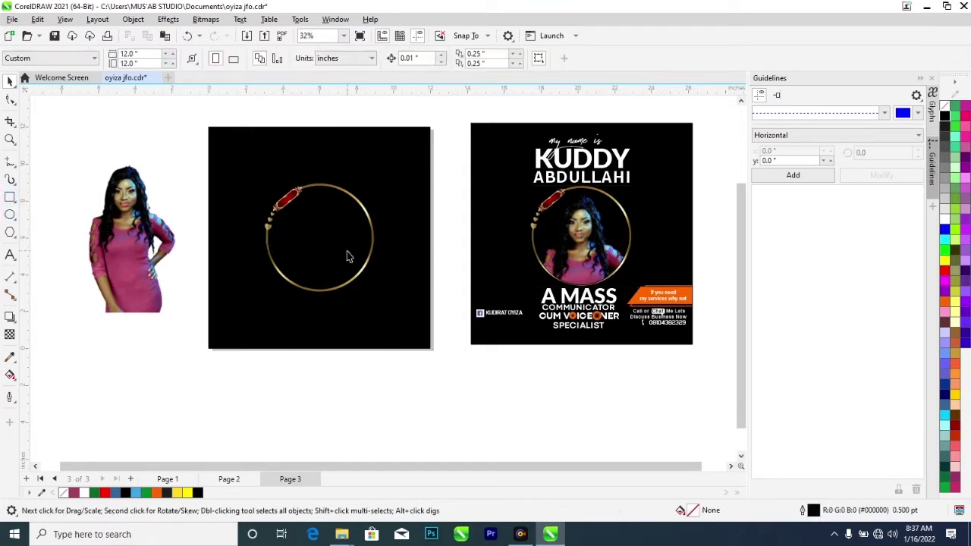
click(325, 254)
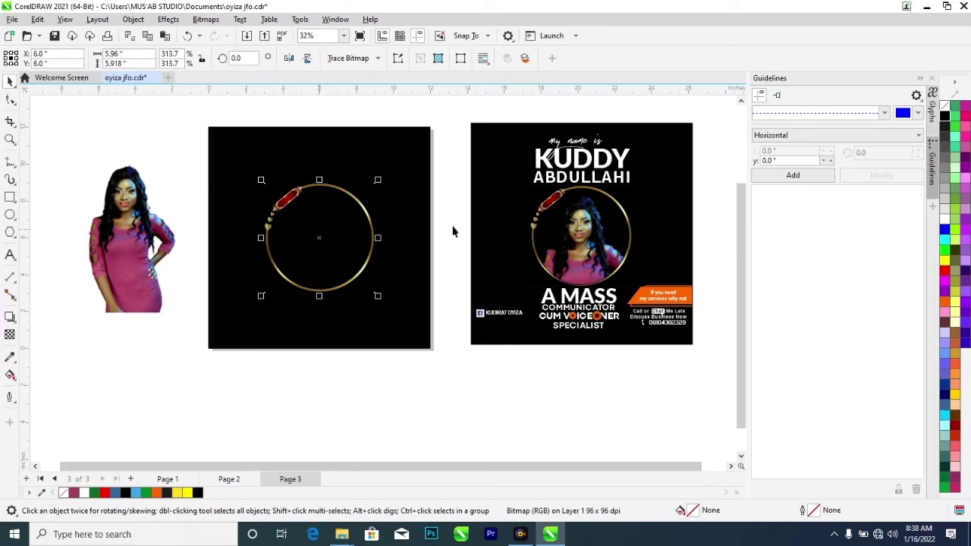
click(10, 216)
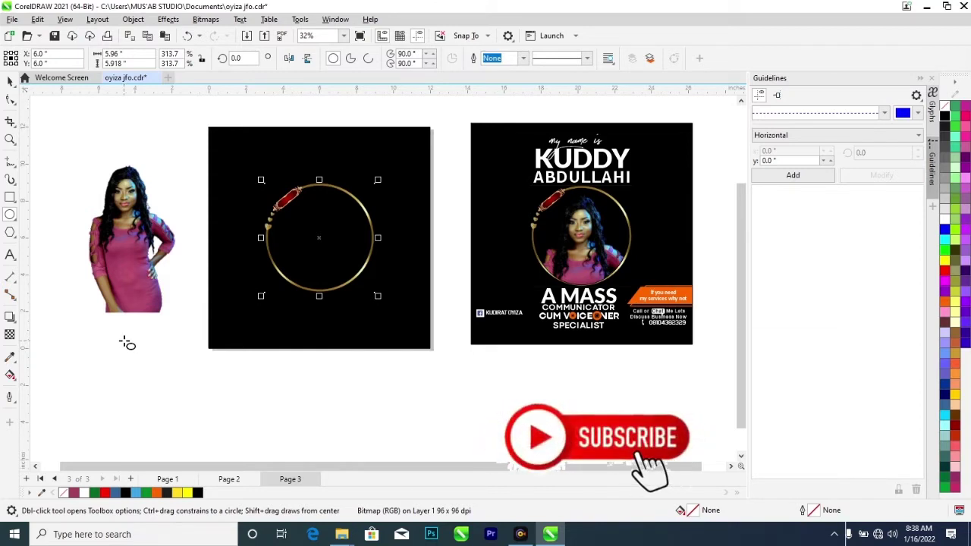
- Draw a 6 x 6 inch circle and snap it to the centre of the gold ring
mouse_move(126, 342)
mouse_down()
mouse_move(190, 427)
mouse_move(190, 441)
mouse_move(186, 433)
mouse_up()
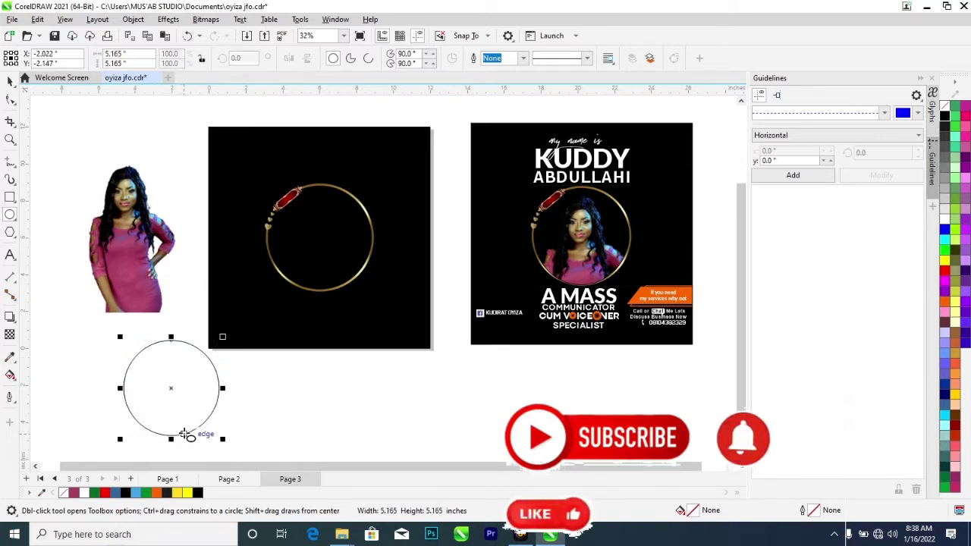
click(10, 82)
click(171, 390)
drag(171, 389, 319, 238)
scroll(357, 286, up, 1)
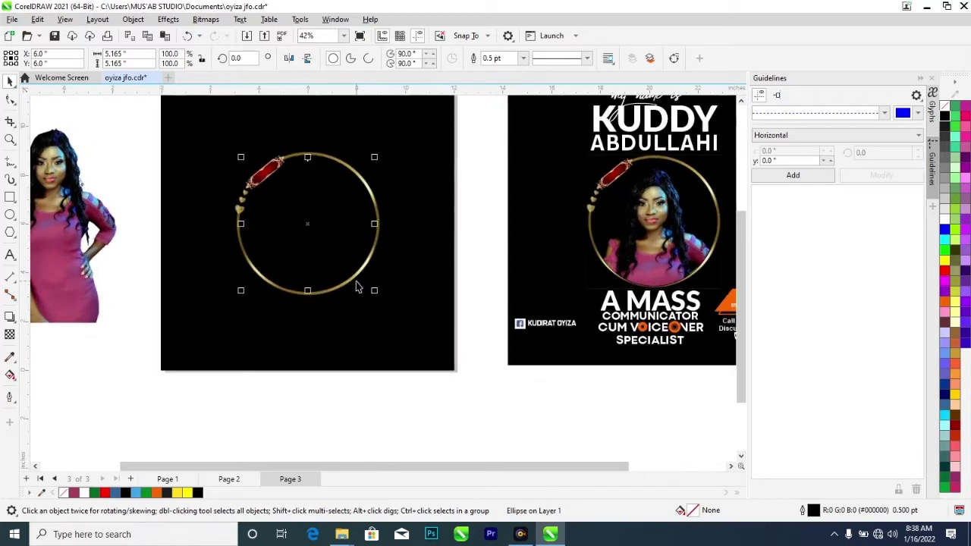
scroll(358, 286, down, 1)
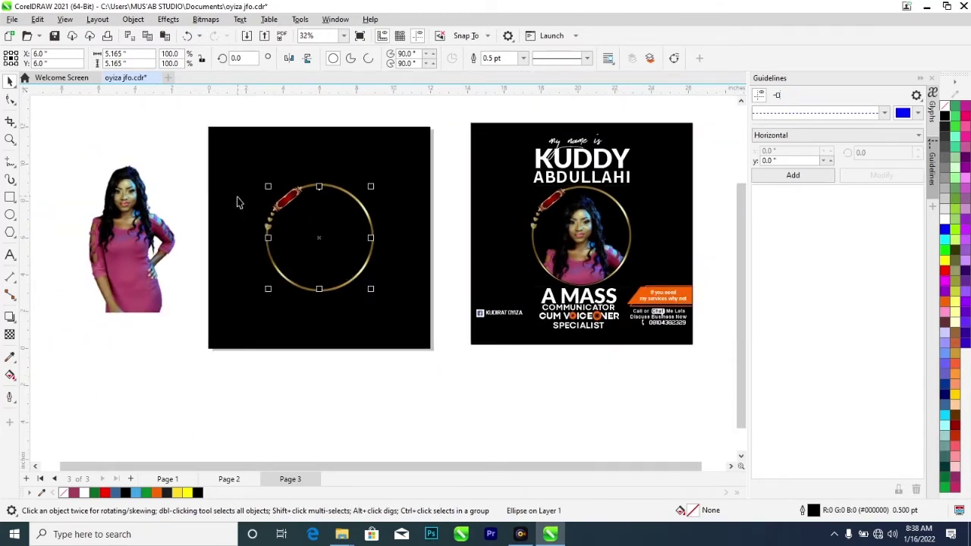
right_click(64, 493)
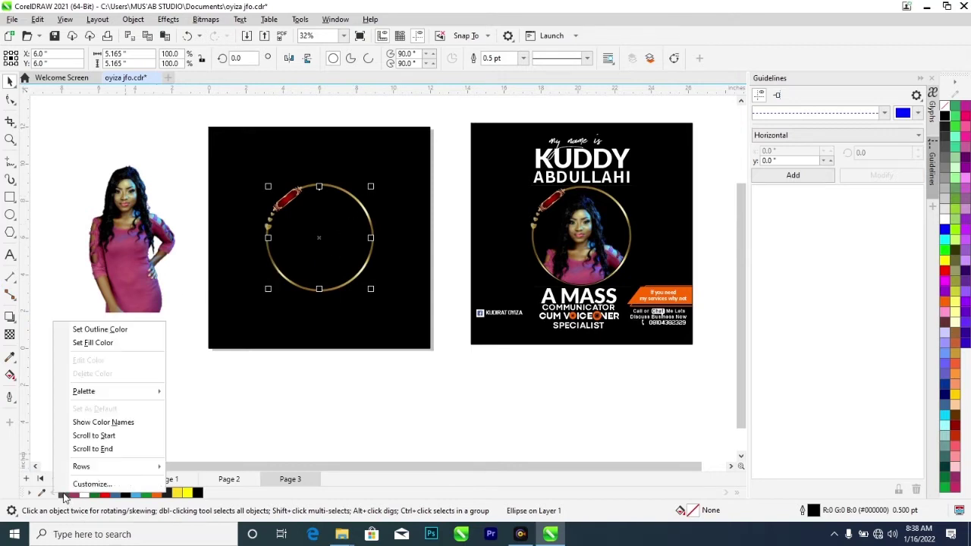
- Make the circle black with no outline and PowerClip the woman's photo inside it
click(108, 331)
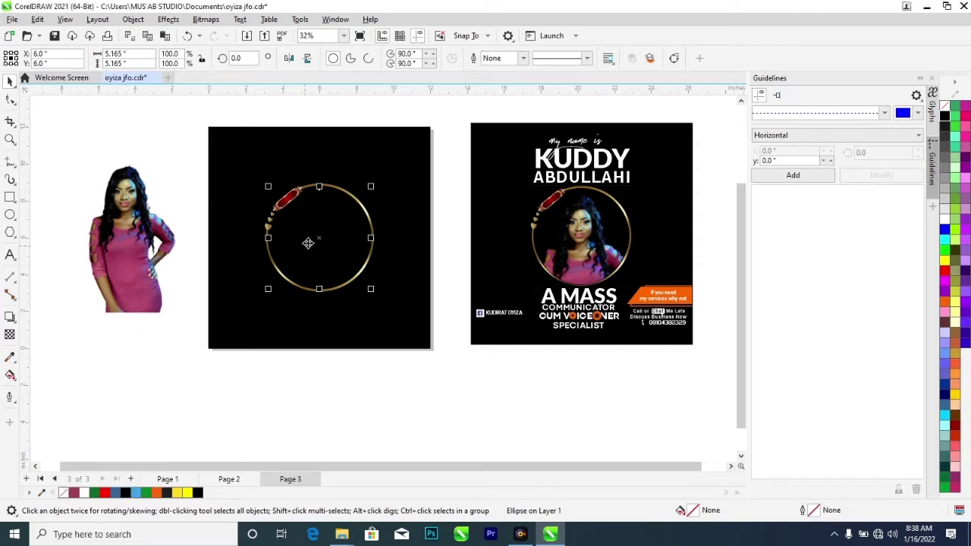
drag(317, 238, 125, 366)
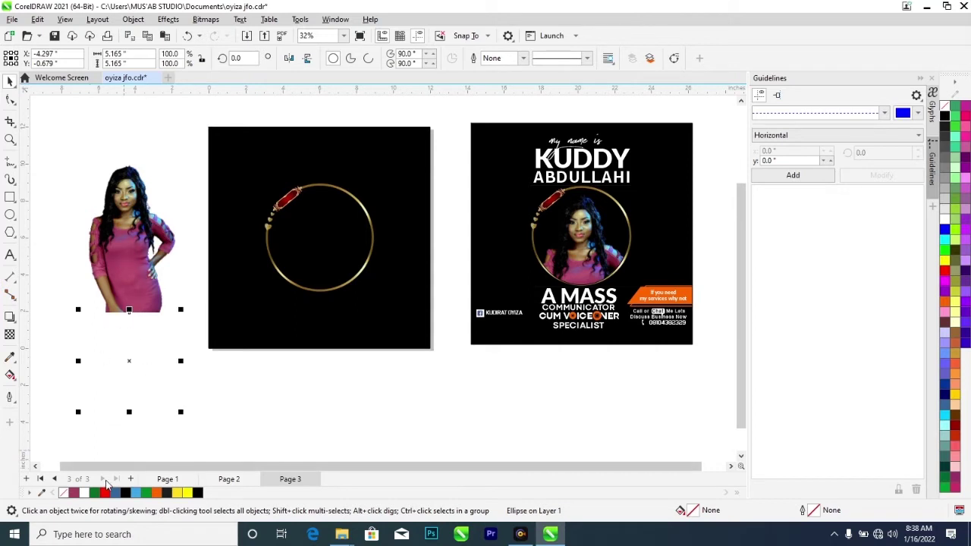
click(197, 492)
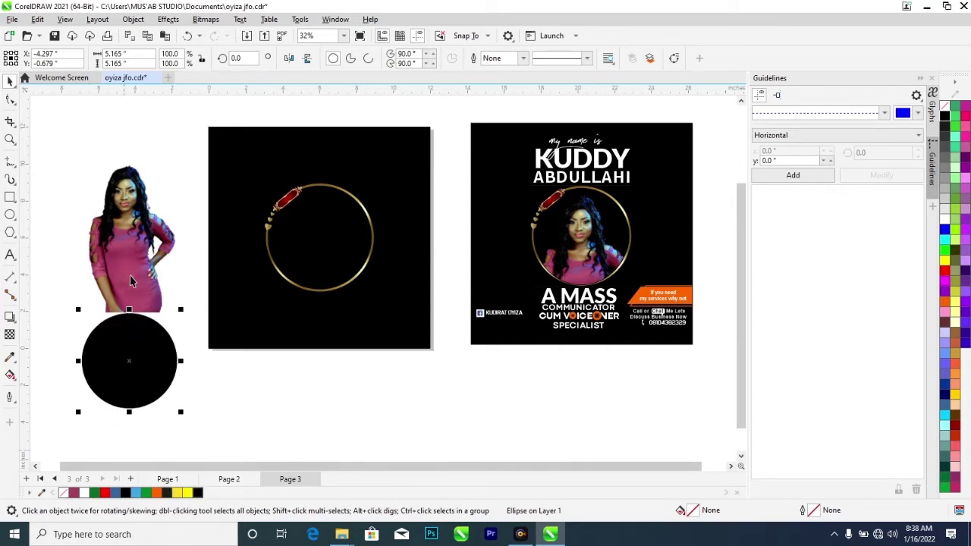
click(130, 235)
right_click(127, 242)
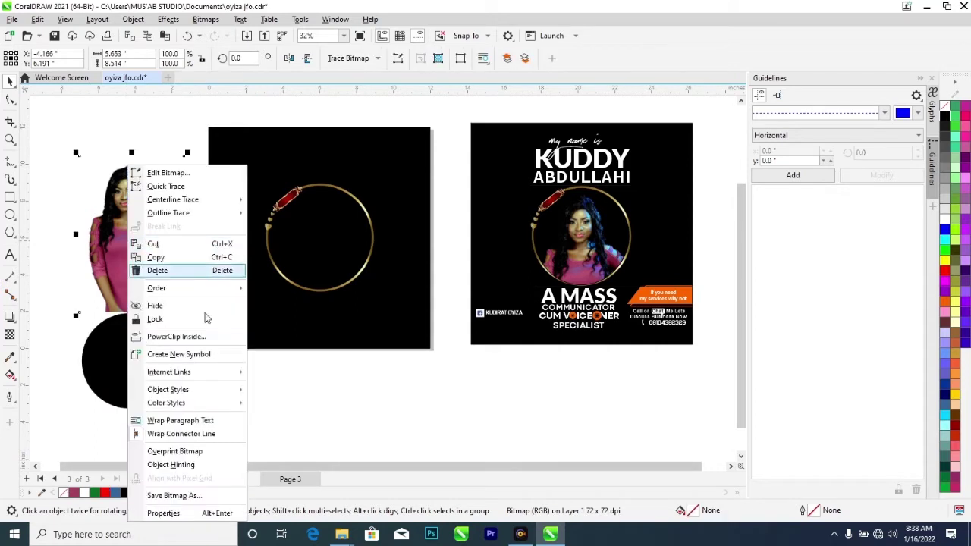
click(205, 337)
click(130, 370)
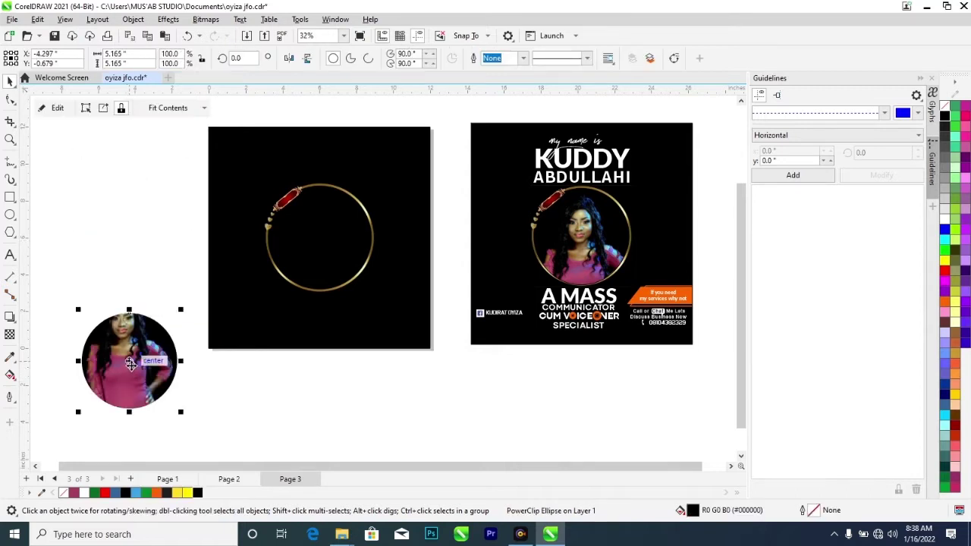
- Lower the photo within the circle and move the round portrait up beside the page
ctrl+click(126, 363)
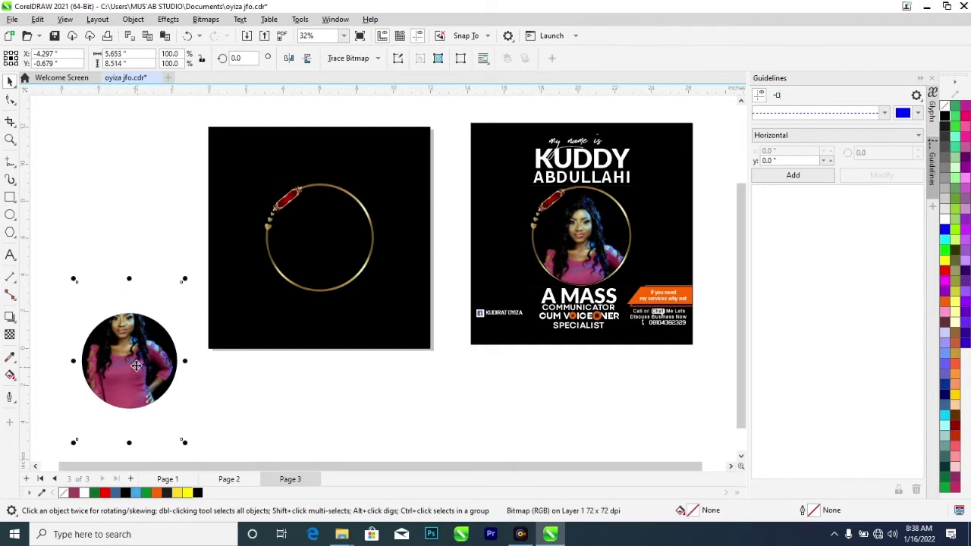
click(131, 244)
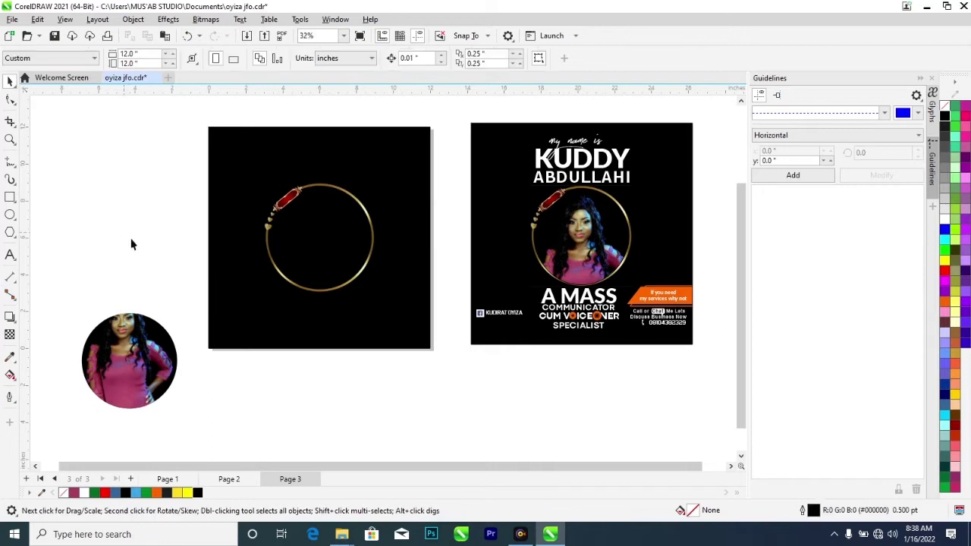
click(128, 364)
drag(129, 364, 130, 373)
click(130, 374)
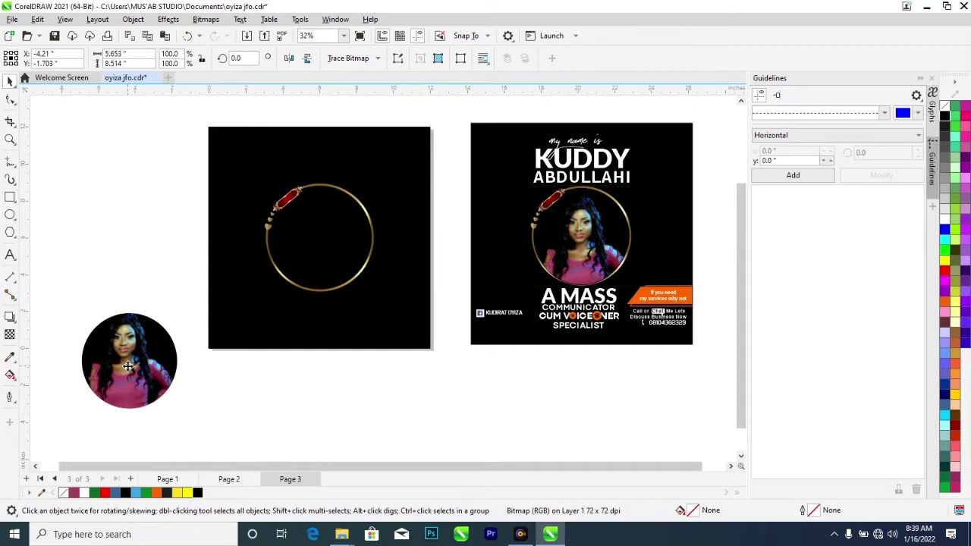
click(260, 395)
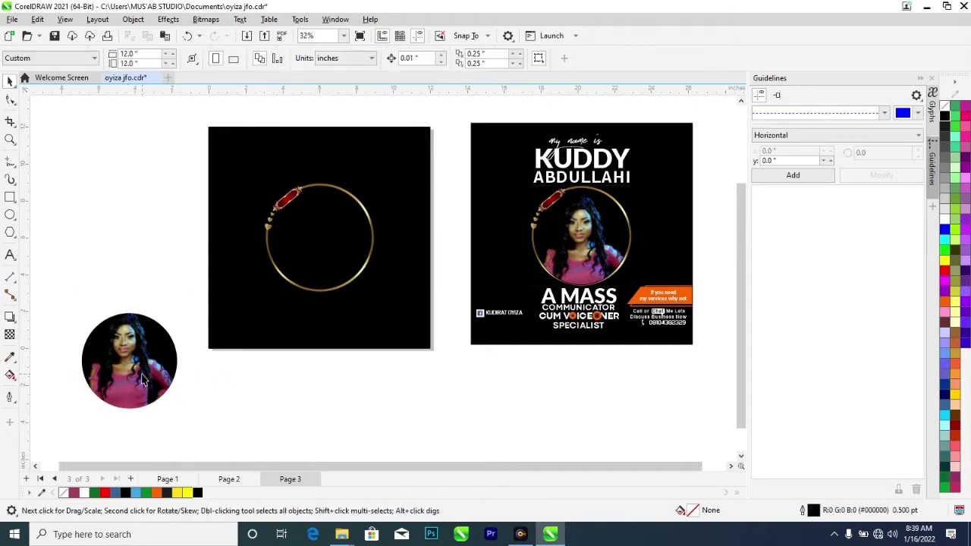
click(141, 380)
drag(135, 376, 131, 292)
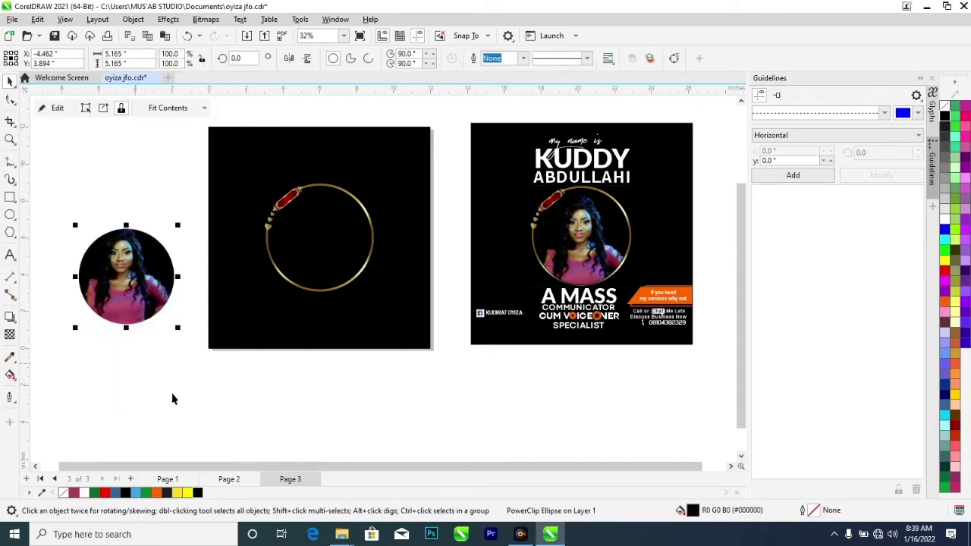
- Edit the PowerClip to nudge the woman slightly down and right, then finish editing
click(128, 305)
click(129, 305)
right_click(122, 275)
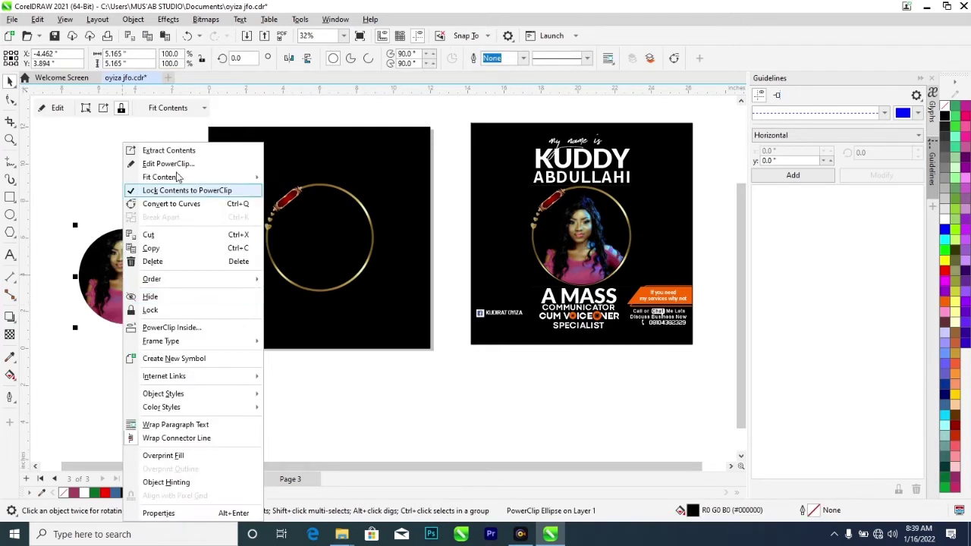
click(168, 165)
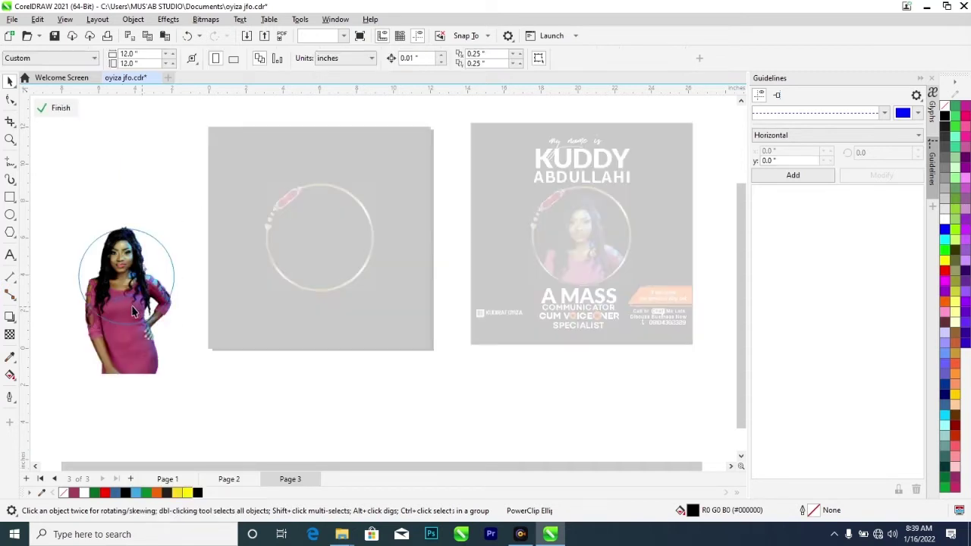
drag(124, 285, 125, 291)
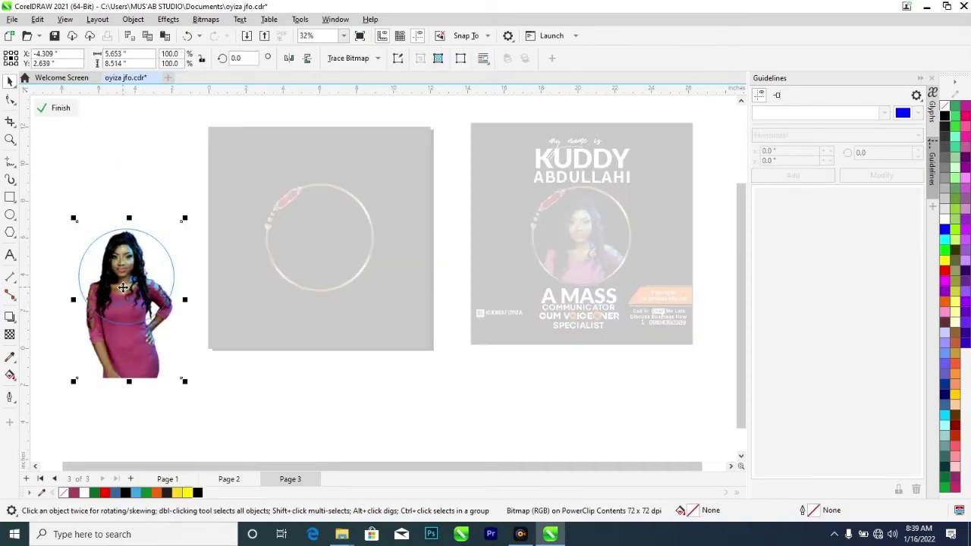
click(244, 402)
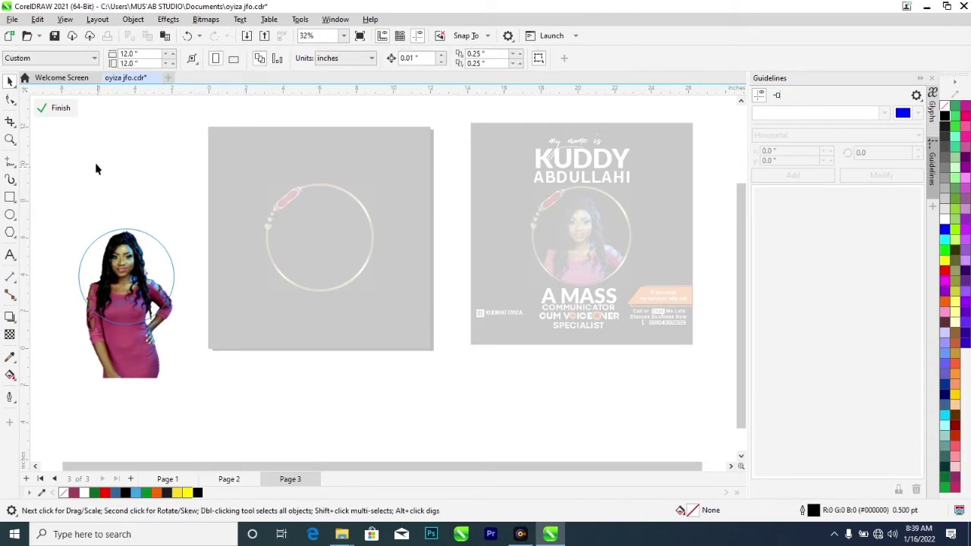
click(60, 108)
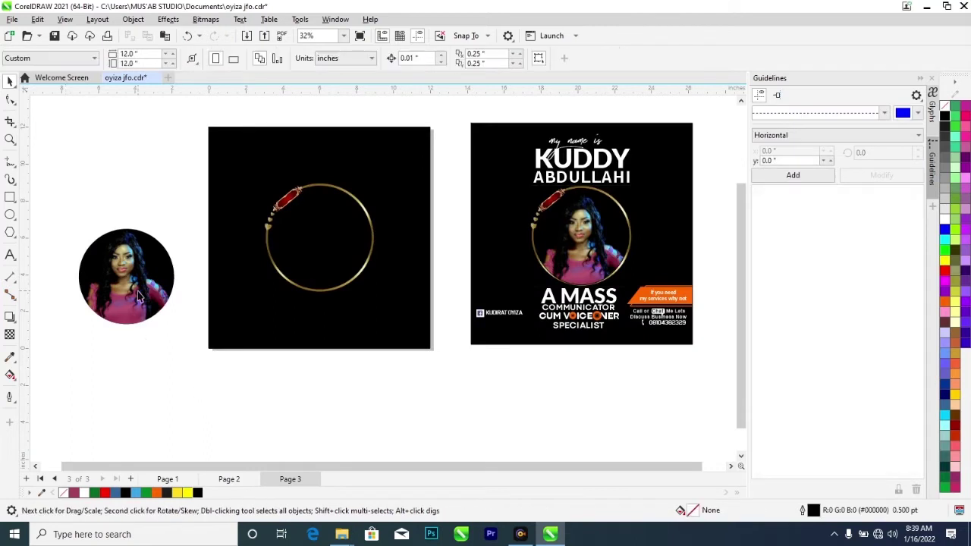
click(139, 296)
- Centre the round portrait on the page inside the gold ring
key(p)
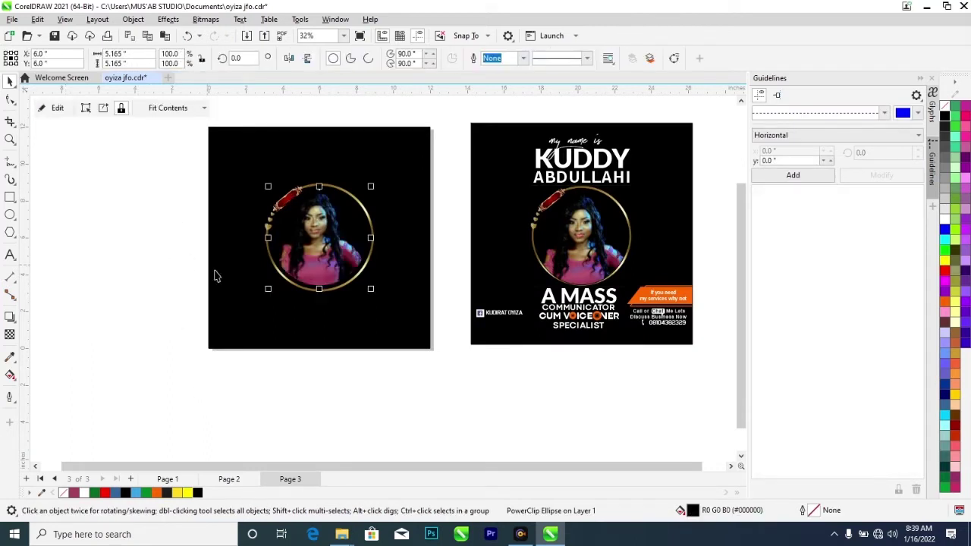
scroll(245, 285, up, 1)
scroll(331, 229, down, 1)
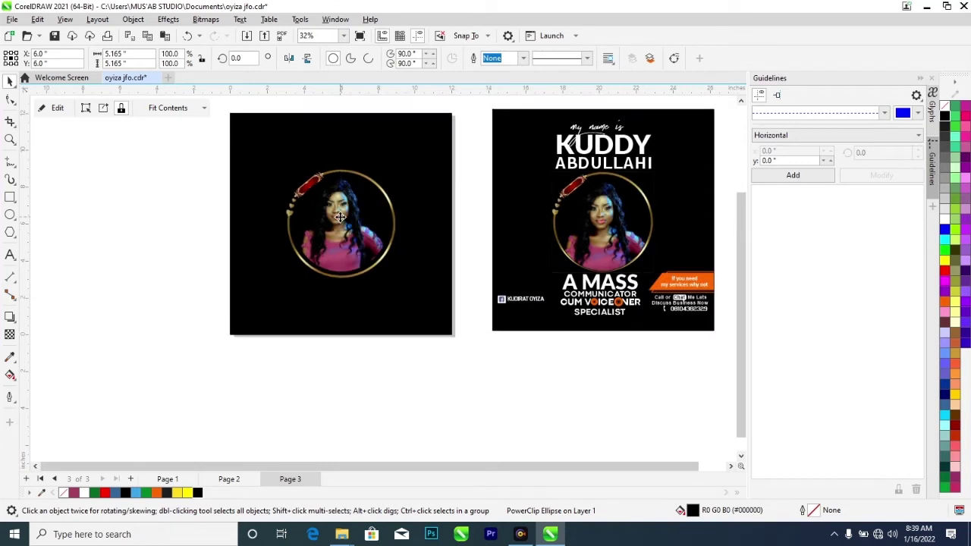
mouse_move(340, 219)
mouse_down()
mouse_move(340, 199)
mouse_move(342, 221)
mouse_up()
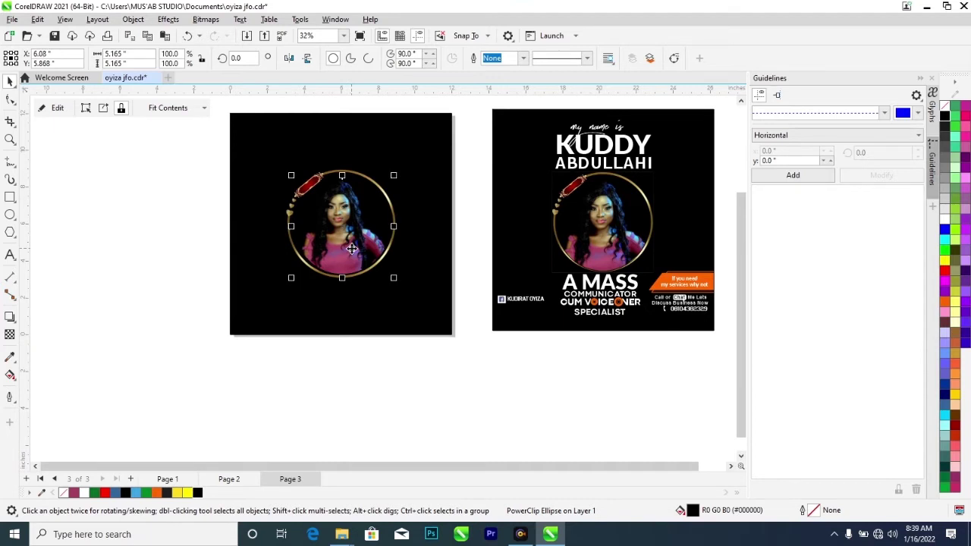
key(Down)
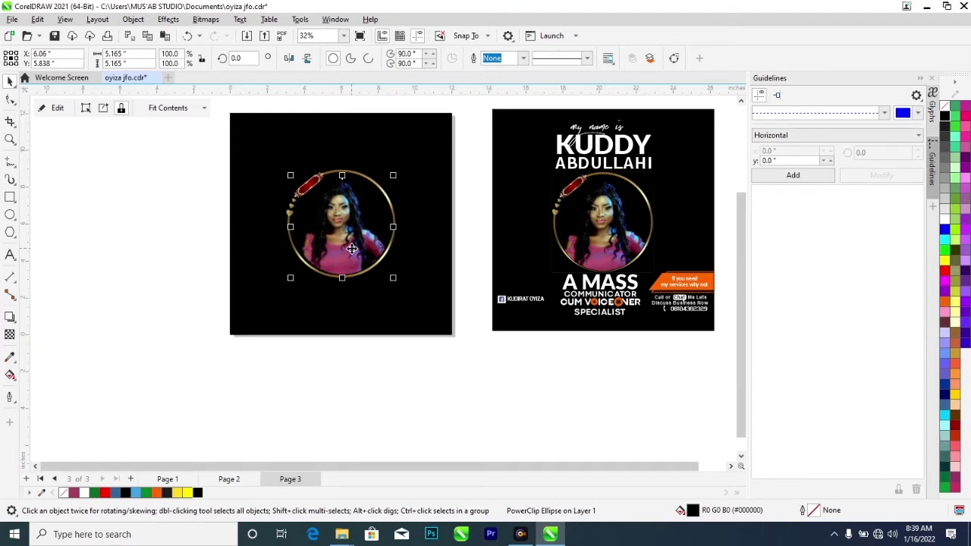
- Scale the round portrait to 103.2% so it fills the ring
scroll(365, 232, up, 3)
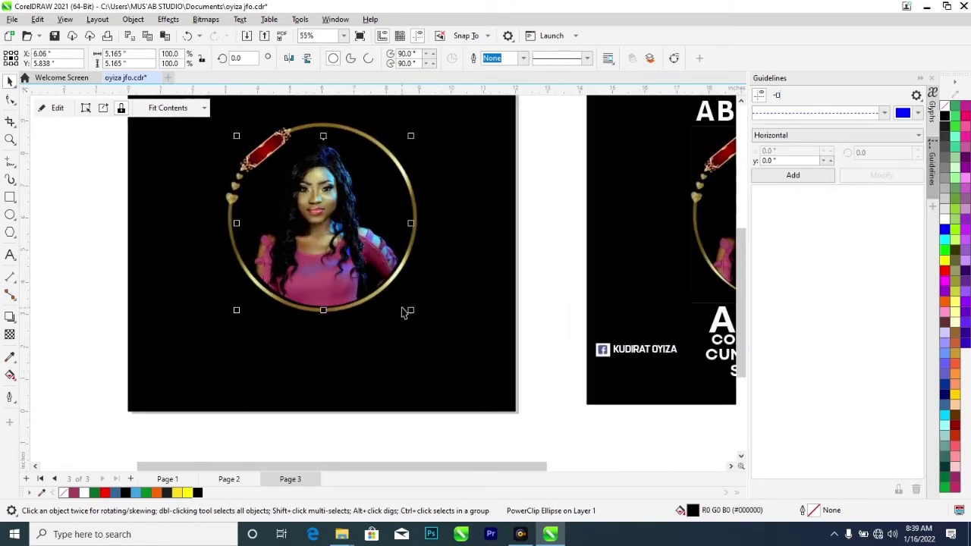
drag(409, 310, 413, 312)
scroll(412, 313, down, 3)
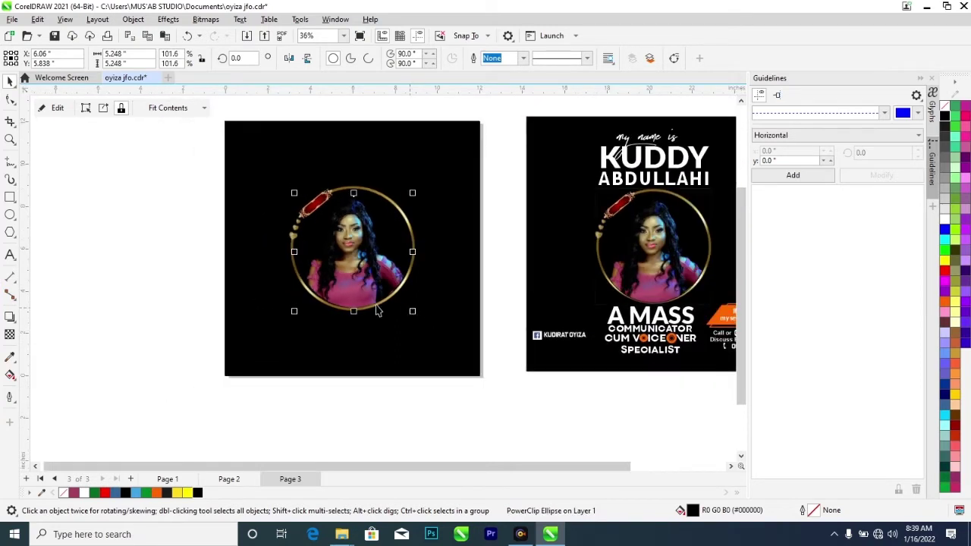
scroll(353, 301, up, 1)
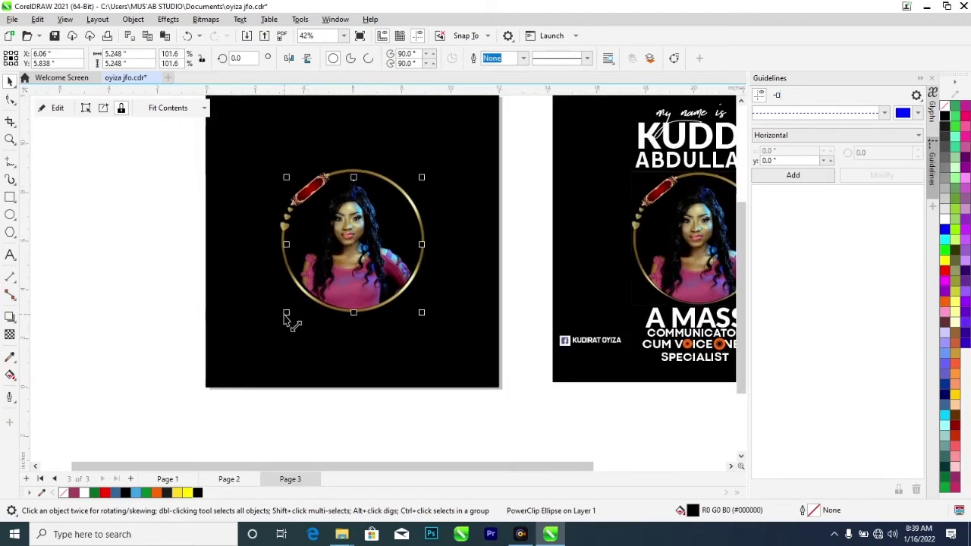
scroll(284, 320, up, 1)
drag(284, 317, 284, 319)
scroll(282, 319, down, 1)
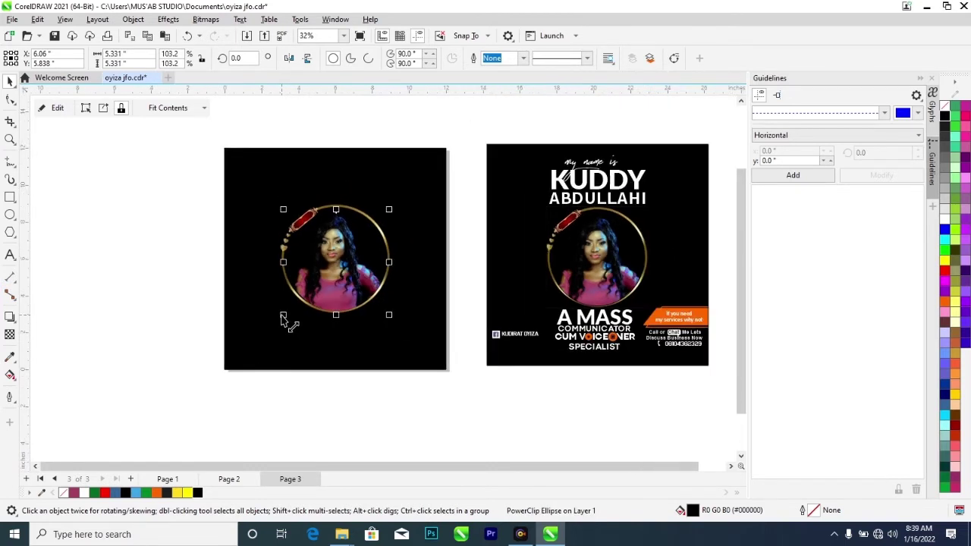
scroll(283, 326, down, 1)
scroll(228, 304, up, 1)
scroll(152, 247, down, 1)
click(152, 247)
scroll(270, 266, down, 1)
scroll(270, 270, up, 1)
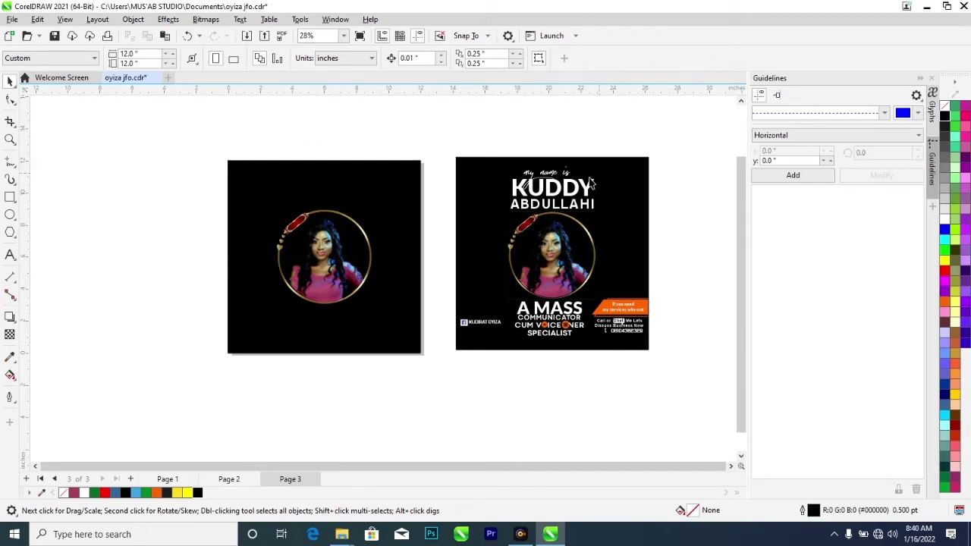
- Add the text 'my name is' in Arial 24 pt above the page
click(546, 178)
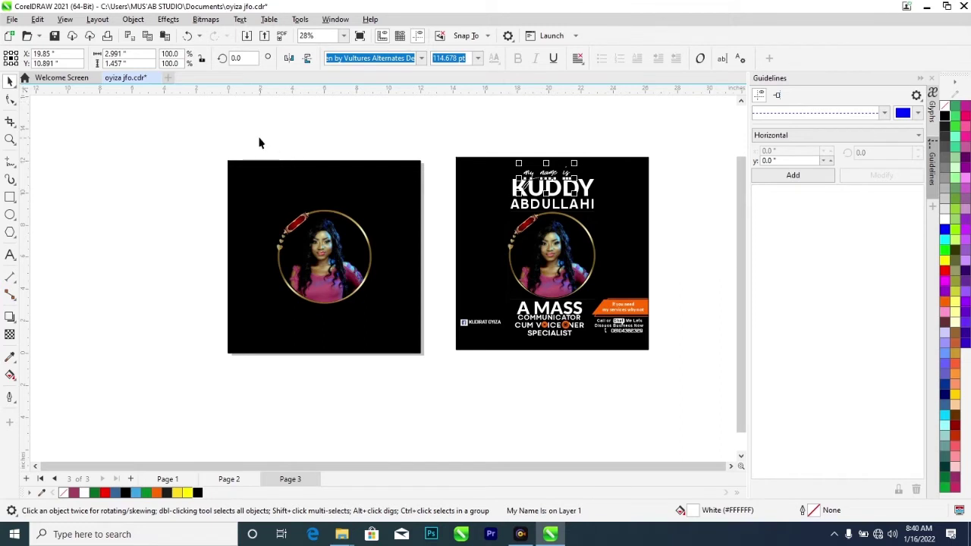
click(9, 254)
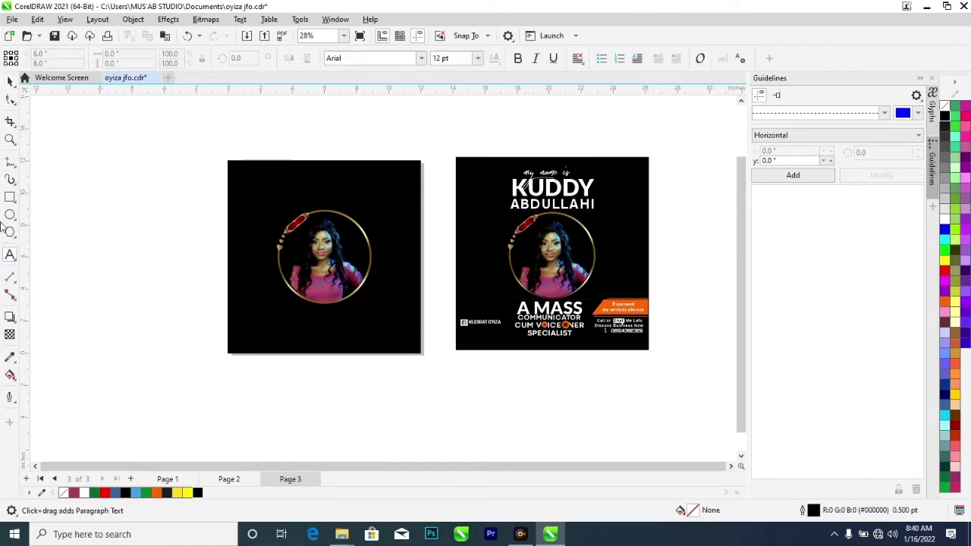
click(250, 137)
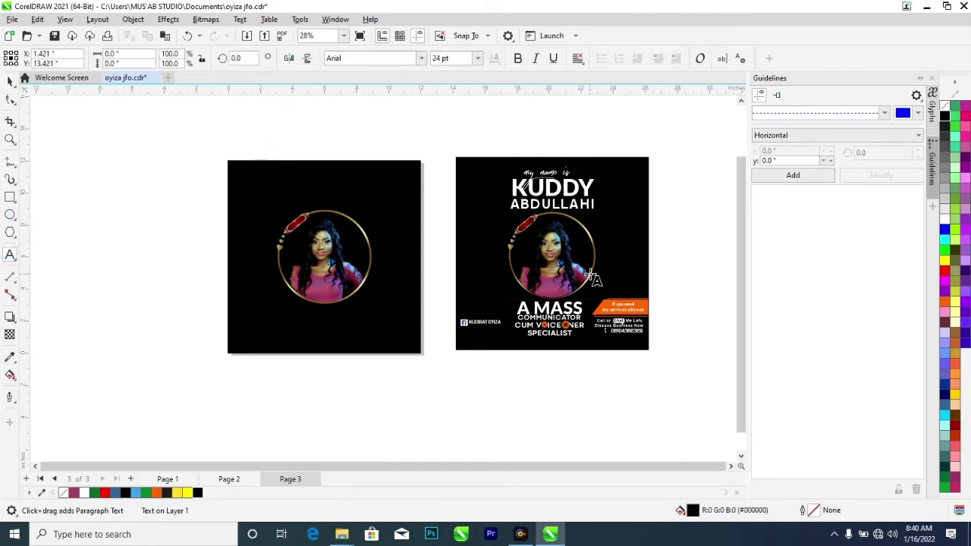
text(my)
key(BackSpace)
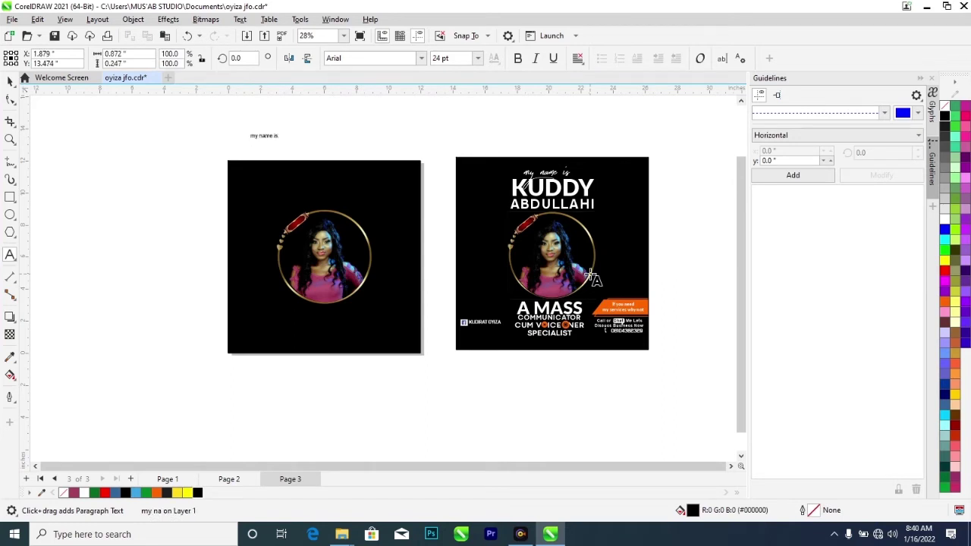
key(Escape)
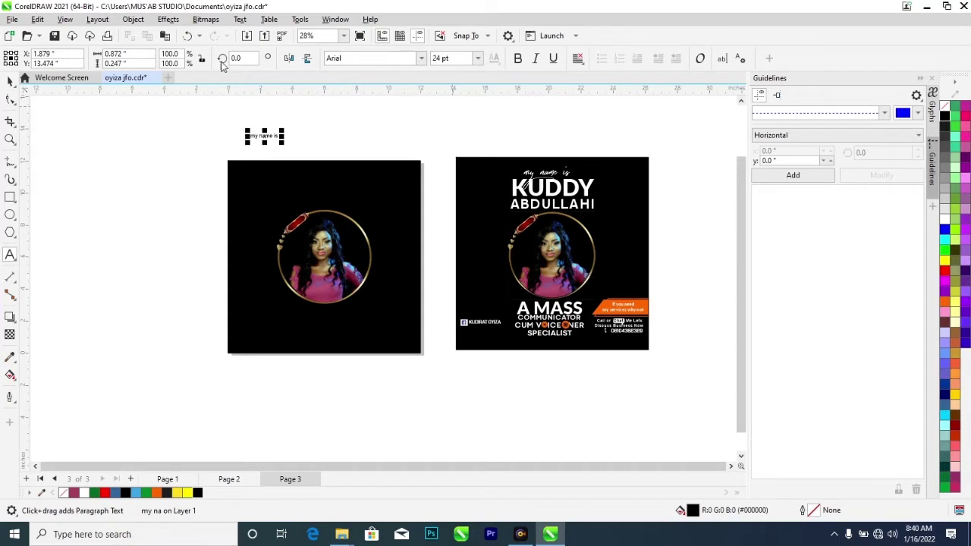
- Move the 'my name is' text onto the black square and make it white
click(10, 82)
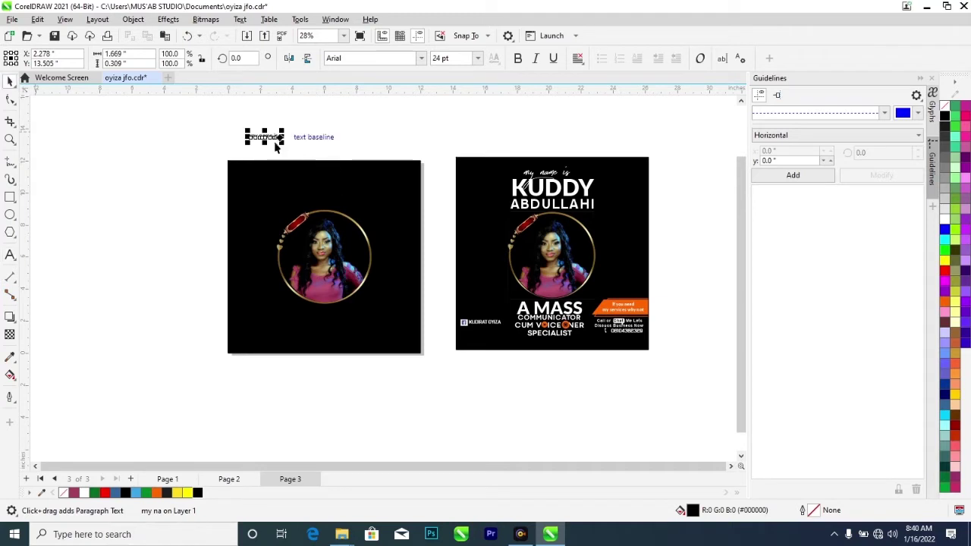
drag(271, 141, 311, 190)
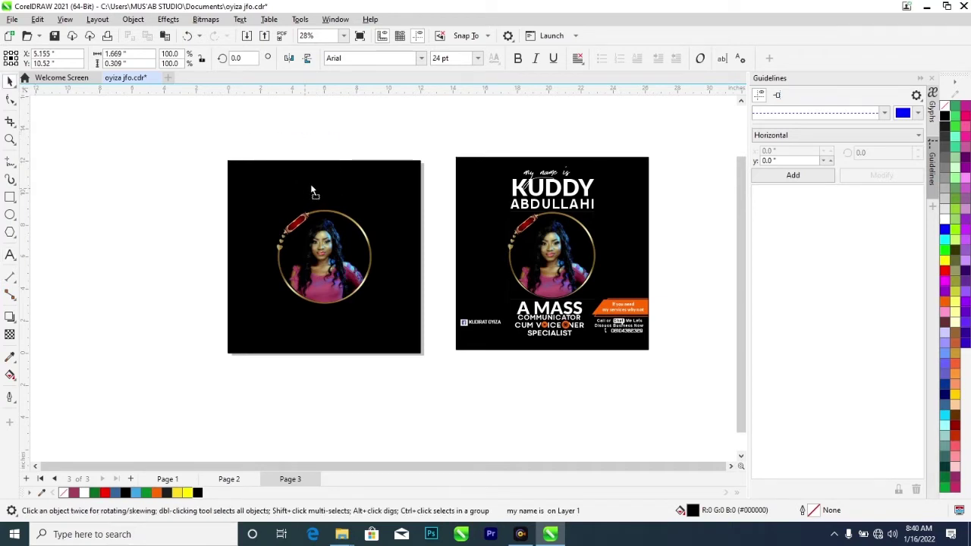
click(84, 494)
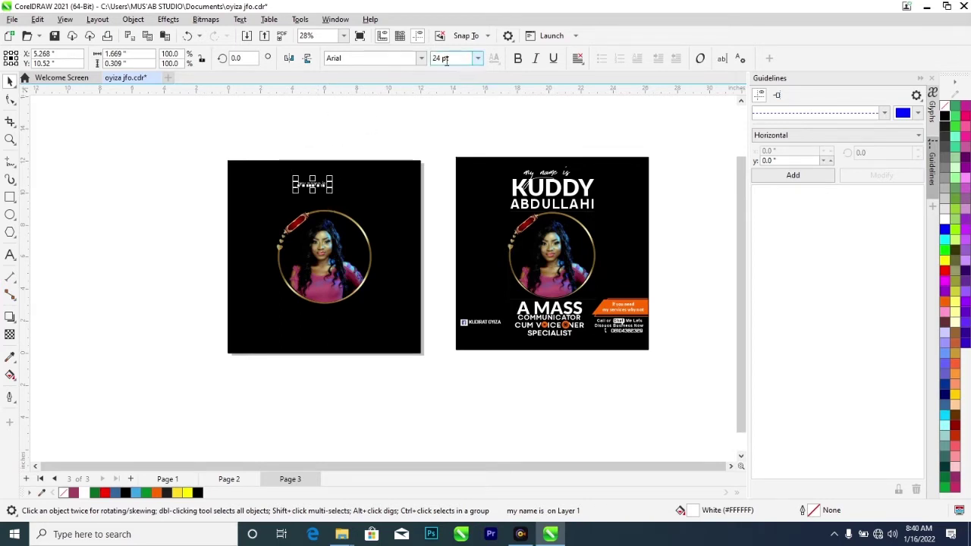
- Set "my name is" in Taken by Vultures Demo at 48 pt and stretch it larger
click(422, 59)
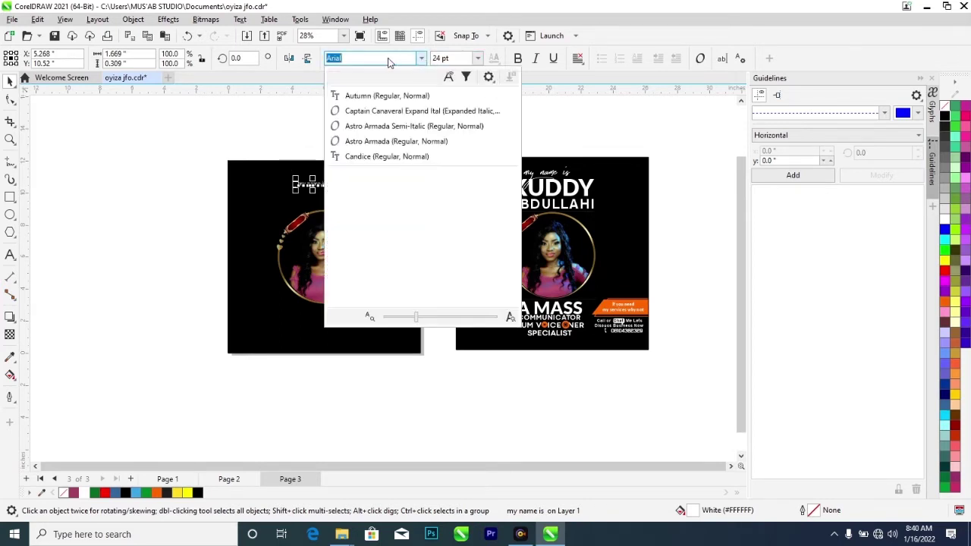
click(370, 59)
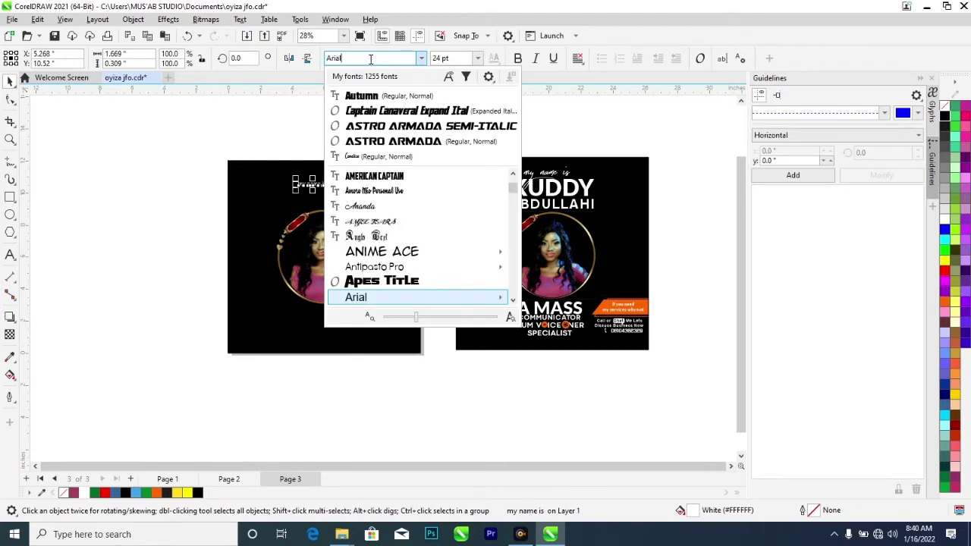
text(t)
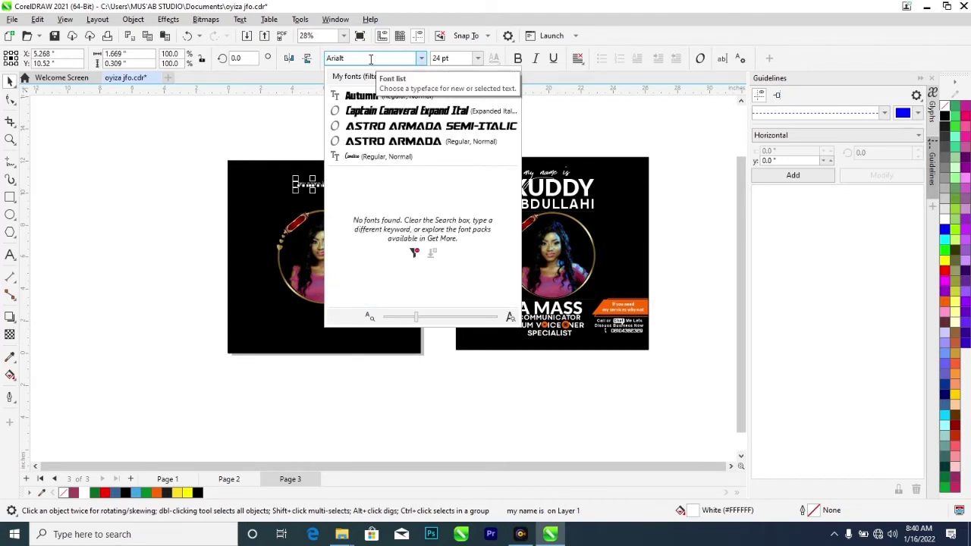
double_click(370, 58)
text(tak)
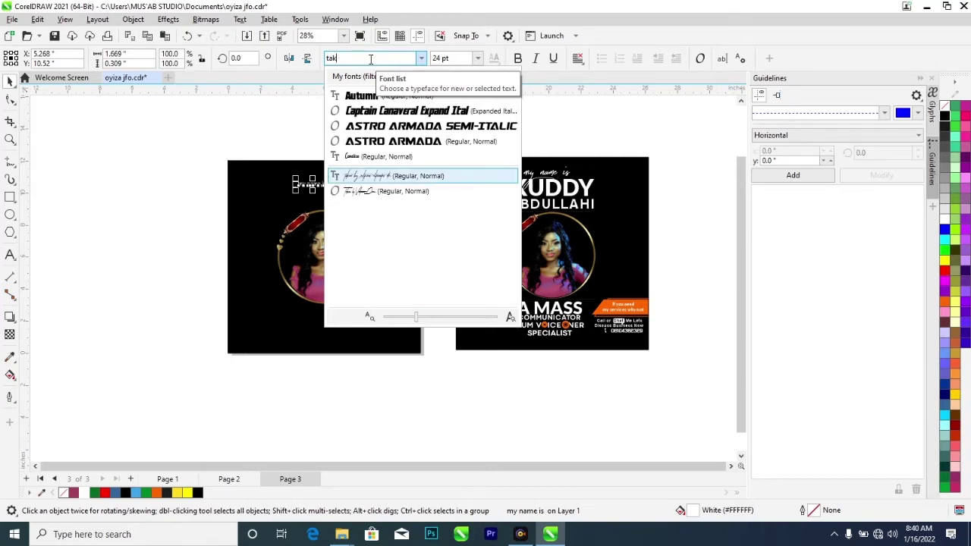
click(372, 194)
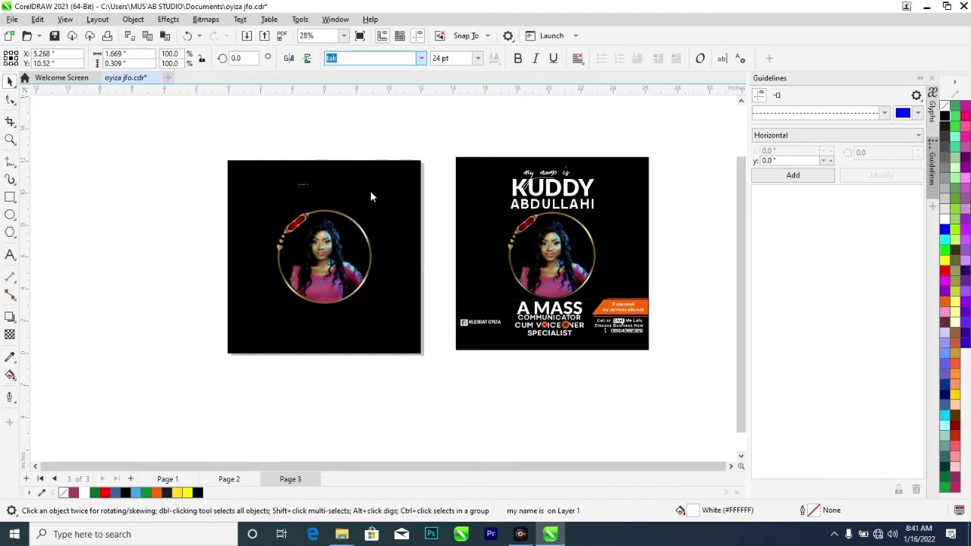
click(480, 63)
click(478, 59)
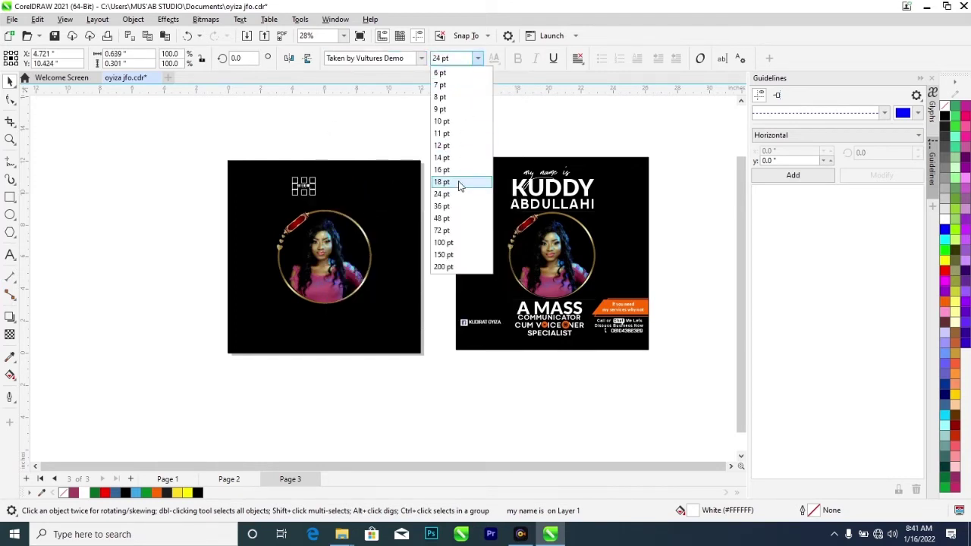
click(442, 218)
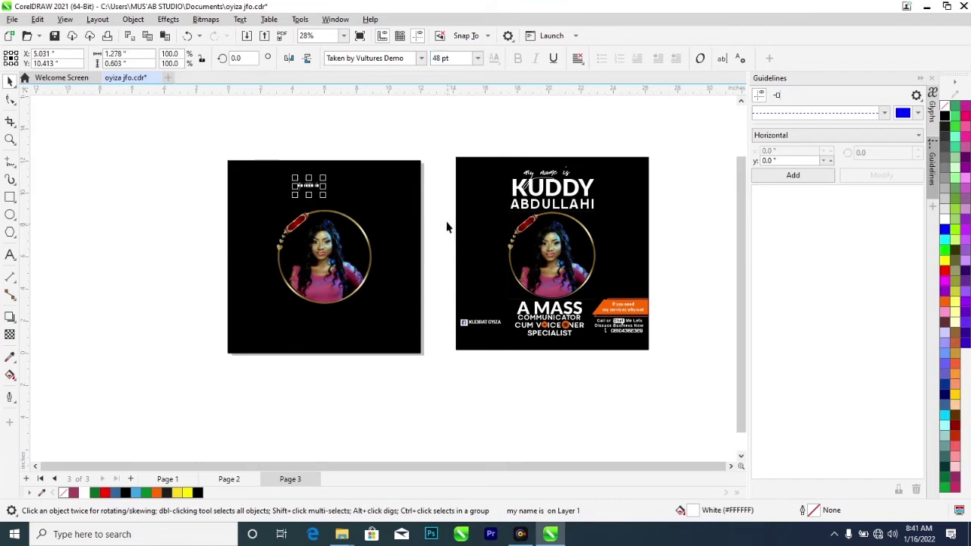
drag(322, 176, 371, 176)
- Switch "my name is" to Taken by Vultures Alternate and scale it to about 144 pt
click(330, 185)
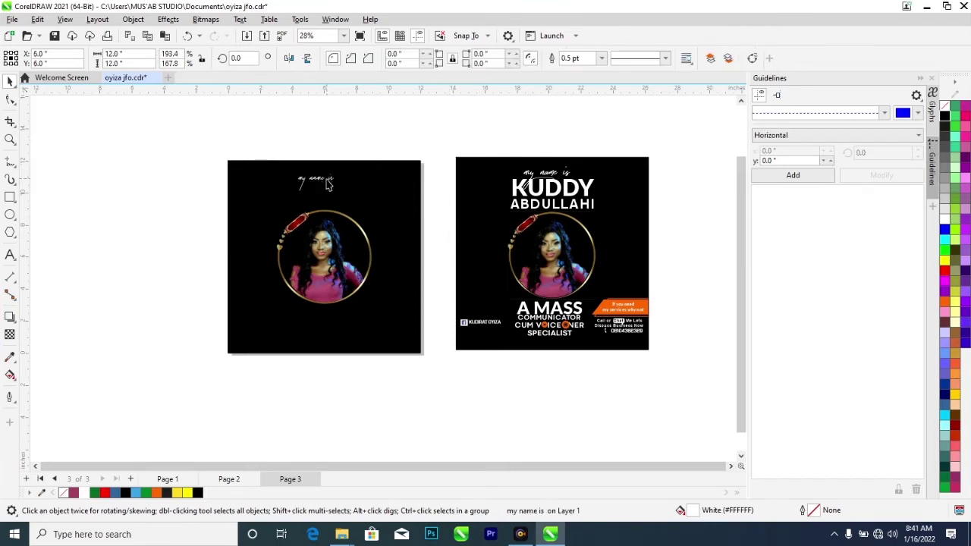
click(313, 121)
click(316, 185)
click(379, 58)
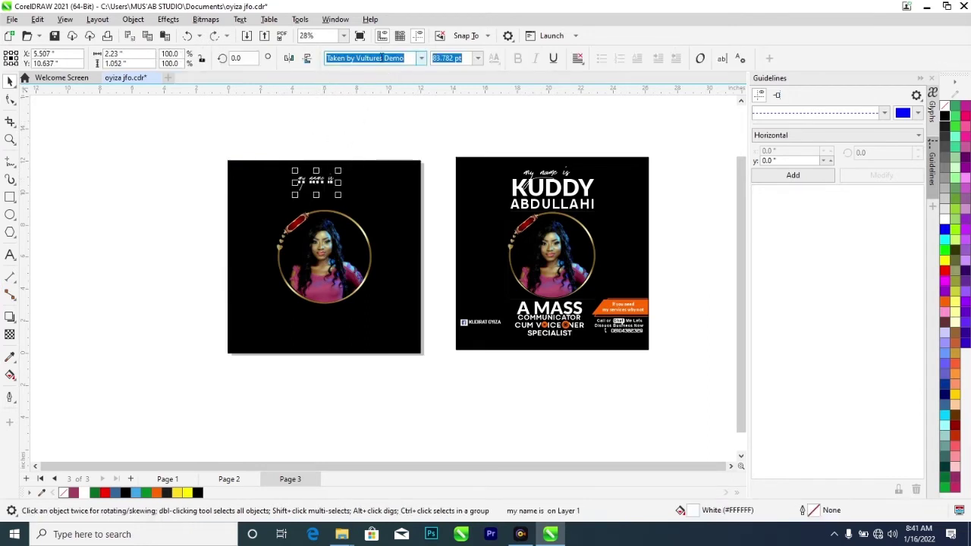
click(422, 59)
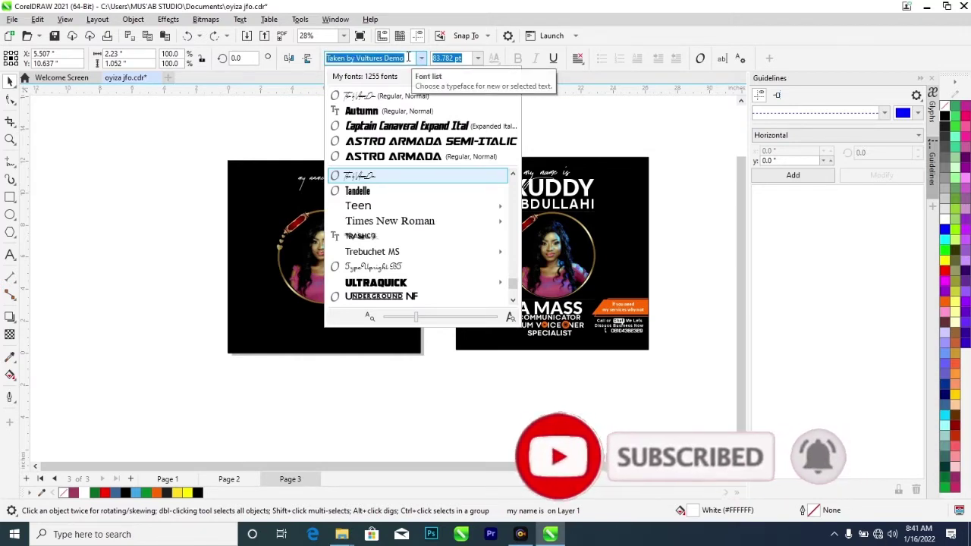
text(tak)
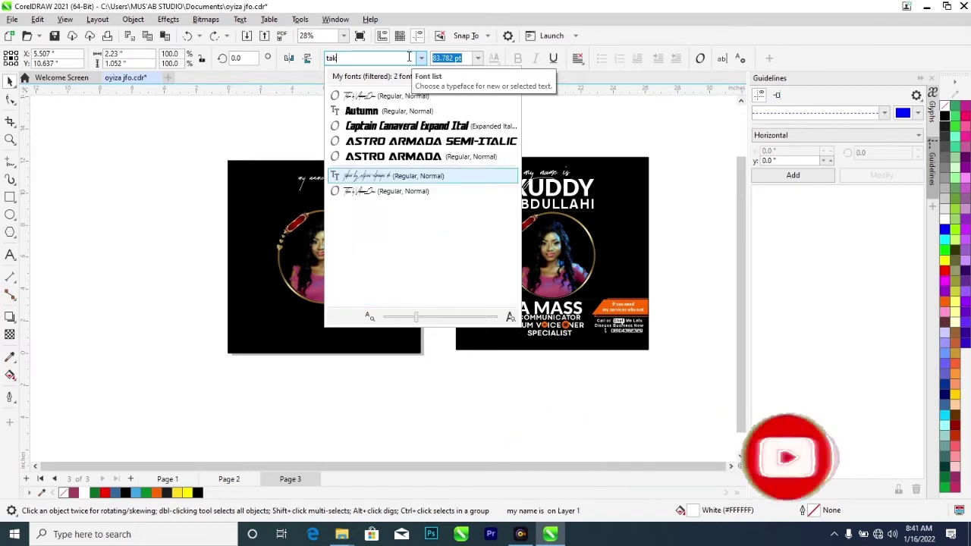
click(404, 179)
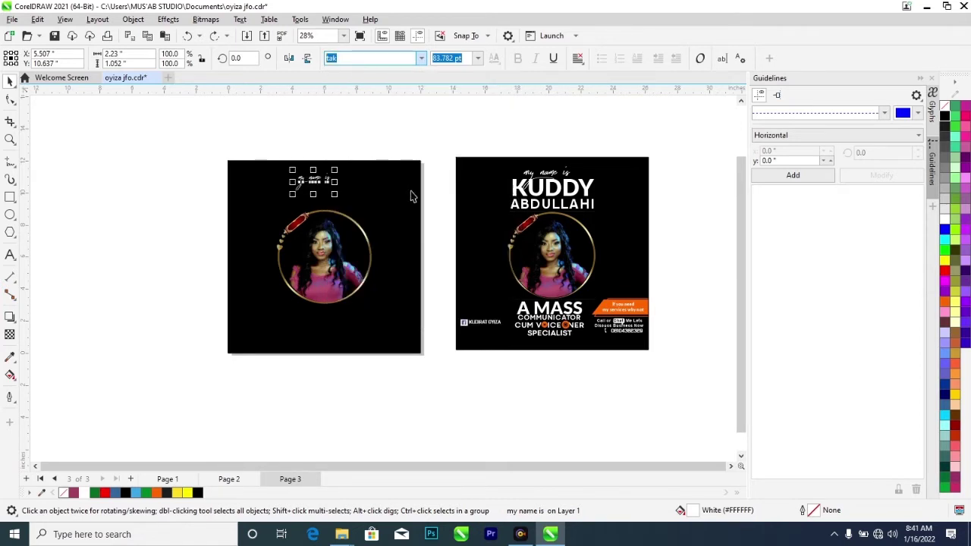
drag(354, 210, 367, 206)
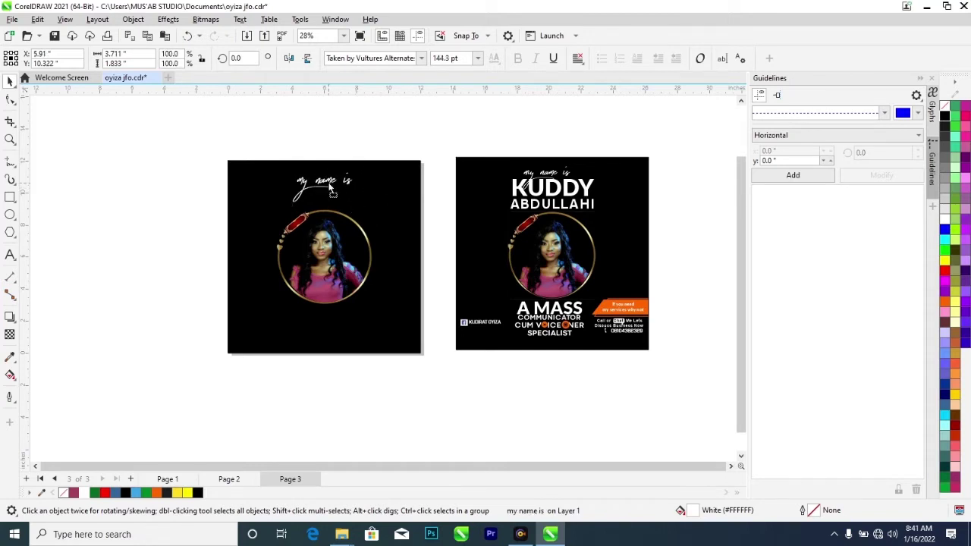
click(140, 196)
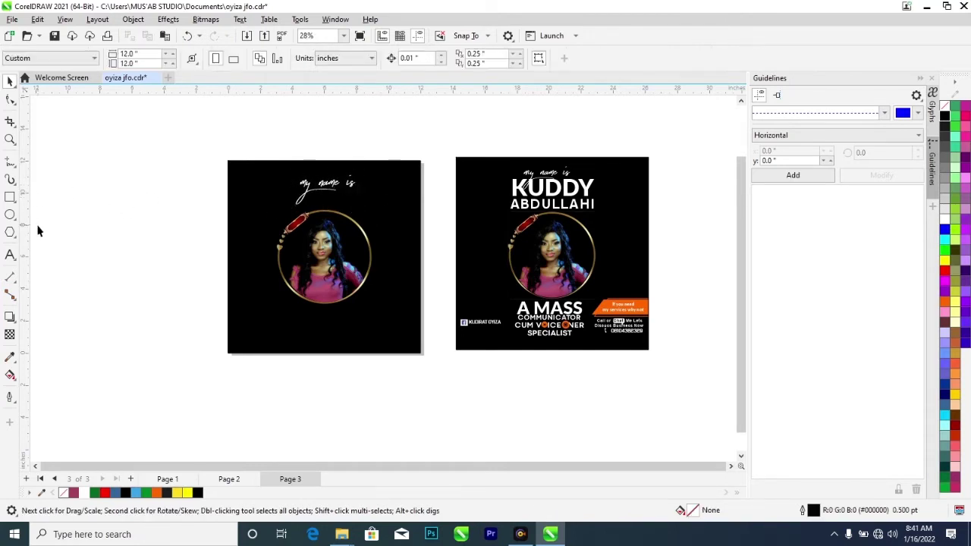
- Add a new text object 'kuddy' left of the page and set it to 72 pt
click(141, 233)
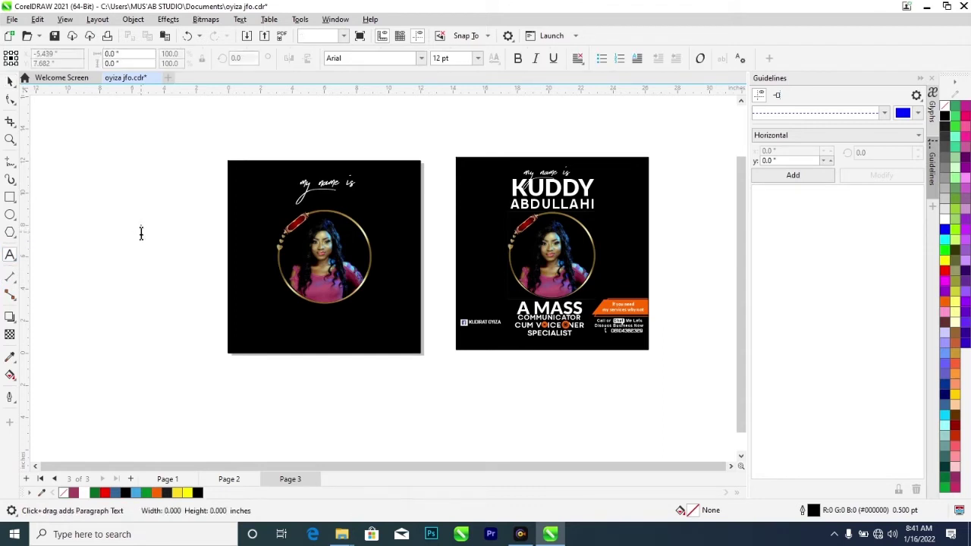
text(kudd)
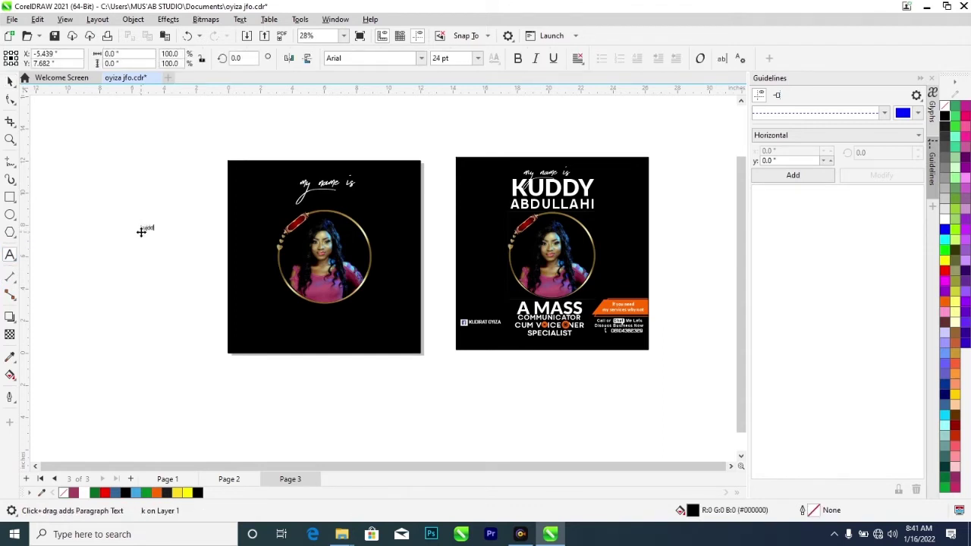
text(y)
key(Escape)
click(477, 59)
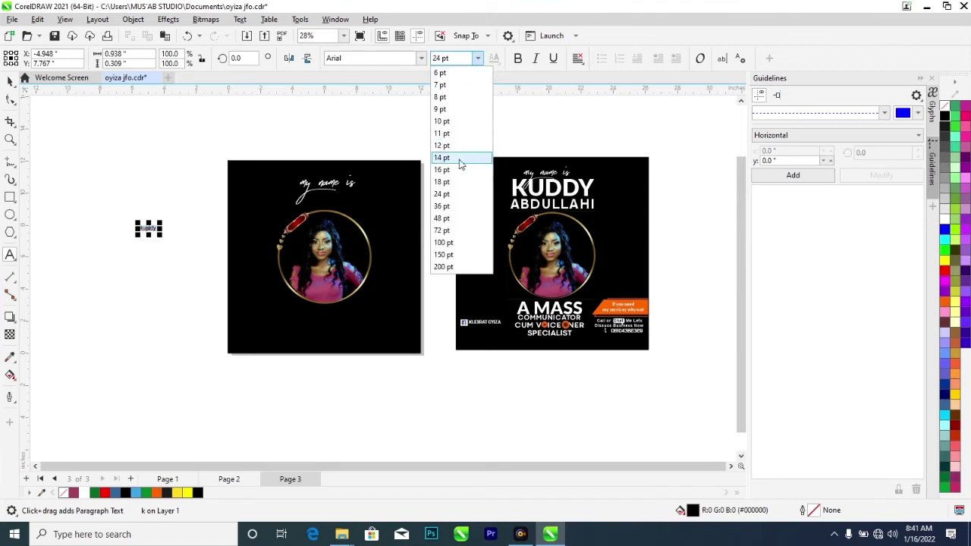
click(444, 230)
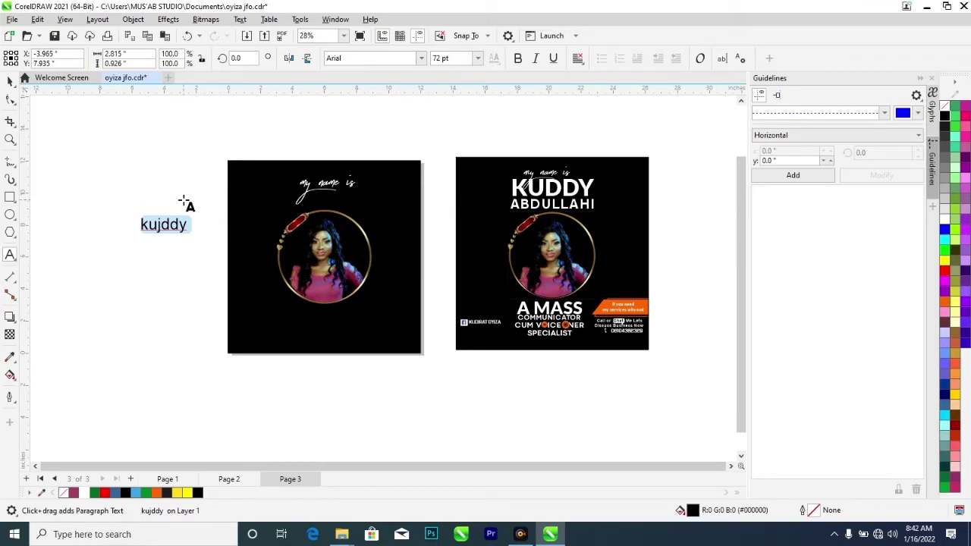
- Delete the stray j and change the name's case to UPPERCASE so it reads KUDDY
click(159, 230)
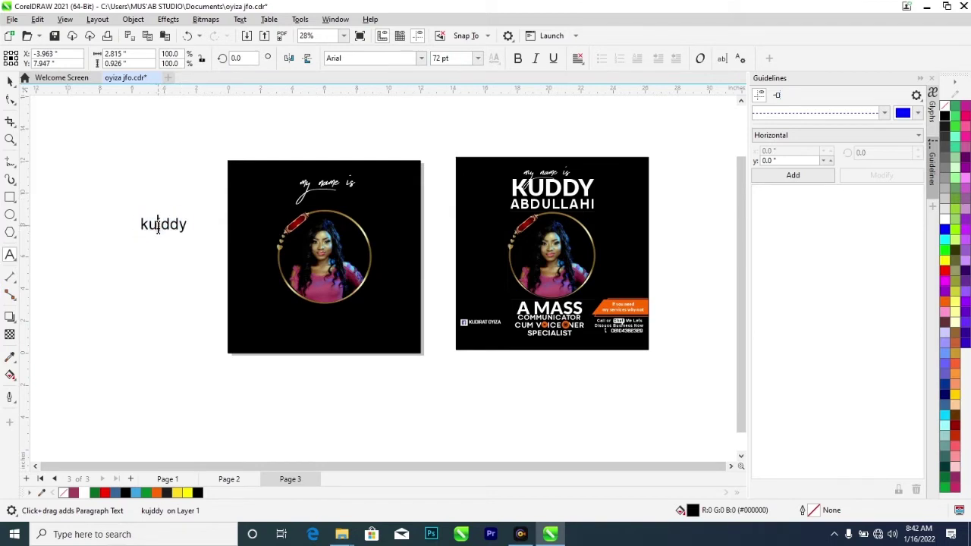
key(BackSpace)
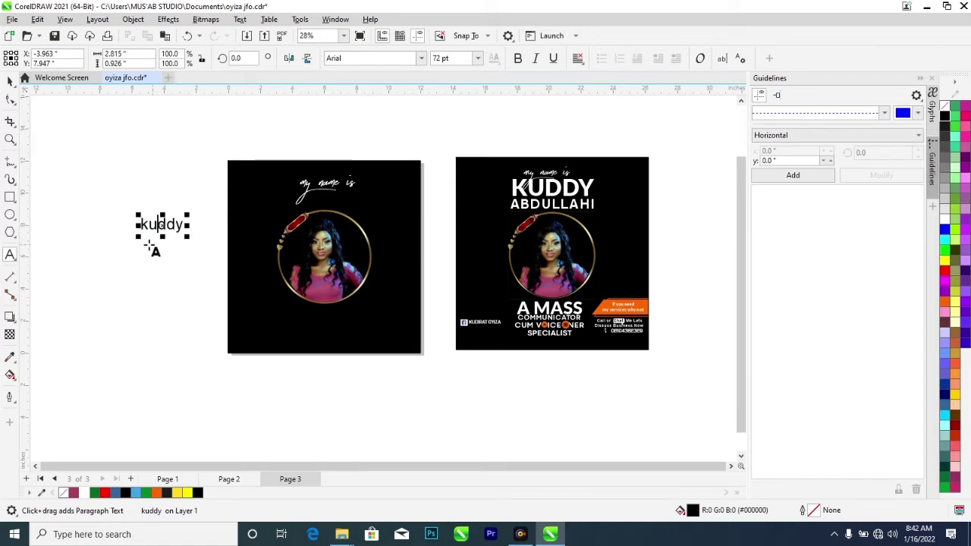
key(ctrl+a)
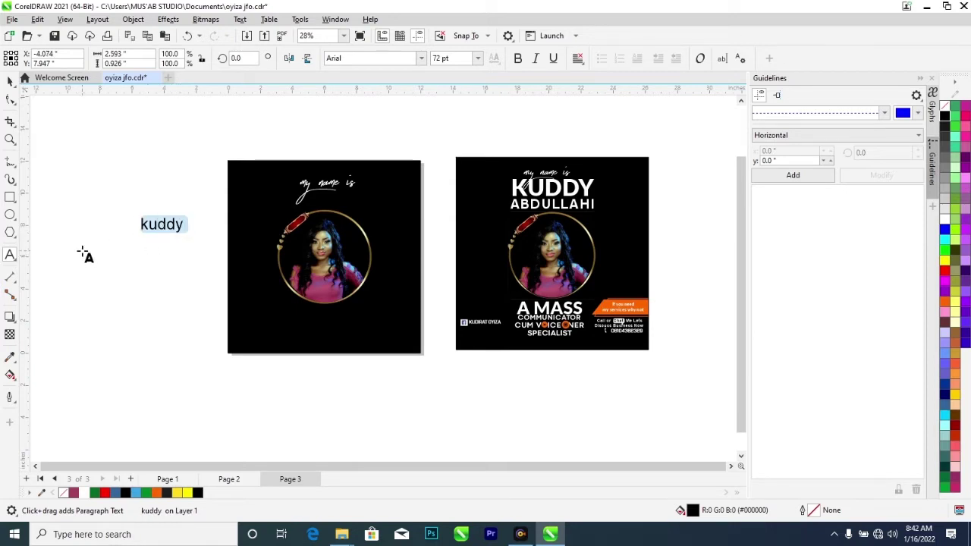
key(shift+F3)
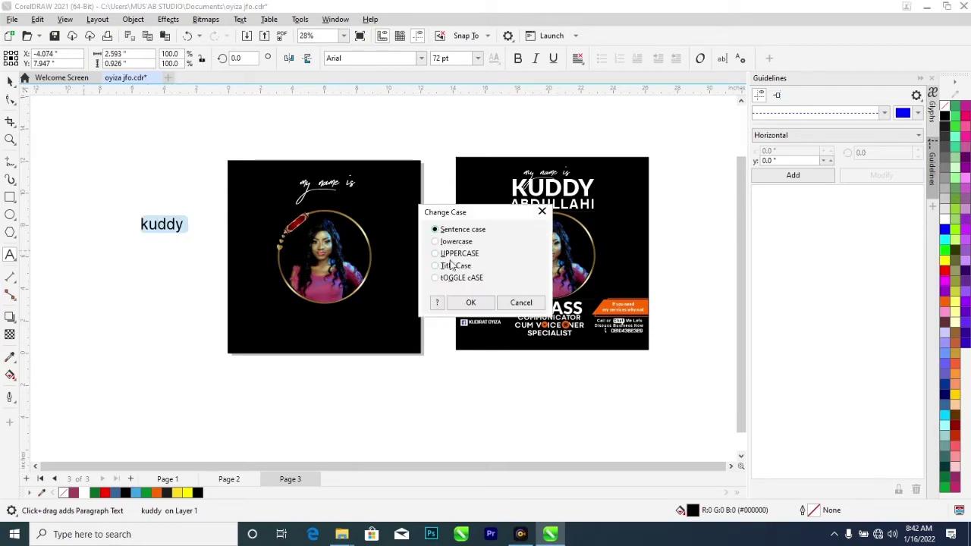
click(469, 303)
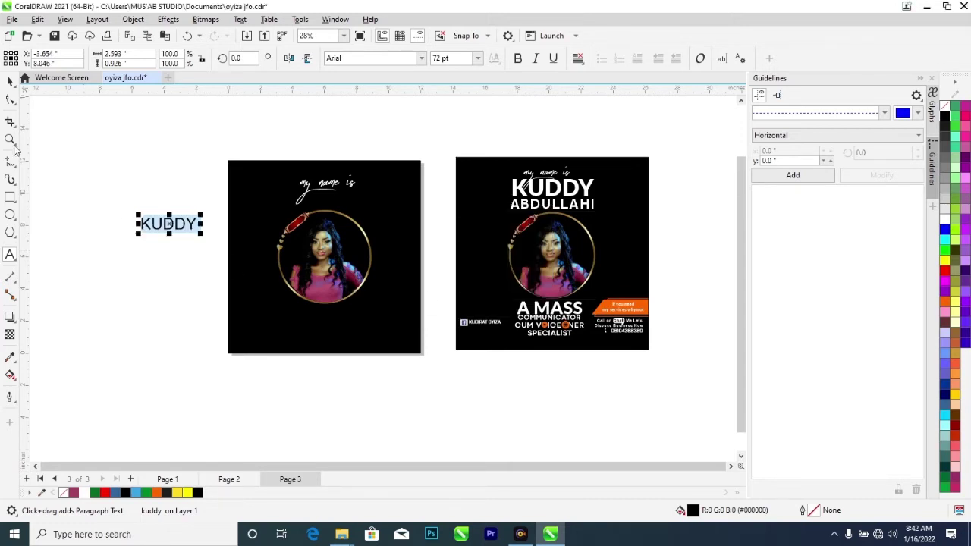
click(10, 82)
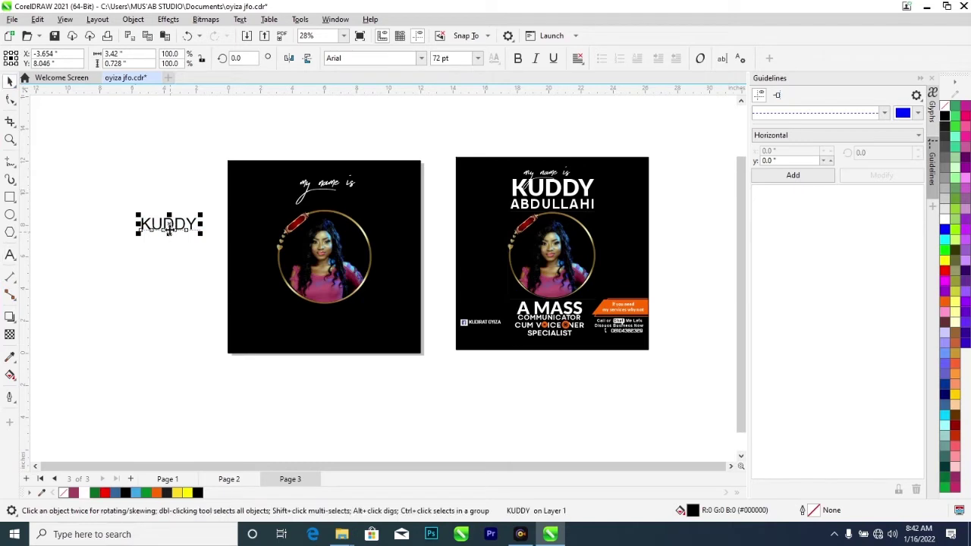
- Move KUDDY under "my name is", colour it white and set it in Lato Black
drag(186, 225, 331, 206)
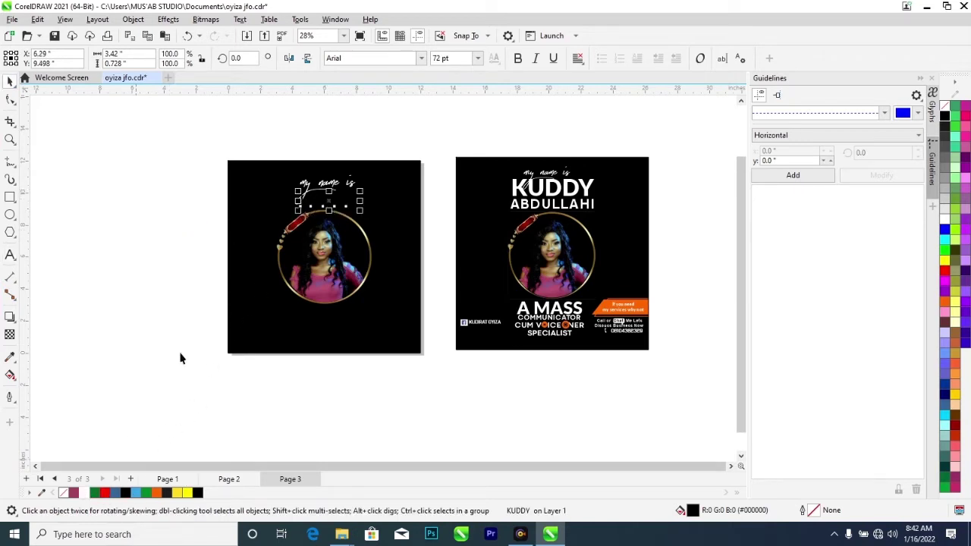
click(84, 493)
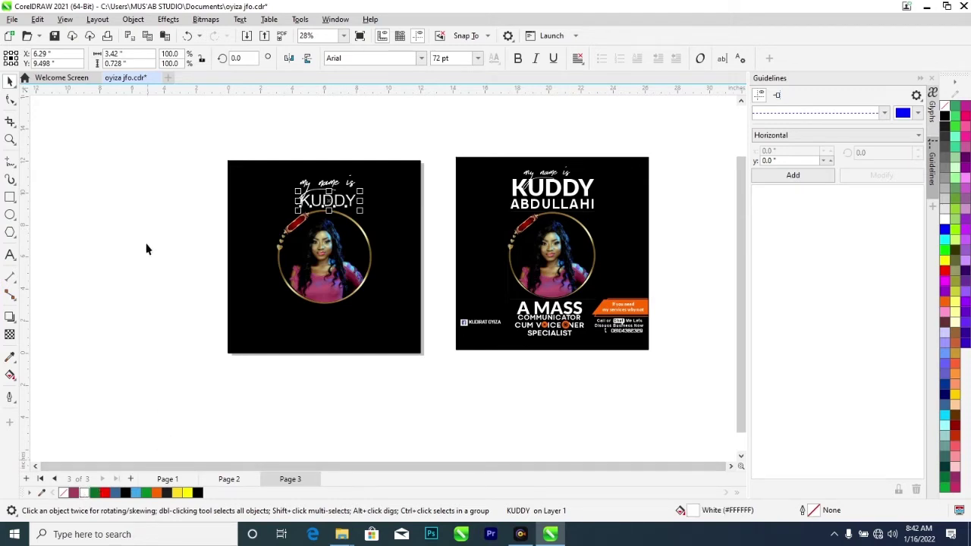
click(386, 61)
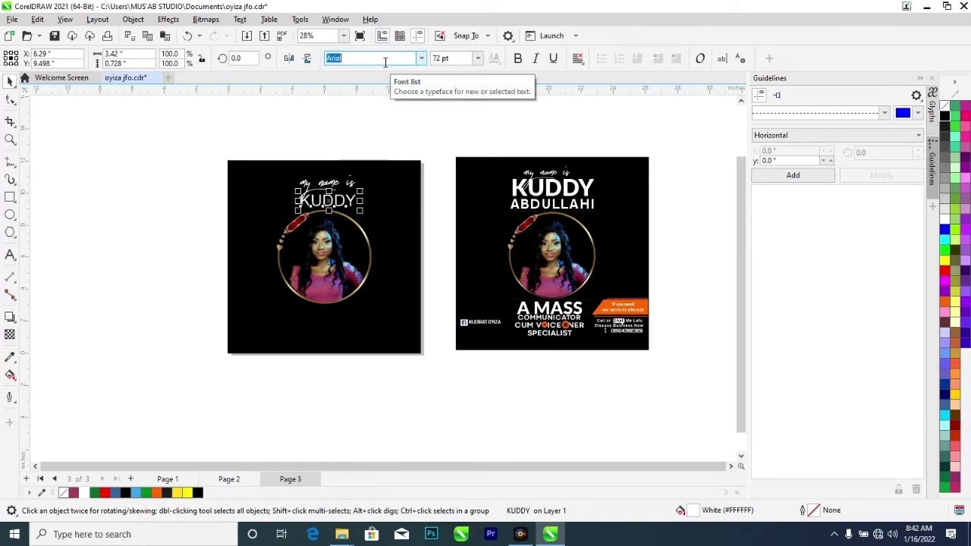
text(Lato)
click(420, 61)
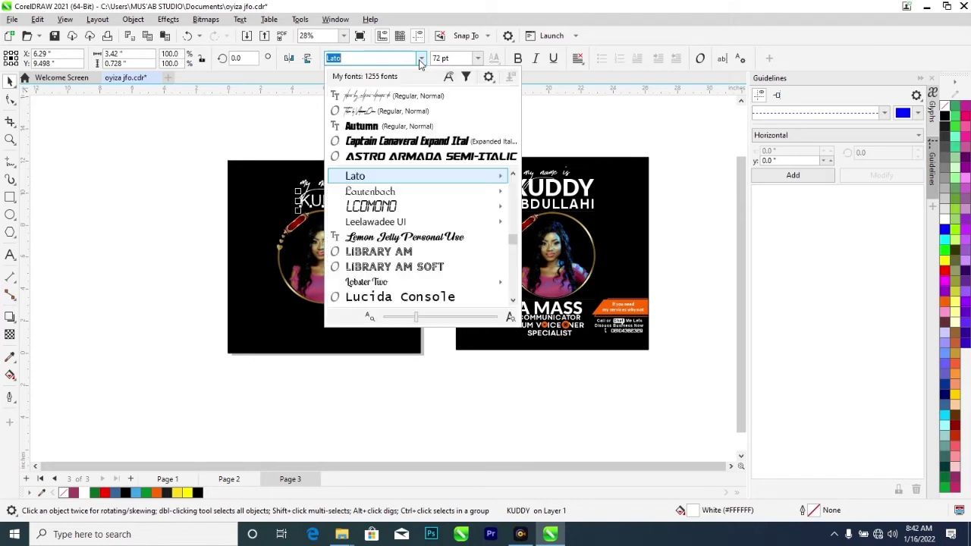
mouse_move(485, 176)
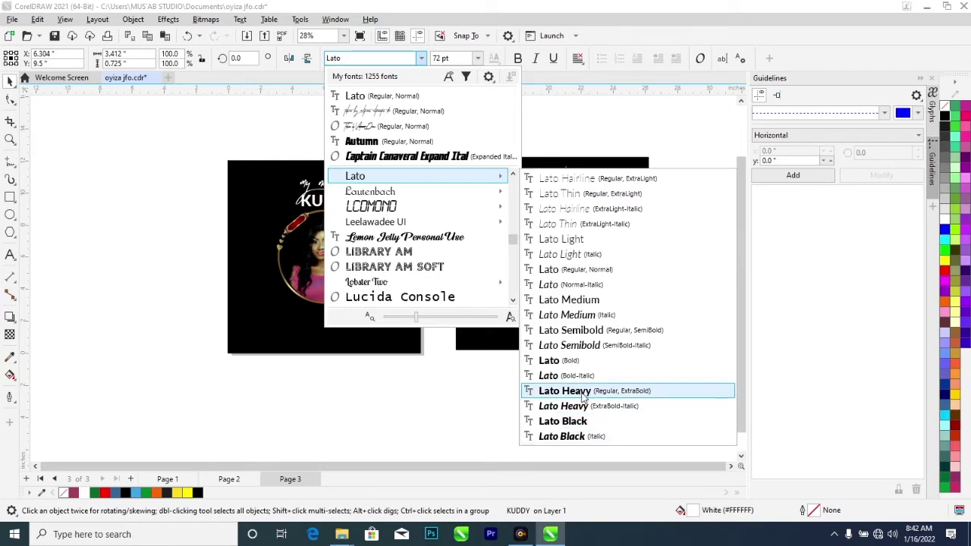
click(586, 422)
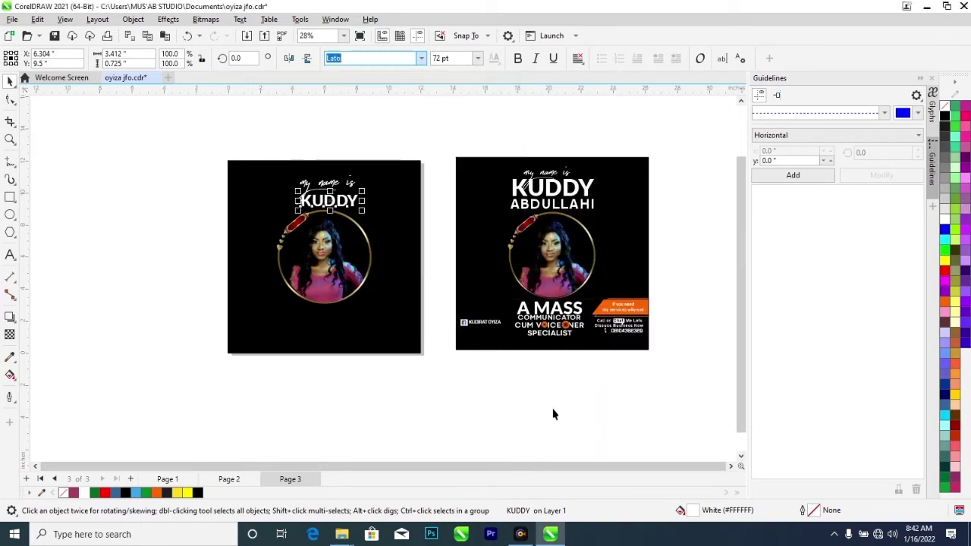
scroll(313, 216, up, 1)
scroll(313, 214, down, 1)
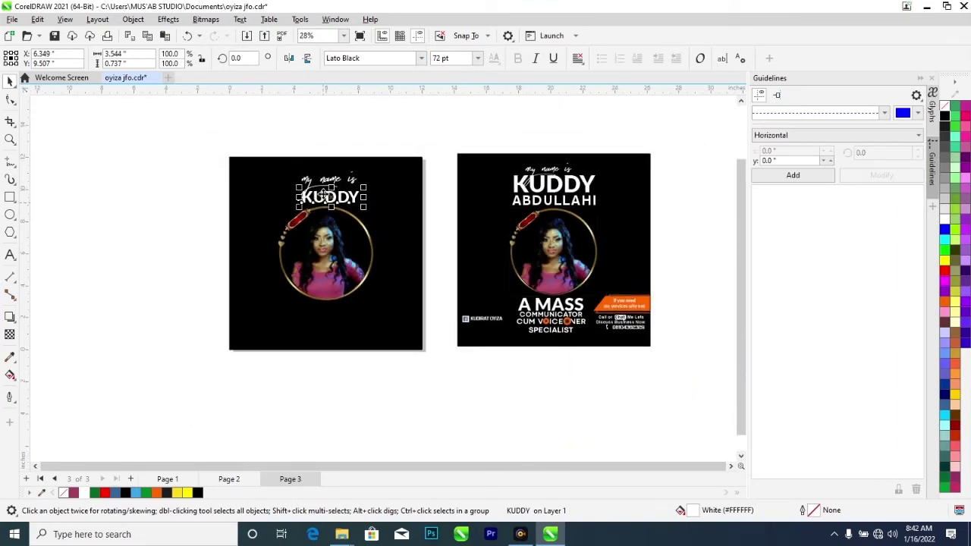
- Enlarge KUDDY proportionally and reposition it just beneath "my name is"
drag(260, 136, 327, 194)
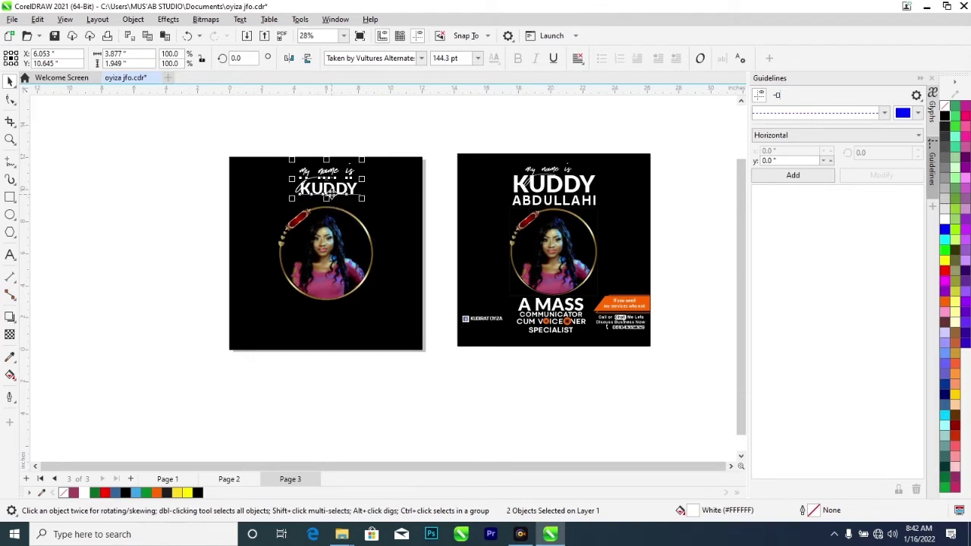
click(318, 129)
scroll(323, 196, up, 3)
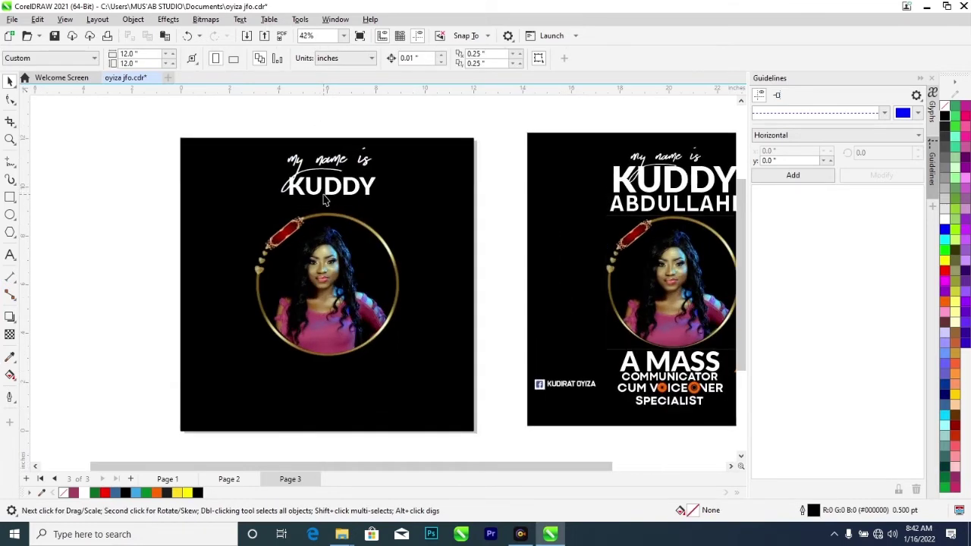
click(341, 199)
drag(380, 204, 400, 218)
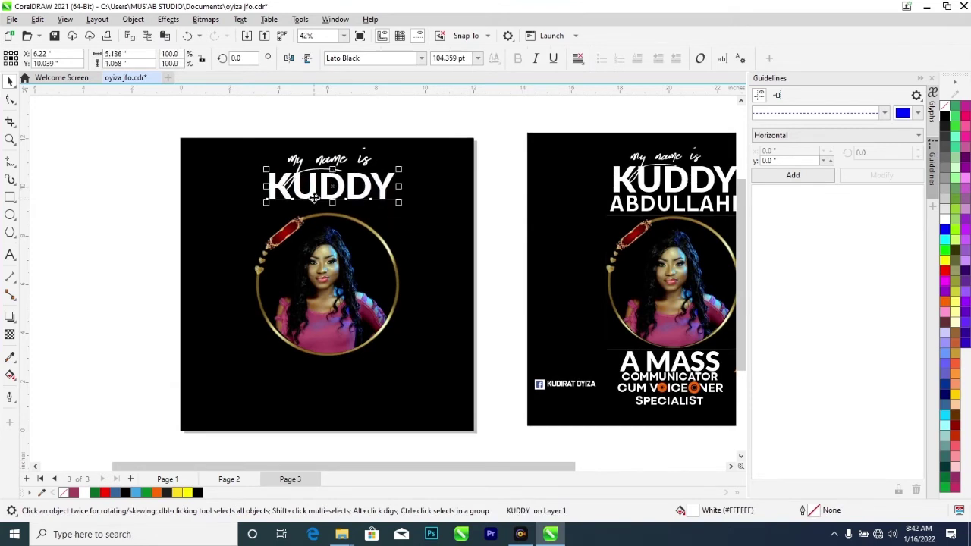
scroll(334, 197, down, 2)
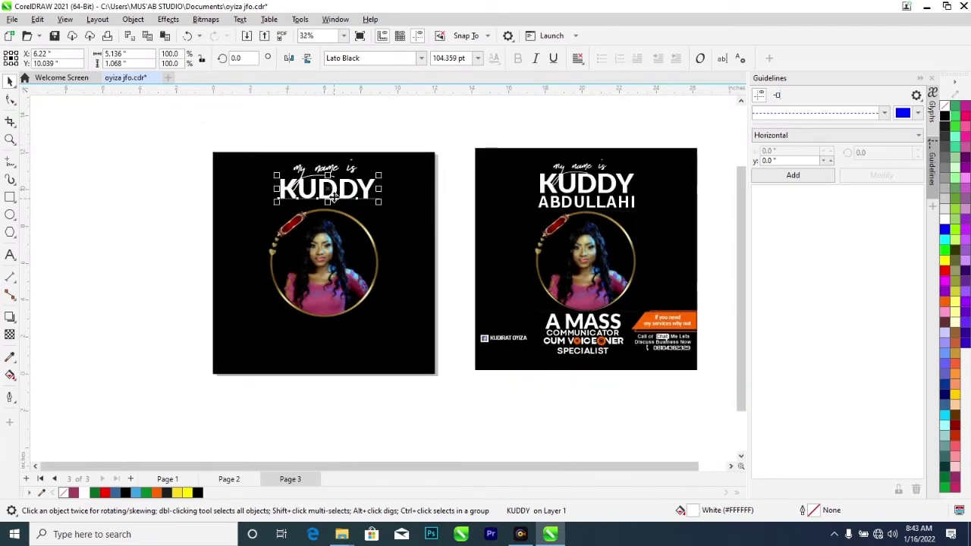
drag(334, 194, 329, 193)
click(335, 128)
- Move "my name is" and KUDDY together slightly higher on the flyer
scroll(344, 237, up, 1)
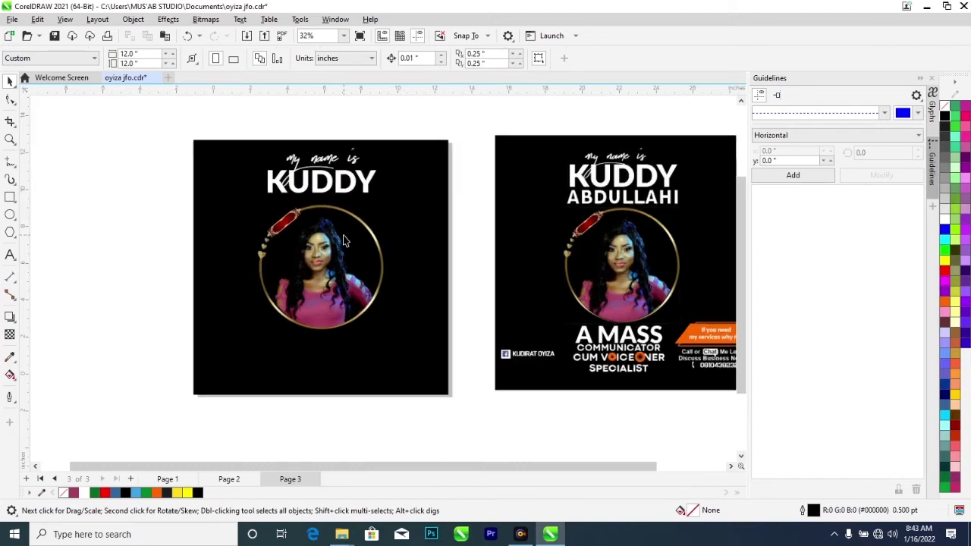
drag(224, 104, 400, 205)
drag(345, 192, 347, 189)
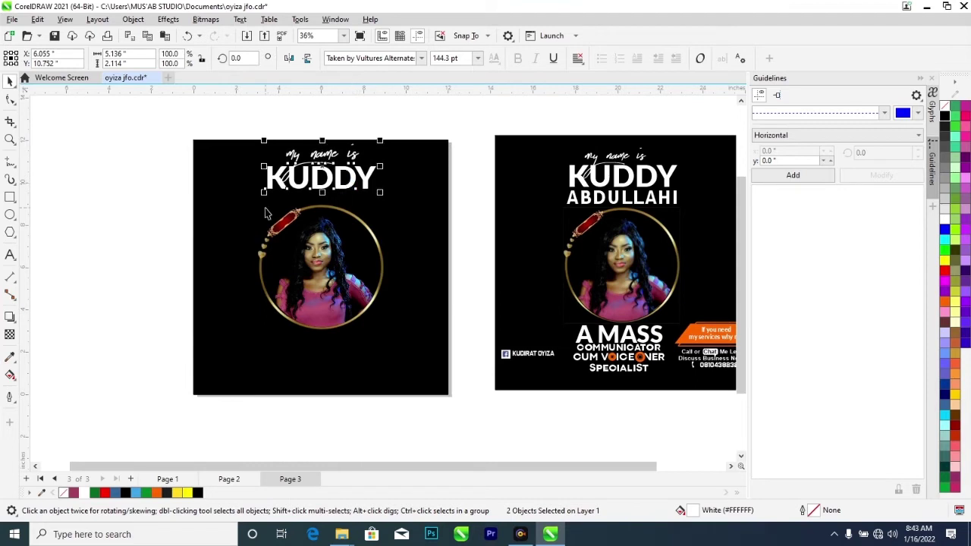
click(128, 199)
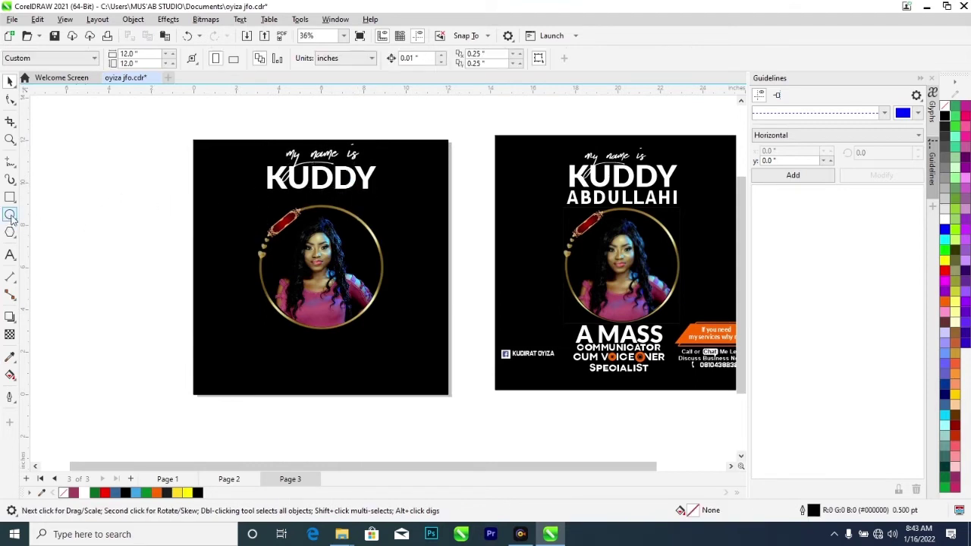
click(10, 255)
click(145, 182)
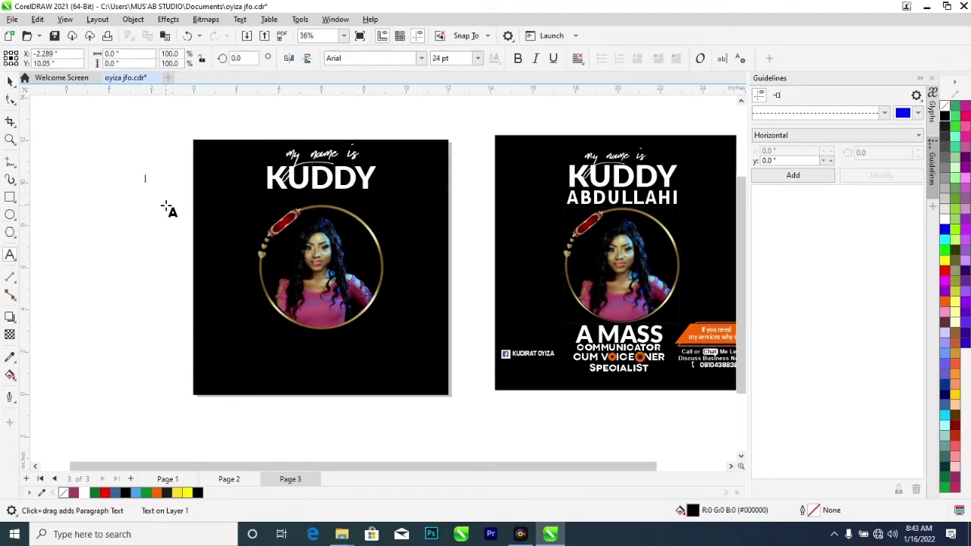
text(abdullahi)
key(ctrl+a)
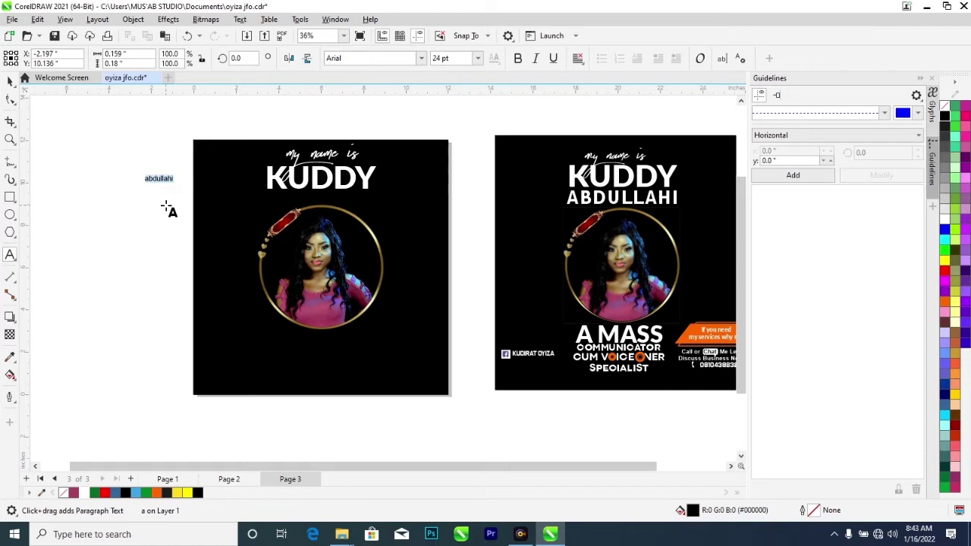
key(shift+F3)
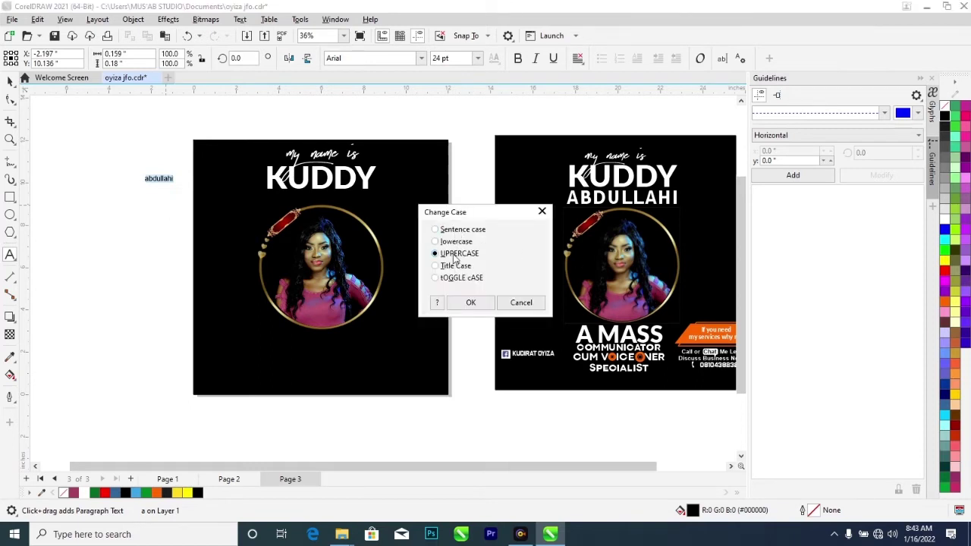
click(470, 303)
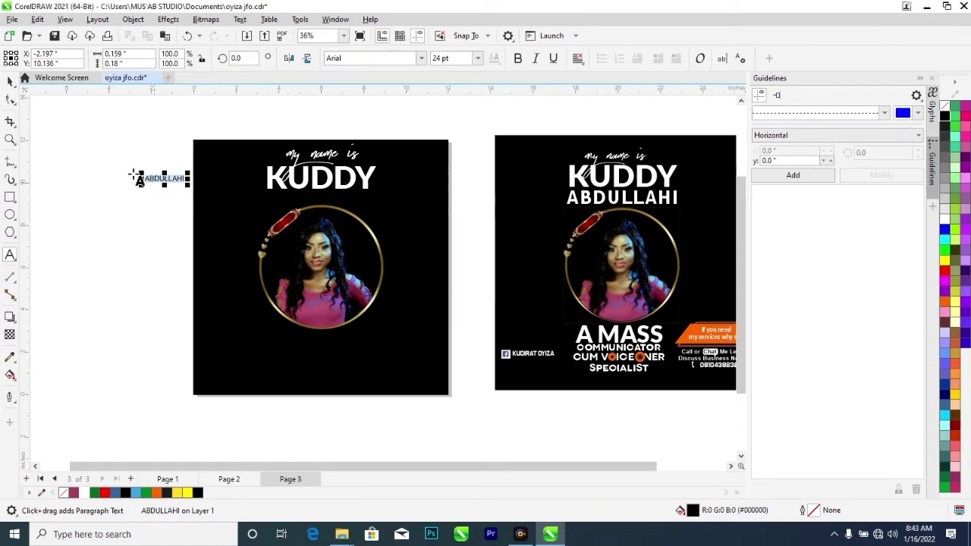
click(12, 80)
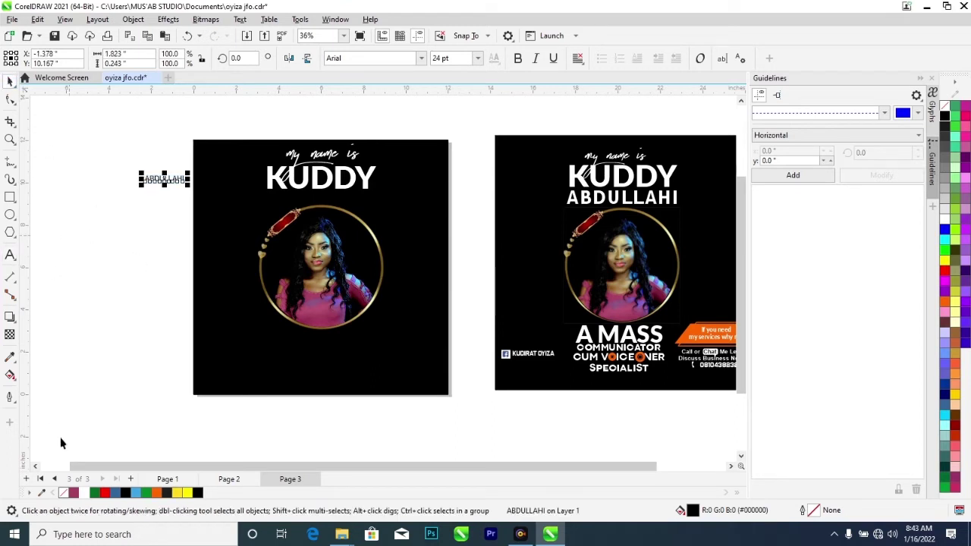
click(83, 493)
drag(164, 180, 317, 196)
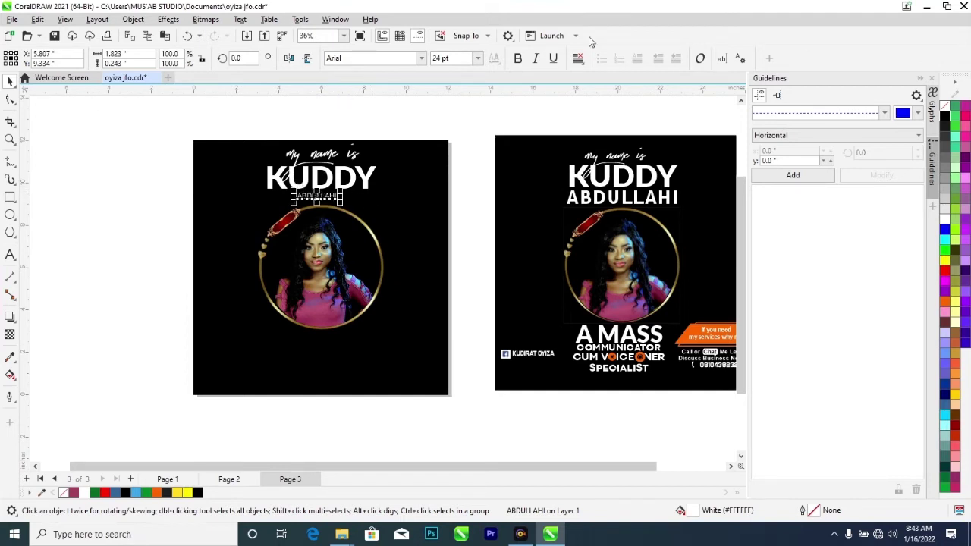
click(519, 59)
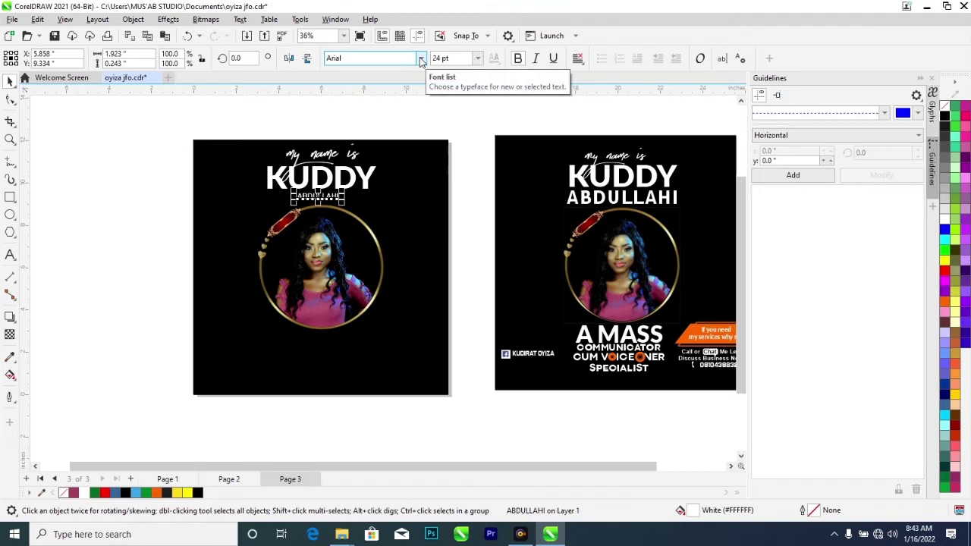
click(478, 59)
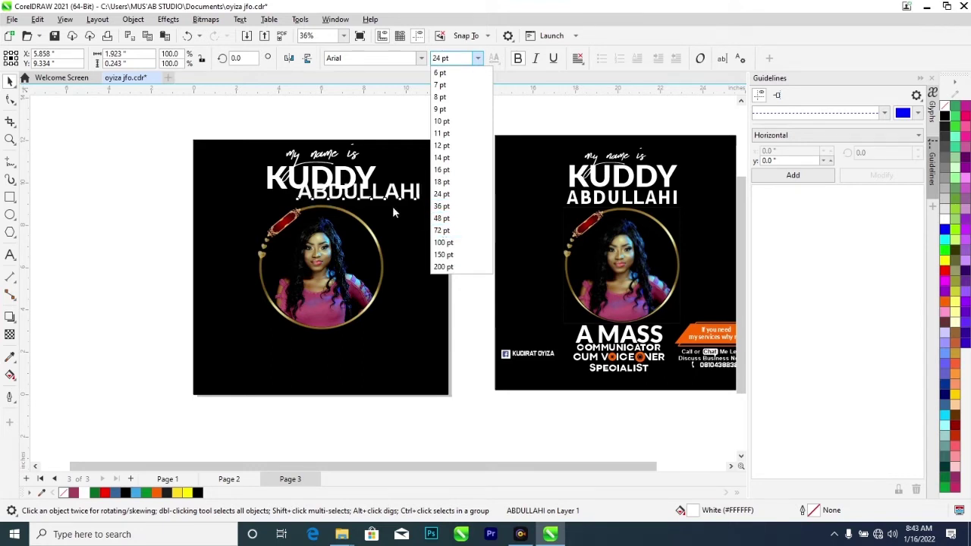
click(443, 231)
drag(358, 198, 327, 206)
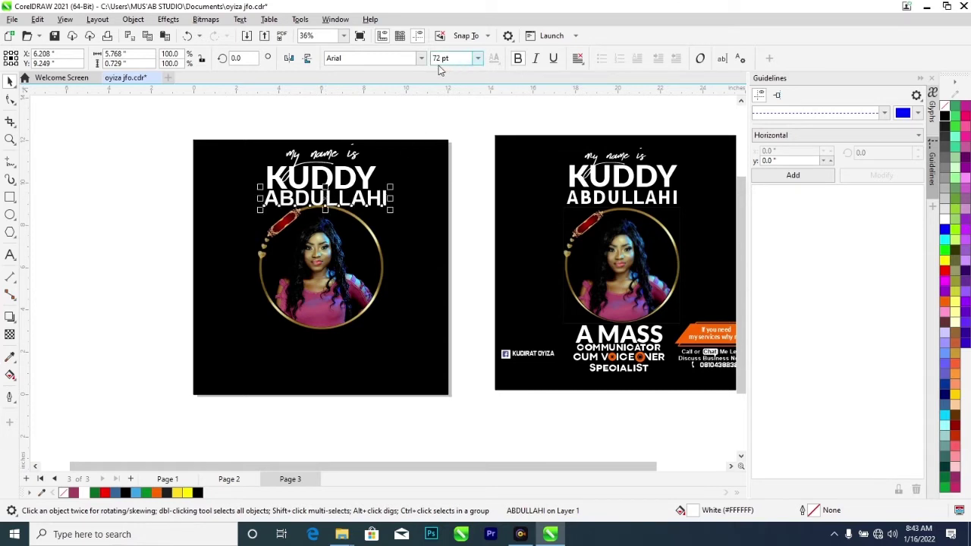
click(478, 60)
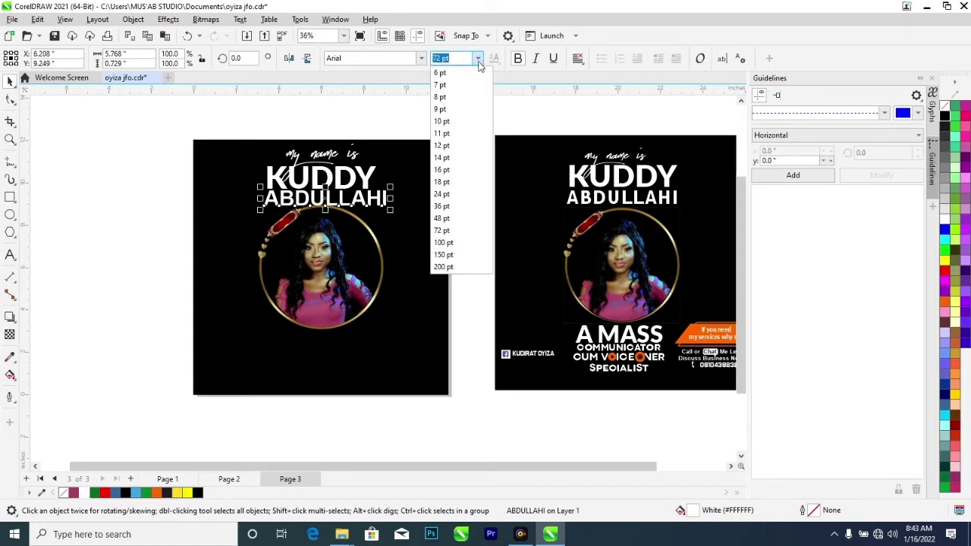
click(453, 221)
drag(299, 205, 322, 204)
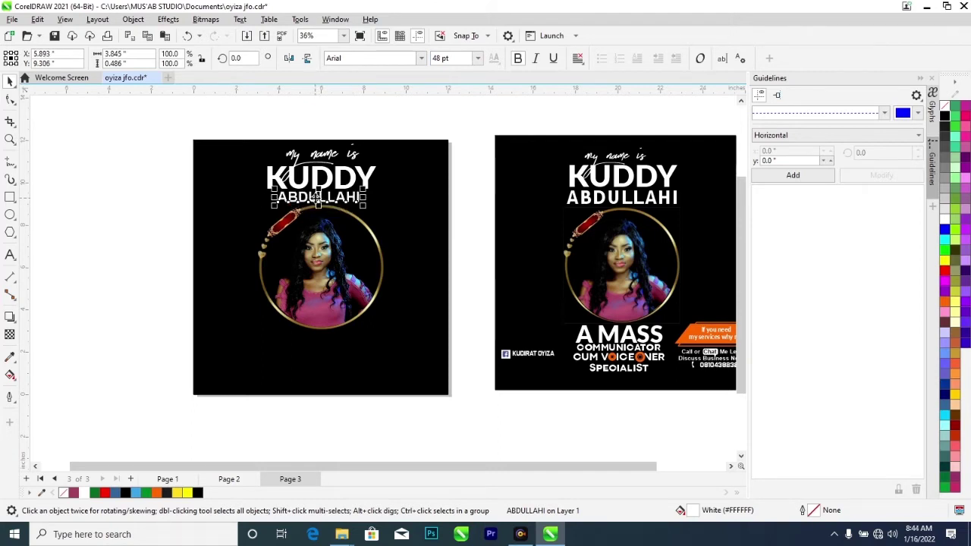
click(420, 59)
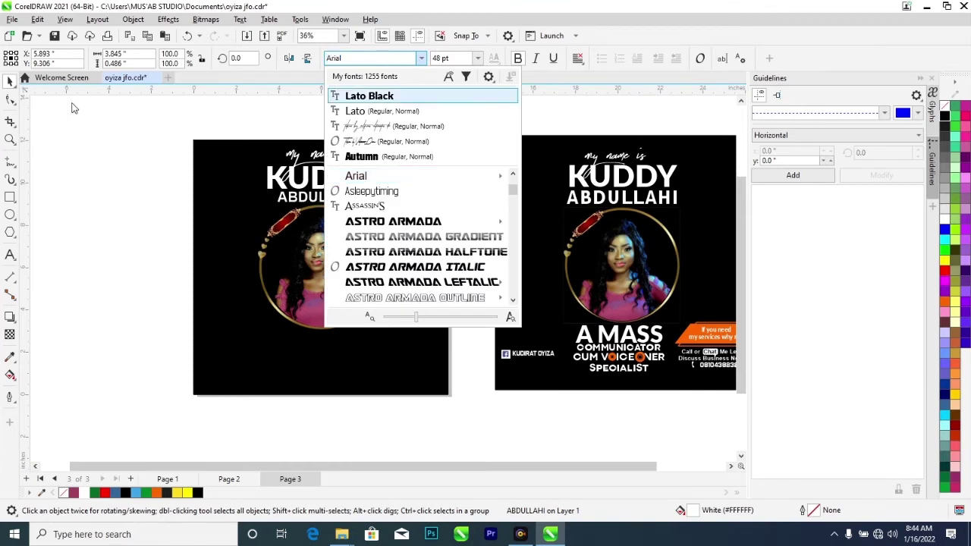
key(Escape)
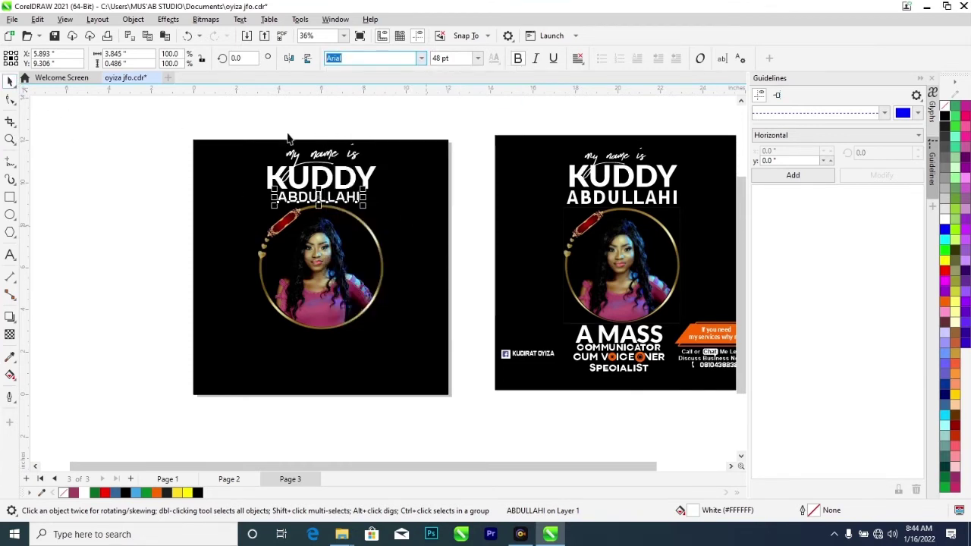
click(287, 129)
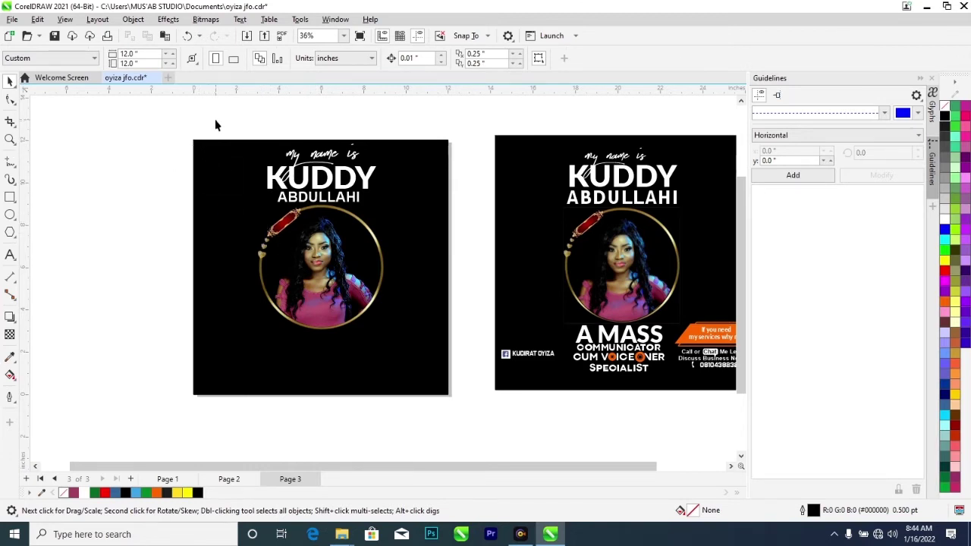
scroll(260, 163, down, 2)
scroll(260, 163, up, 2)
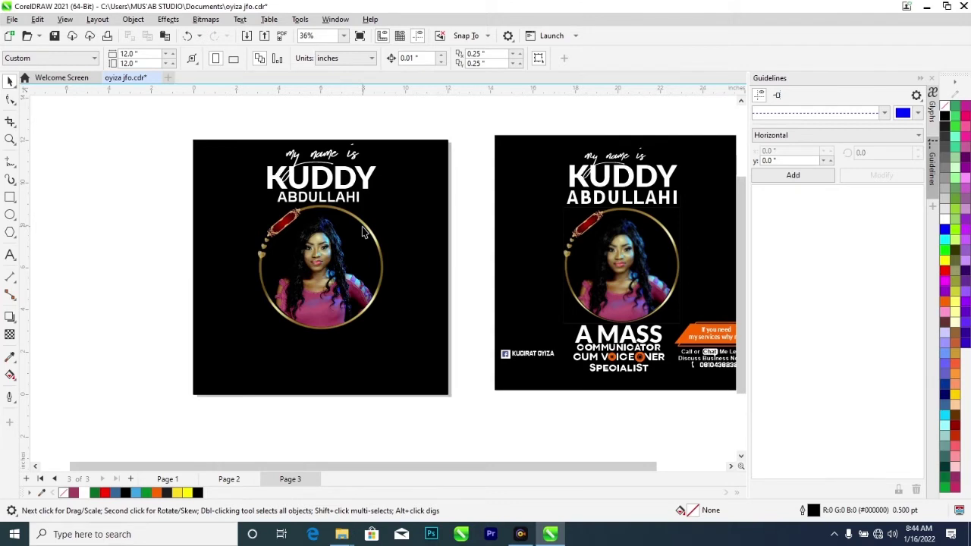
scroll(340, 261, down, 1)
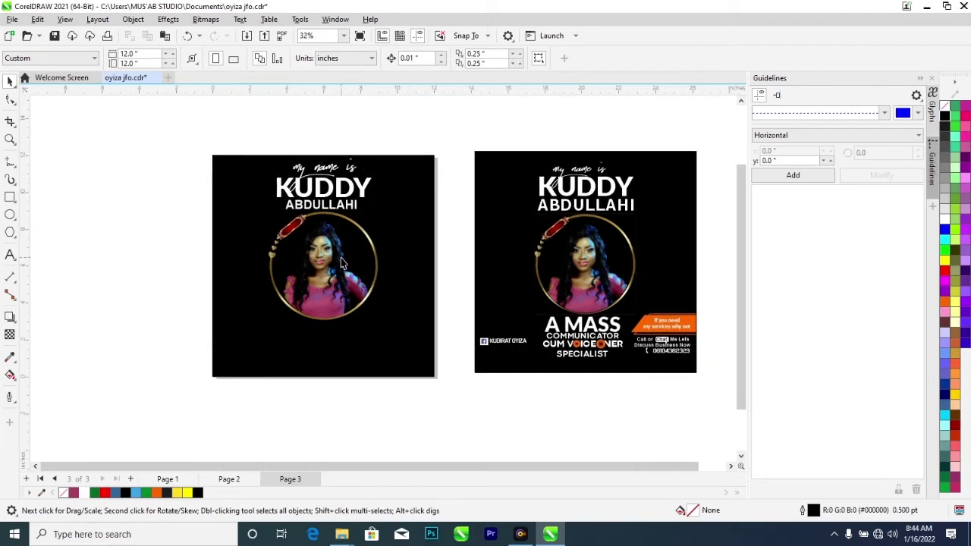
scroll(342, 258, up, 1)
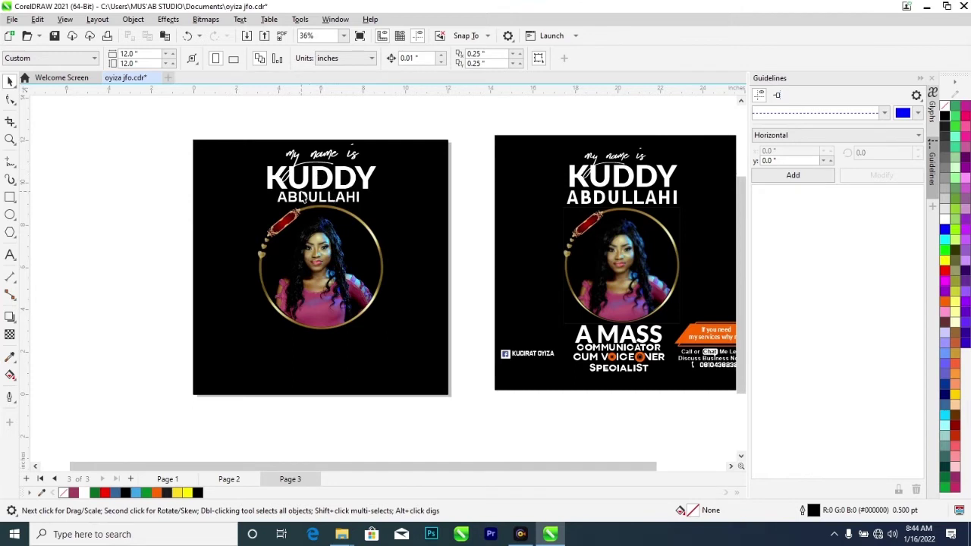
- Copy KUDDY below the photo and retype the copy as A MASS
click(308, 183)
click(306, 178)
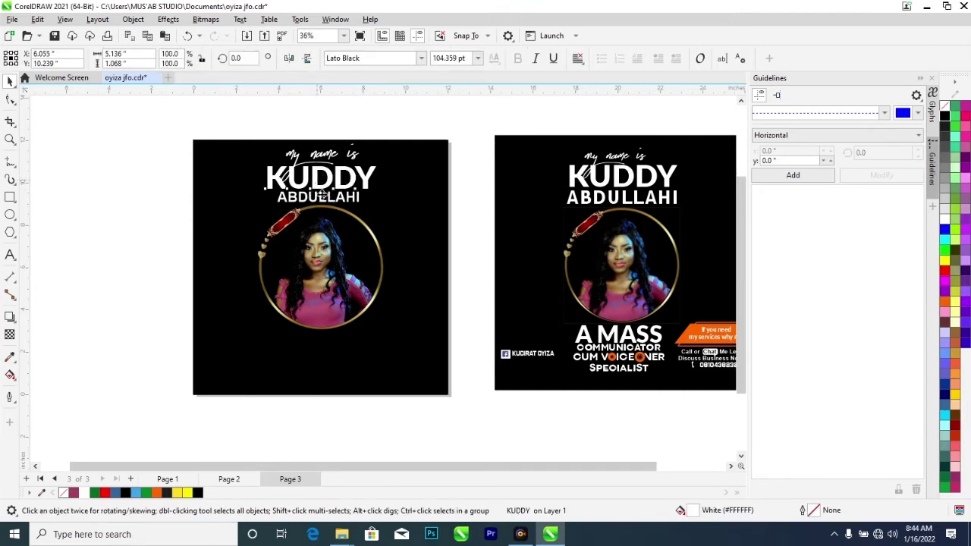
drag(306, 180, 324, 341)
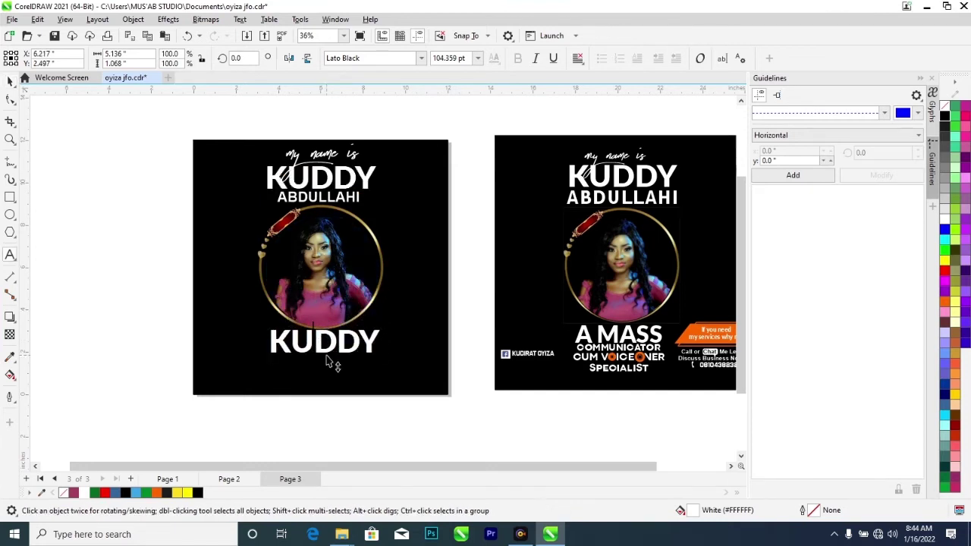
key(F8)
double_click(332, 361)
text(a)
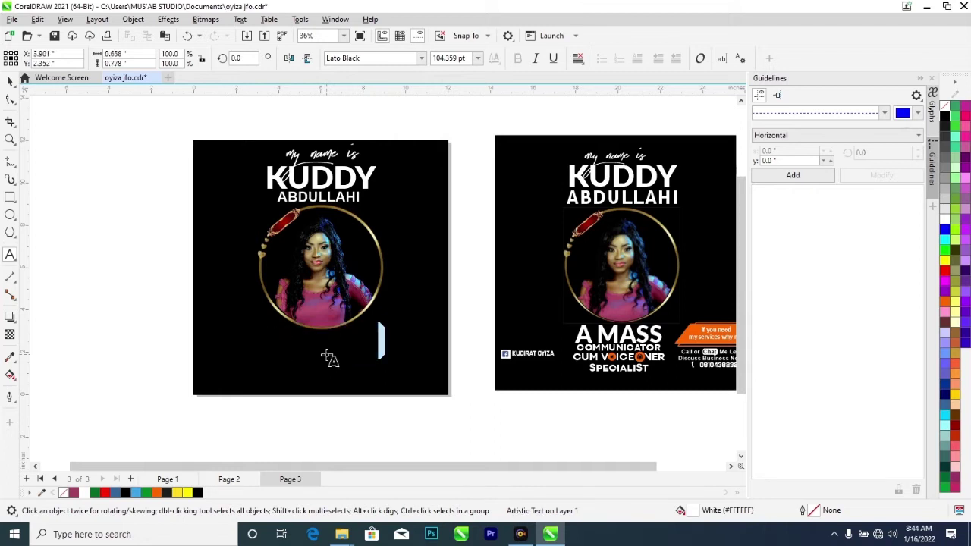
text( mass)
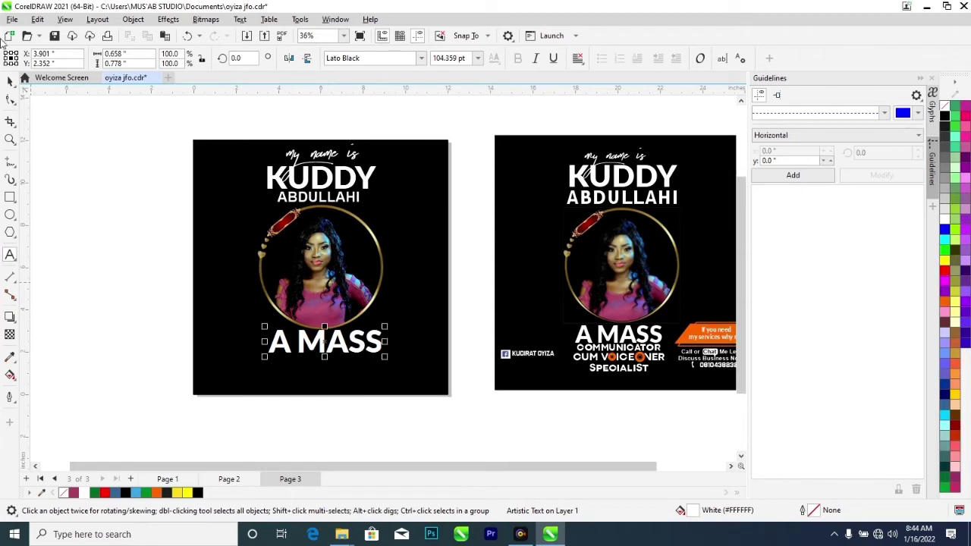
click(8, 82)
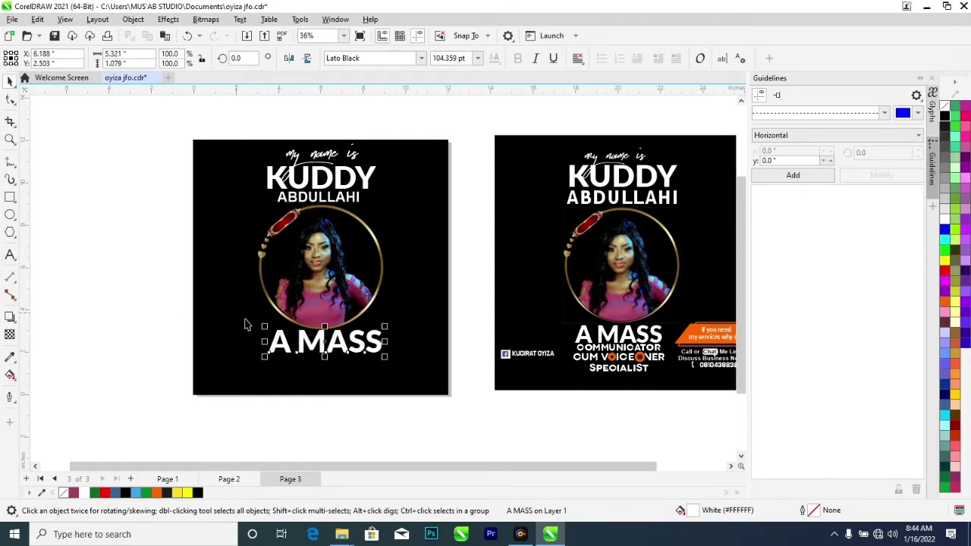
- Set A MASS to 72 pt and centre it beneath the photo
mouse_move(319, 345)
mouse_down()
mouse_move(317, 353)
mouse_move(319, 344)
mouse_up()
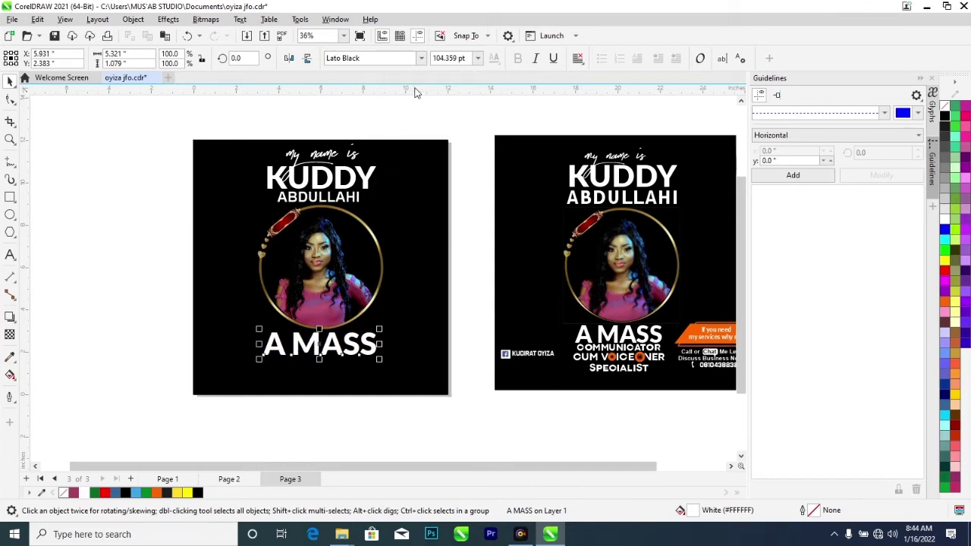
click(478, 59)
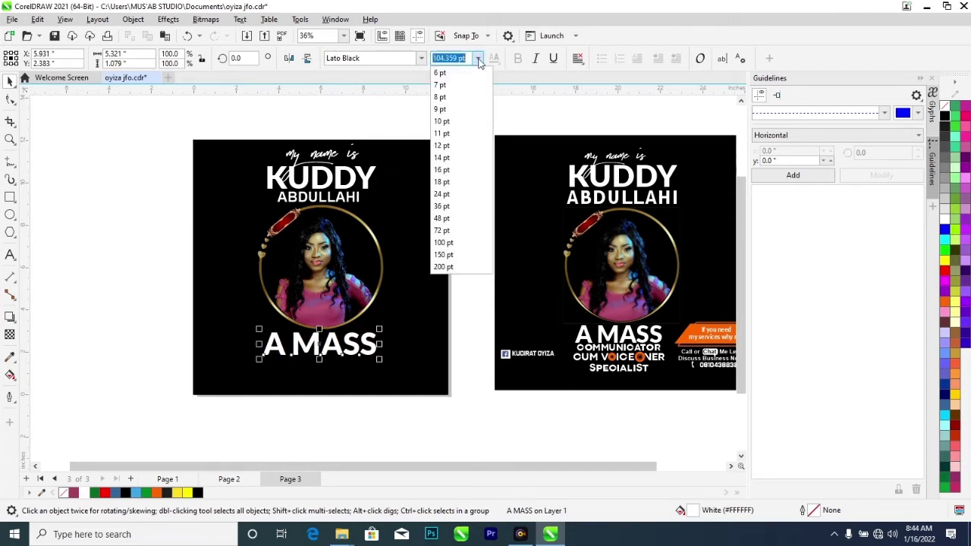
click(465, 233)
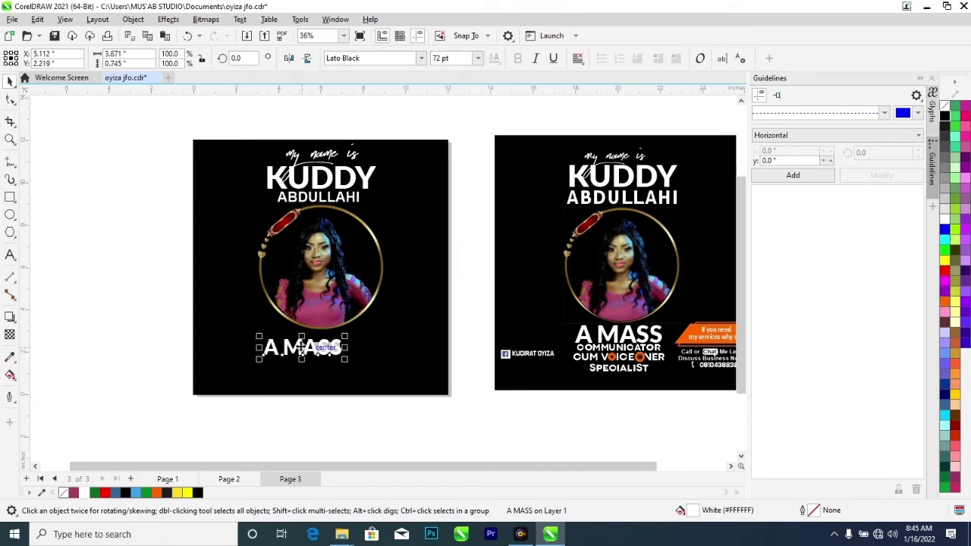
mouse_move(305, 347)
mouse_down()
mouse_move(333, 354)
mouse_move(320, 348)
mouse_up()
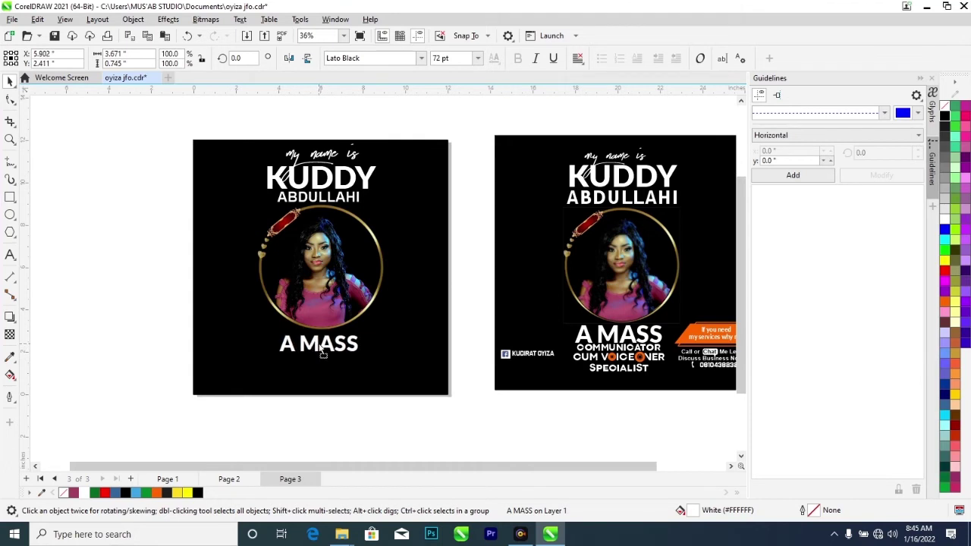
click(323, 351)
- Duplicate ABDULLAHI below A MASS, retype it as COMMUNICATOR and centre it
click(329, 199)
drag(329, 202, 332, 370)
double_click(332, 364)
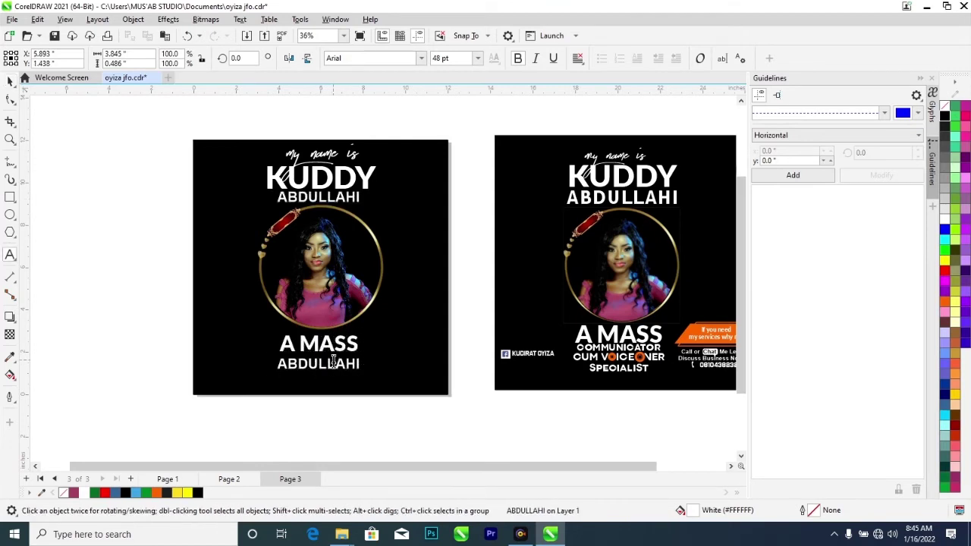
key(ctrl+a)
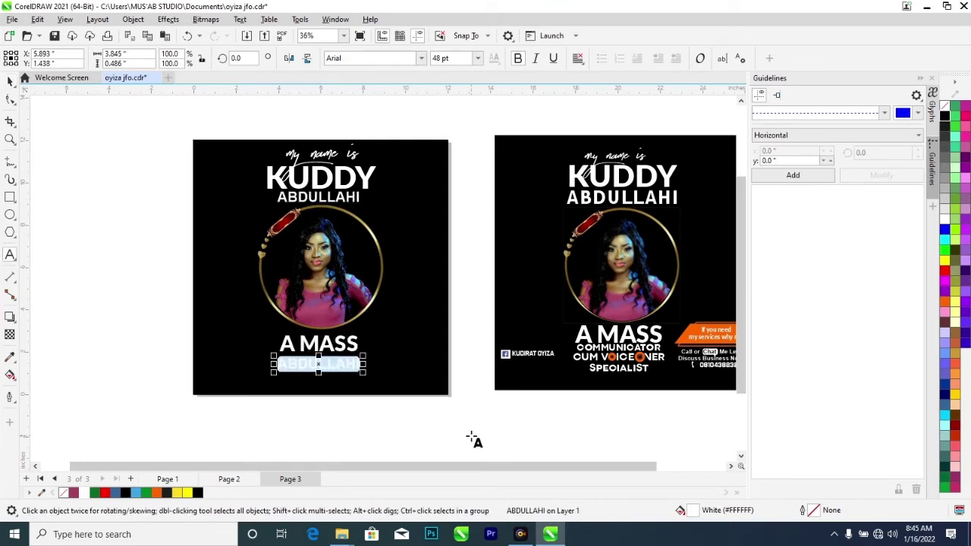
text(COM)
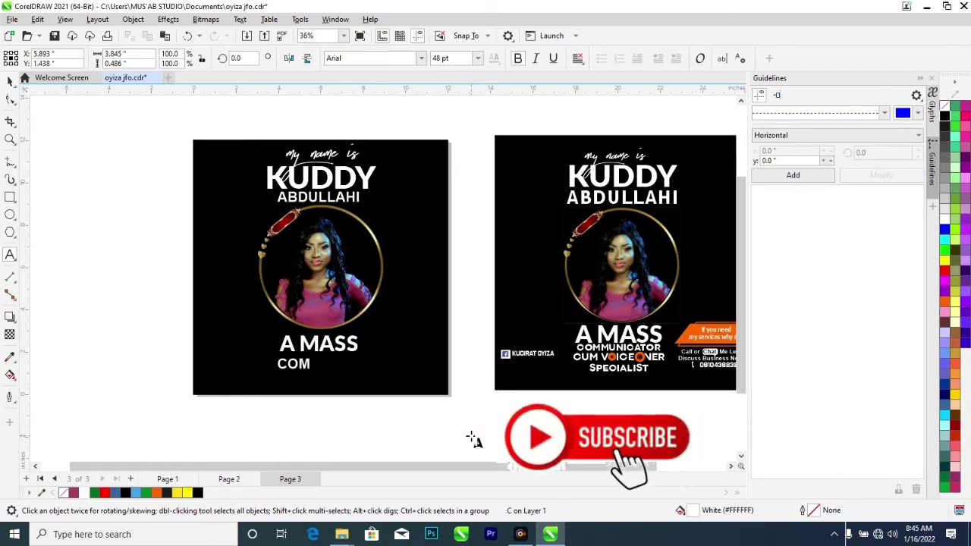
text(M)
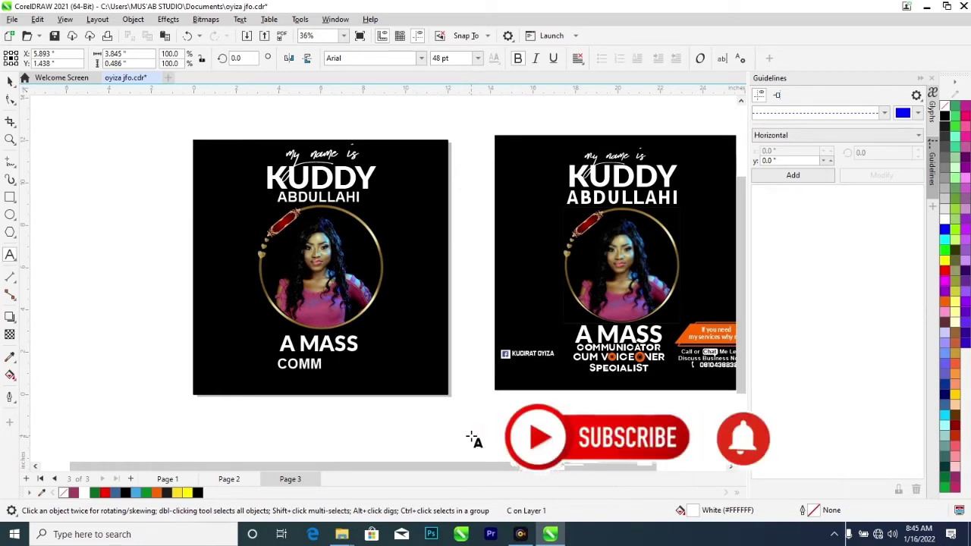
text(UNICATOR)
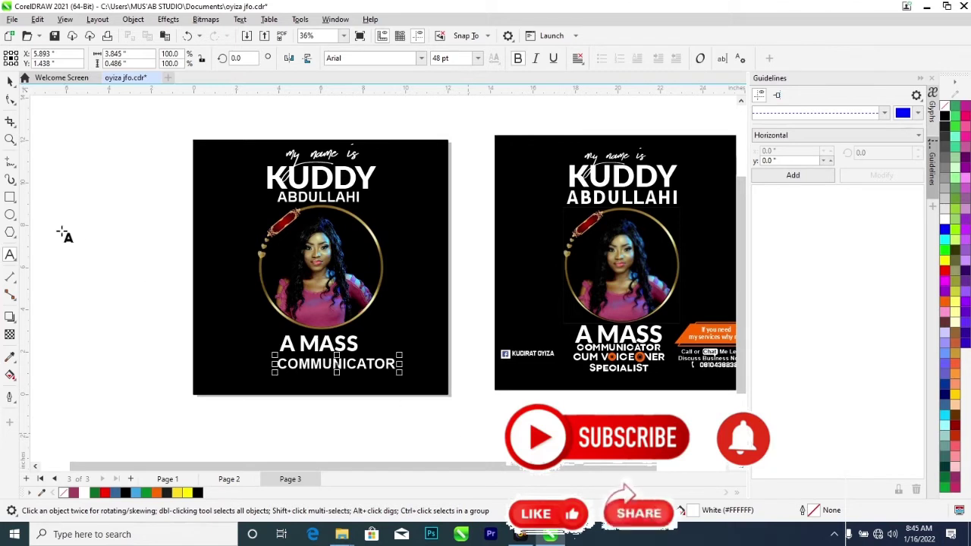
click(10, 81)
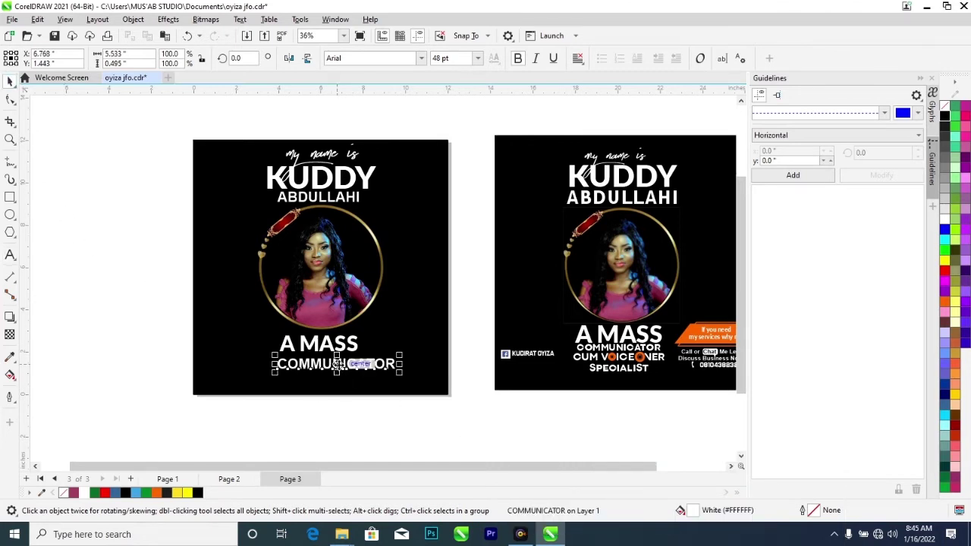
drag(333, 365, 327, 370)
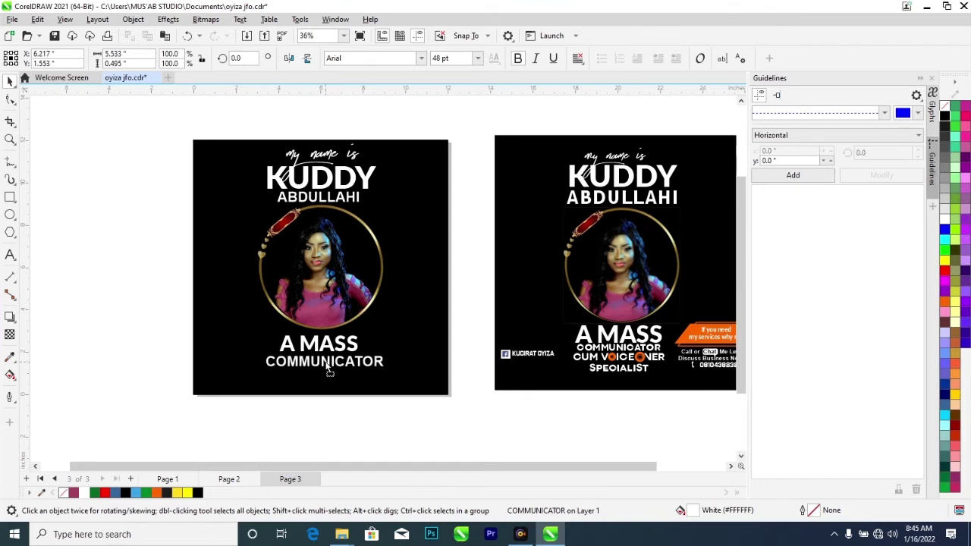
click(361, 58)
- Set COMMUNICATOR in the Codec Cold Trial ExtraBold font
text(Codec Cold)
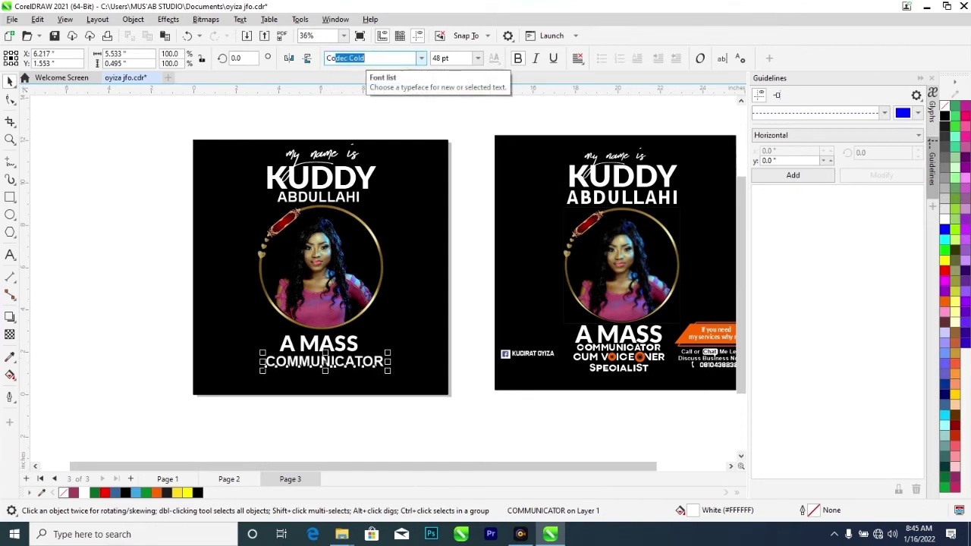
key(Return)
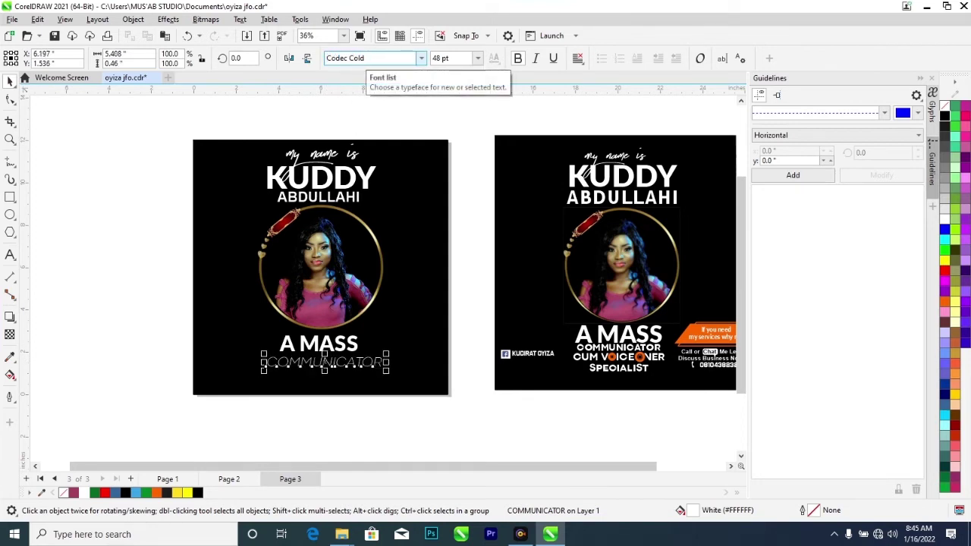
click(421, 58)
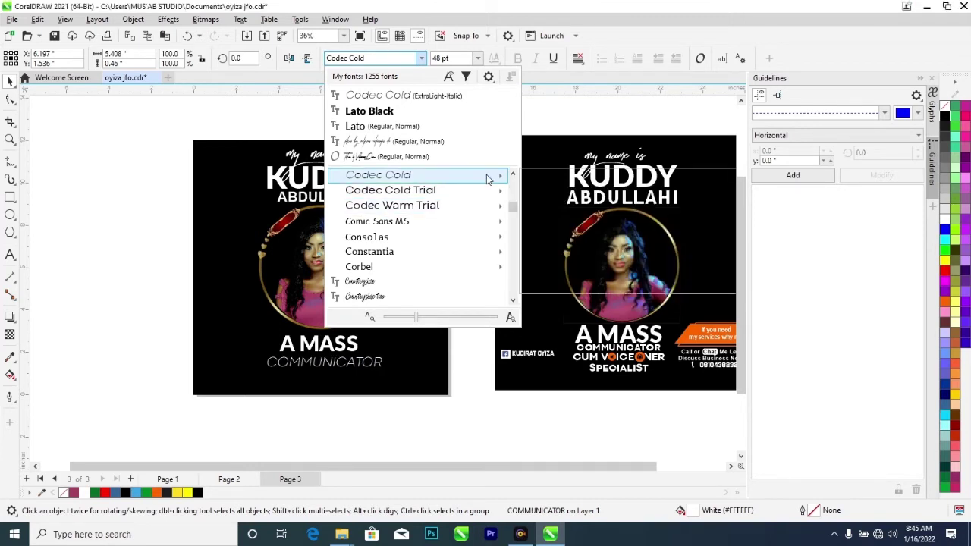
mouse_move(489, 177)
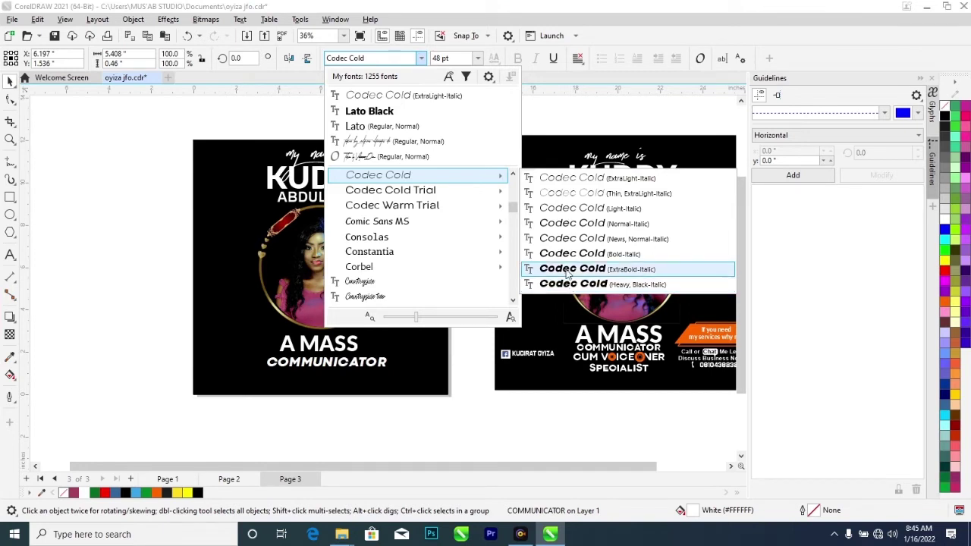
mouse_move(470, 194)
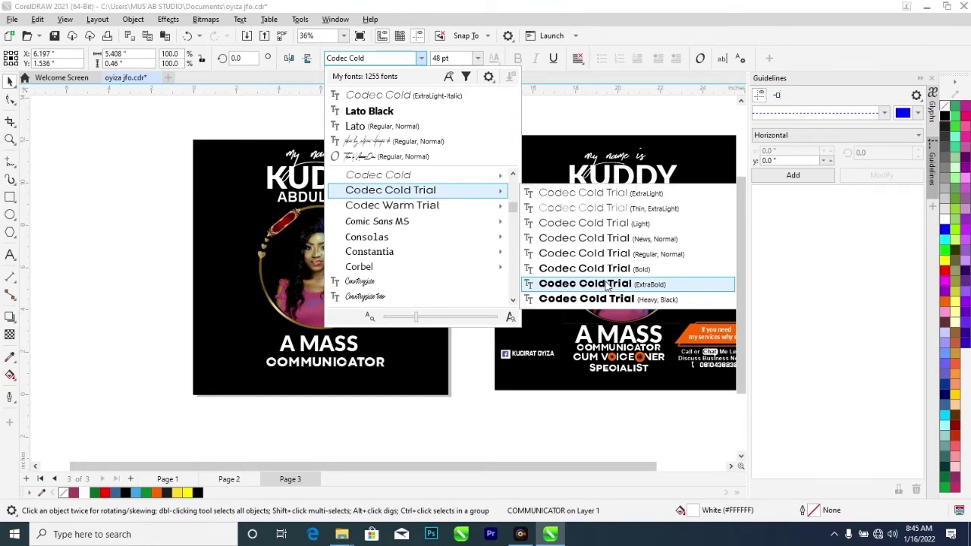
click(605, 283)
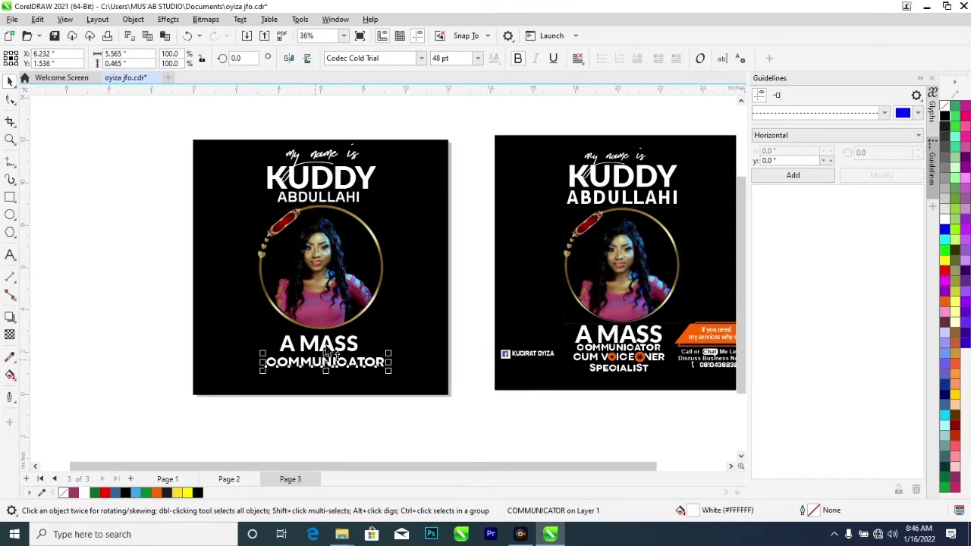
- Reduce COMMUNICATOR to 36 pt and move it up under A MASS
click(478, 59)
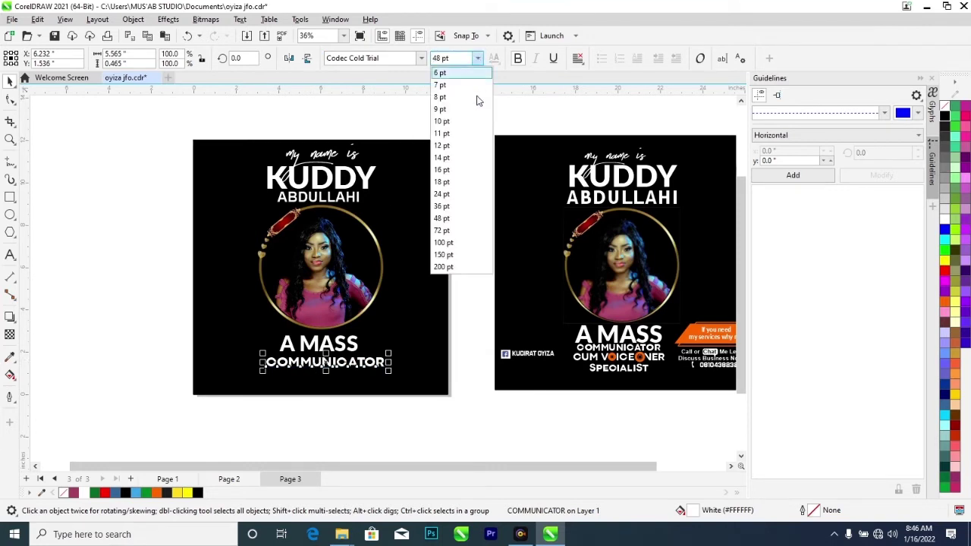
click(458, 206)
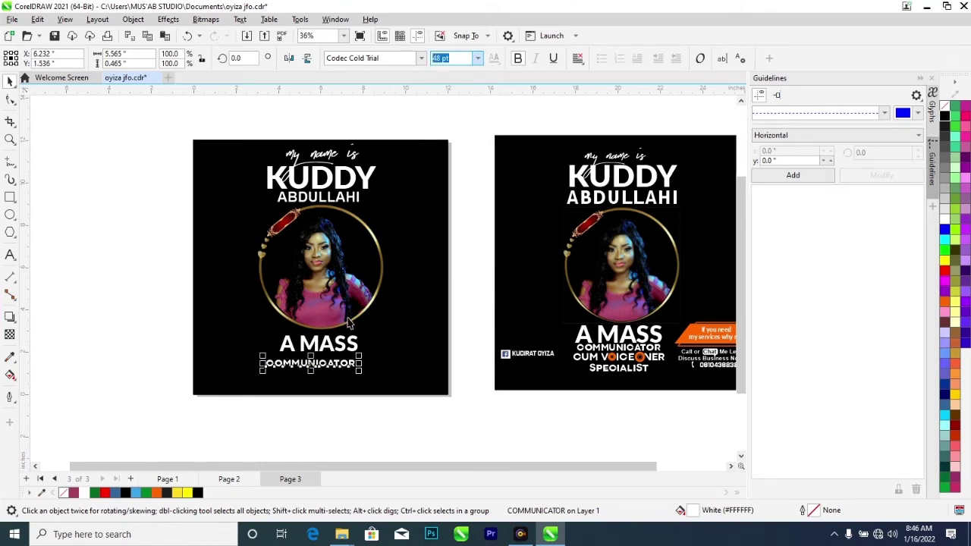
drag(304, 362, 372, 332)
click(340, 347)
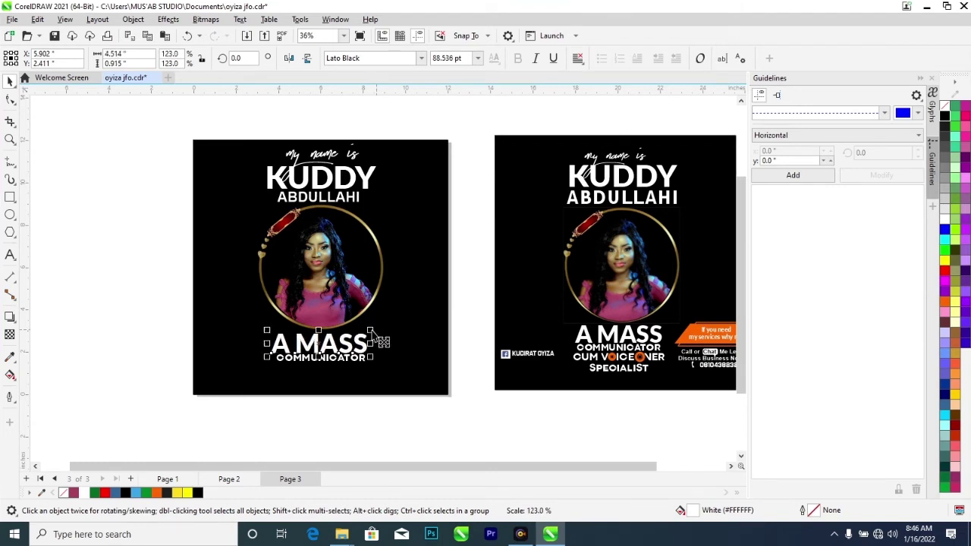
- Nudge A MASS slightly right and COMMUNICATOR slightly left
click(150, 281)
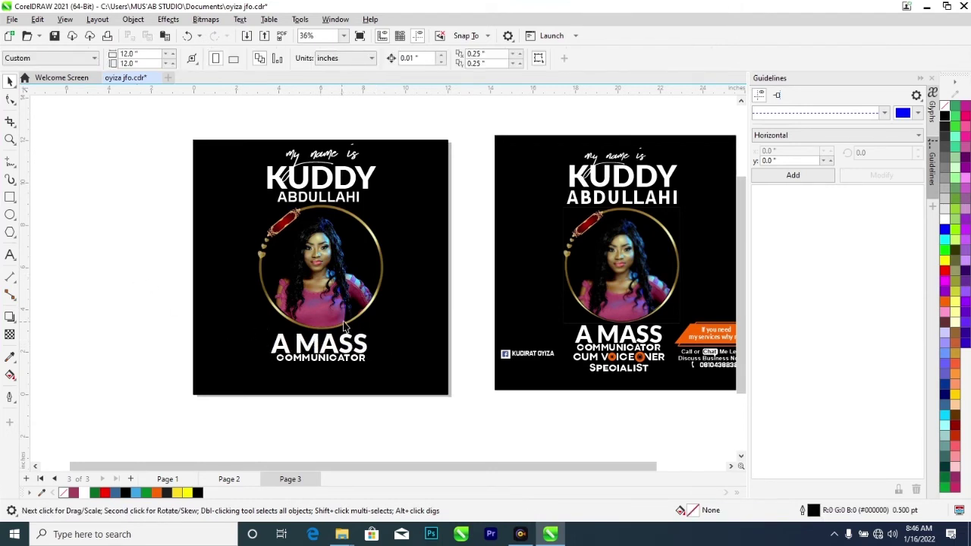
click(337, 347)
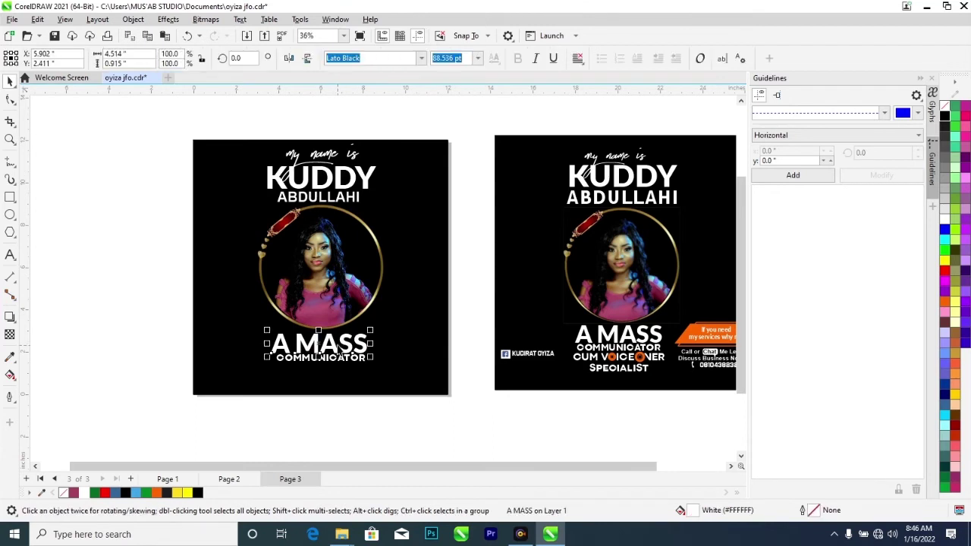
drag(343, 345, 345, 345)
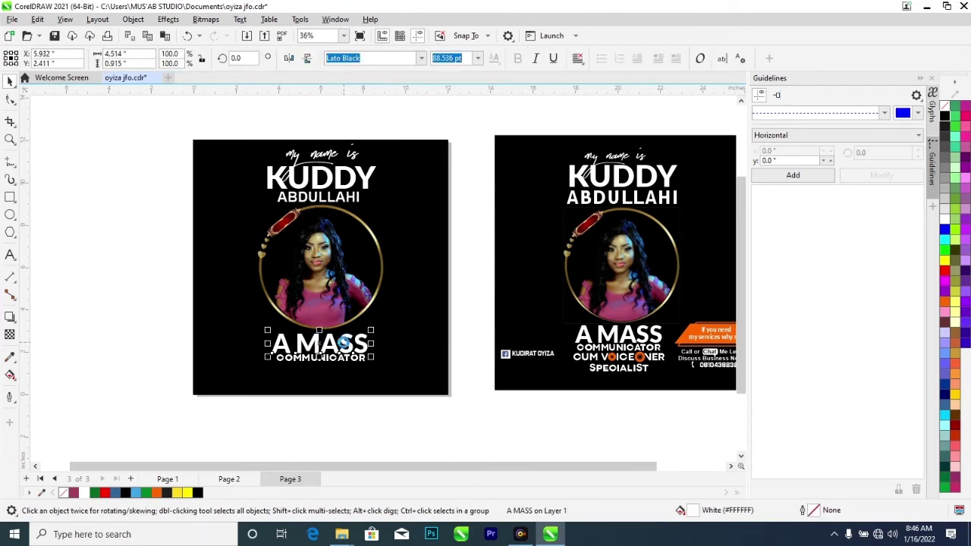
click(96, 298)
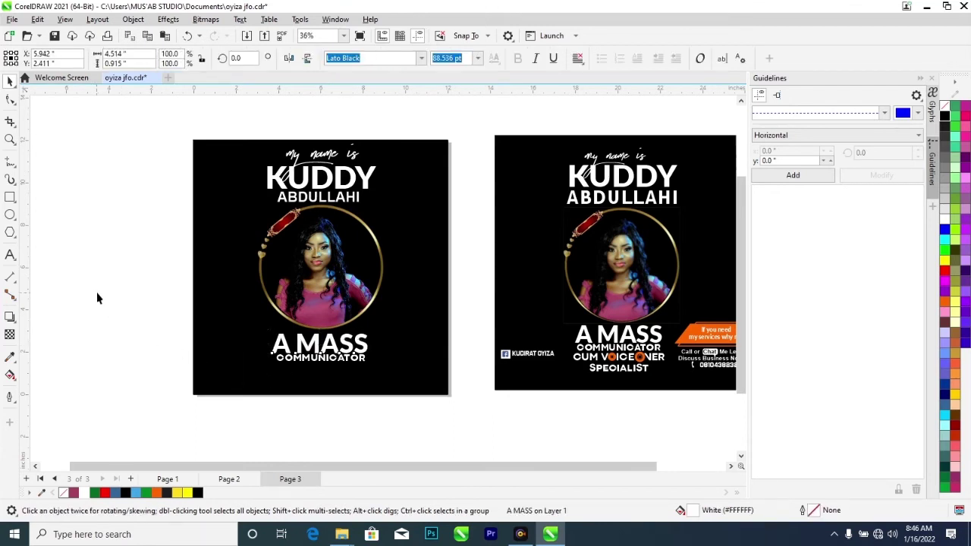
click(317, 366)
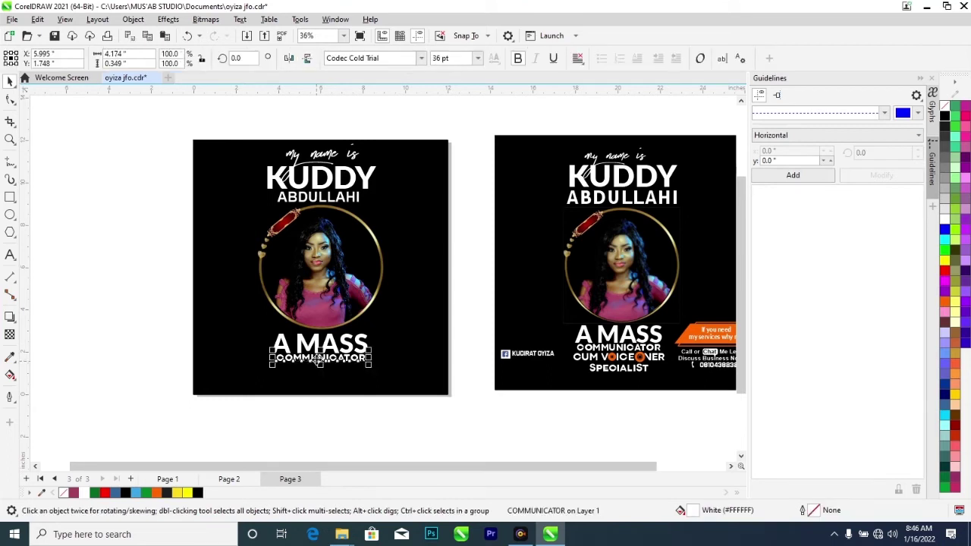
drag(319, 361, 317, 362)
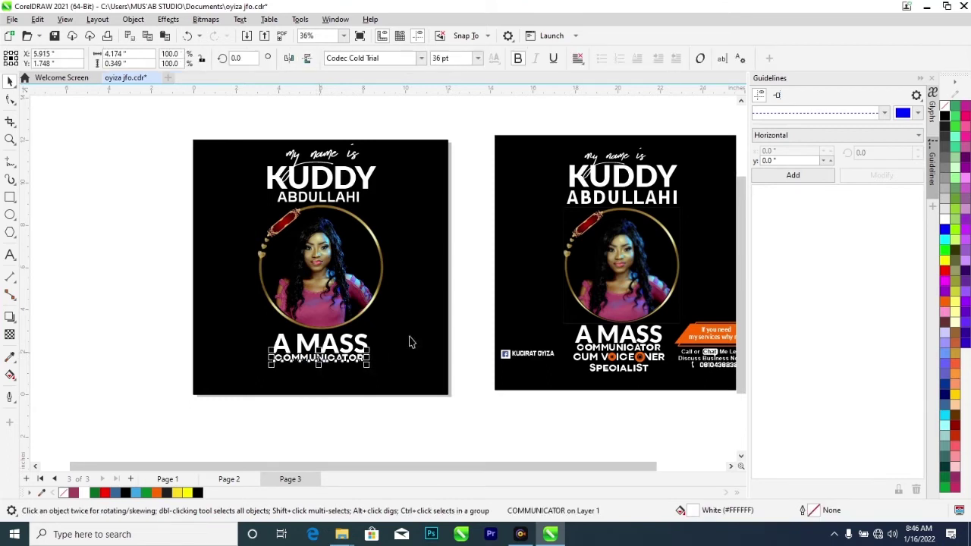
- Copy COMMUNICATOR one line lower and retype it as CUM VOICE OVER
scroll(740, 273, down, 1)
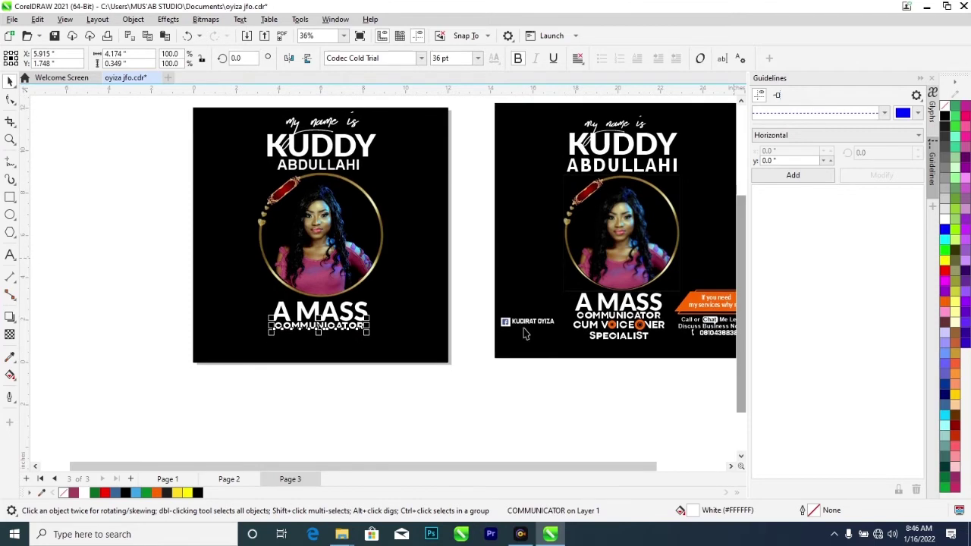
scroll(357, 374, up, 1)
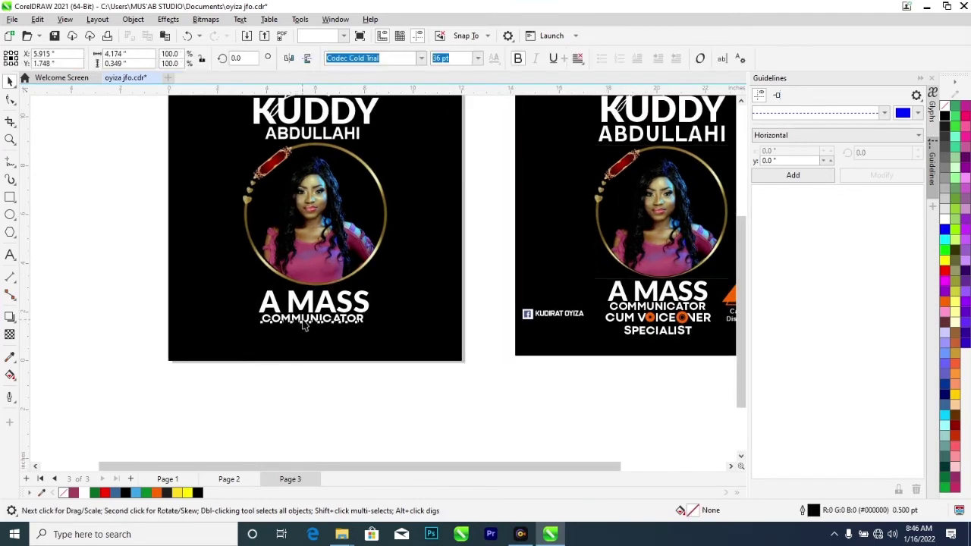
drag(313, 323, 316, 340)
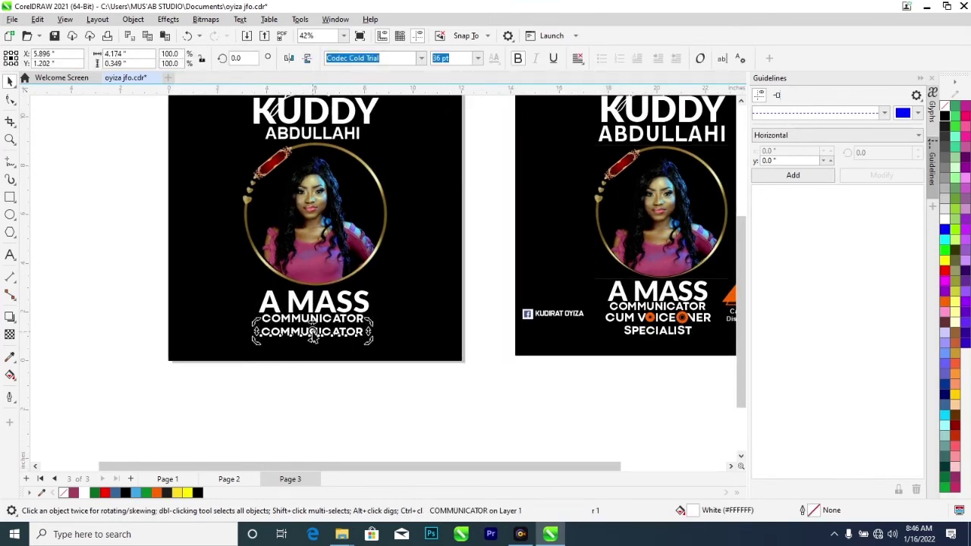
double_click(306, 333)
key(ctrl+a)
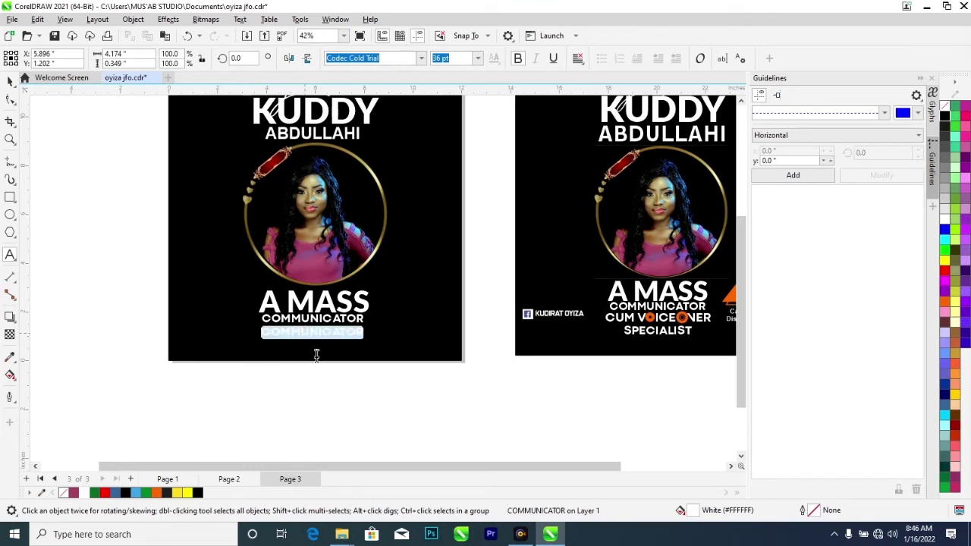
text(CUM V)
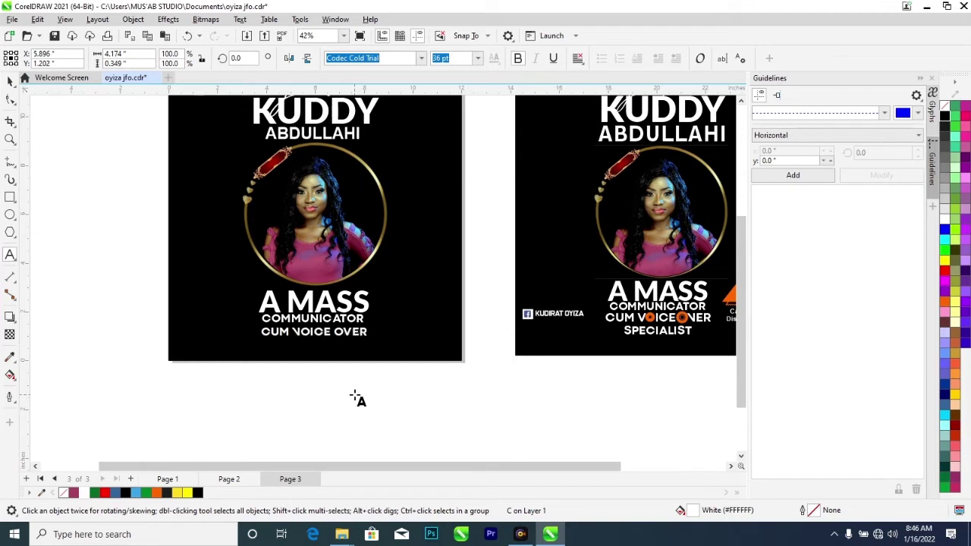
key(Escape)
click(311, 332)
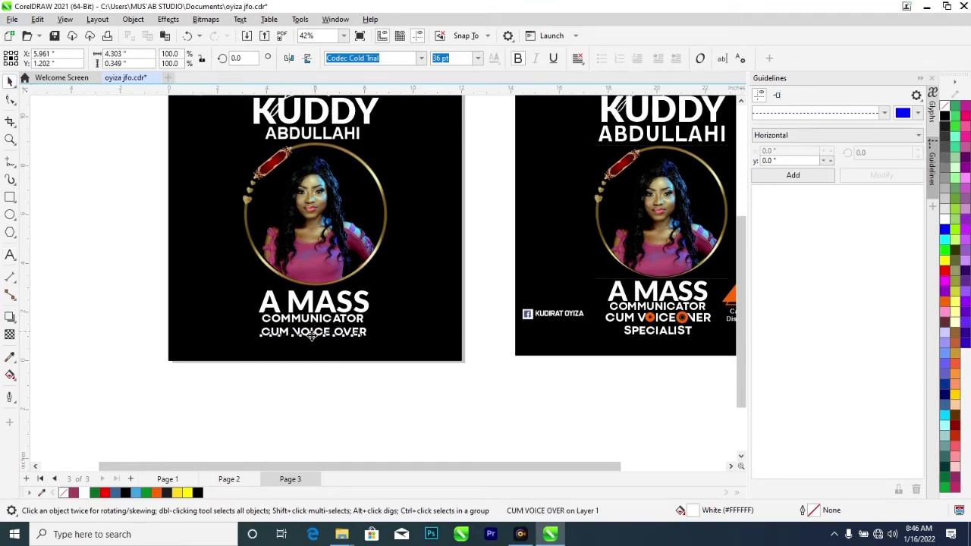
drag(311, 336, 314, 340)
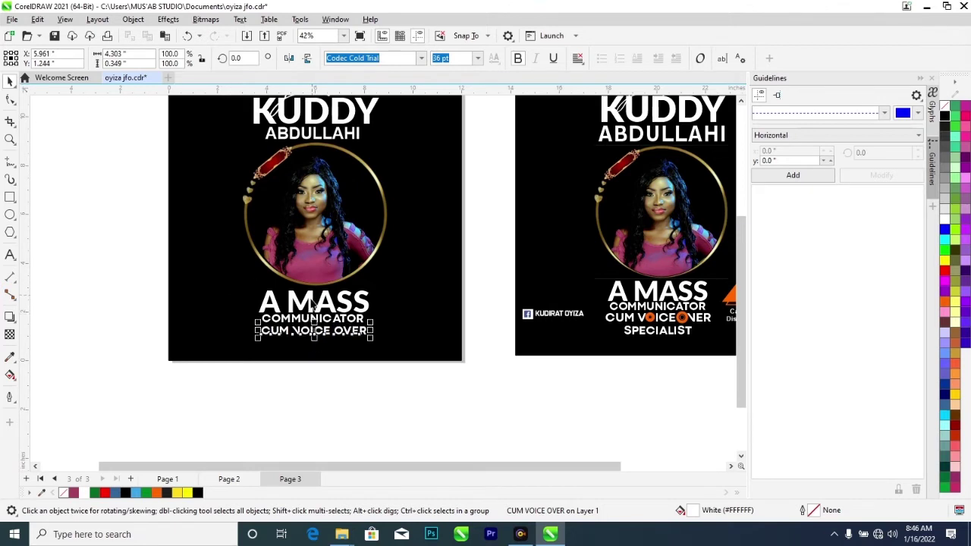
- Copy ABDULLAHI below, retype it as SPECIALIST at 36 pt and centre it
drag(316, 137, 325, 350)
double_click(320, 343)
double_click(320, 343)
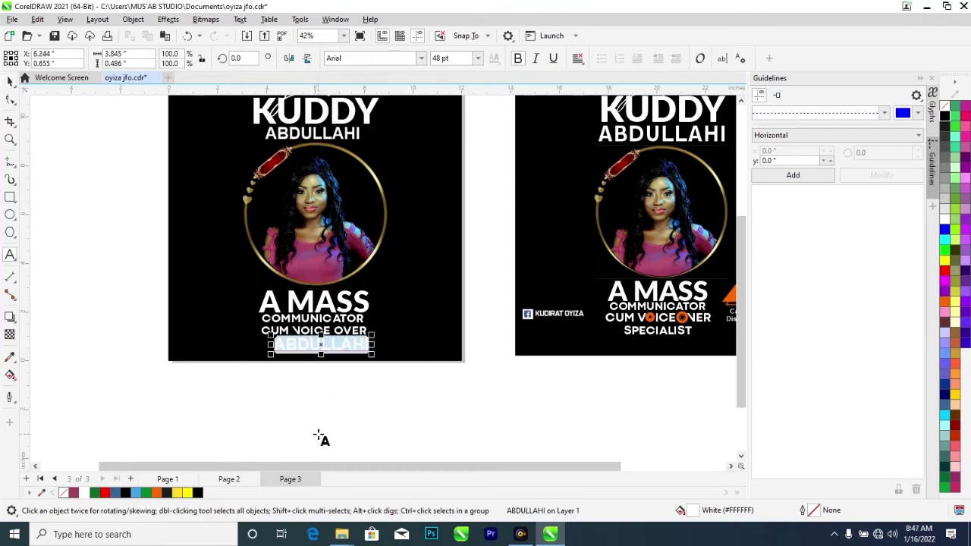
text(SPECIALIST)
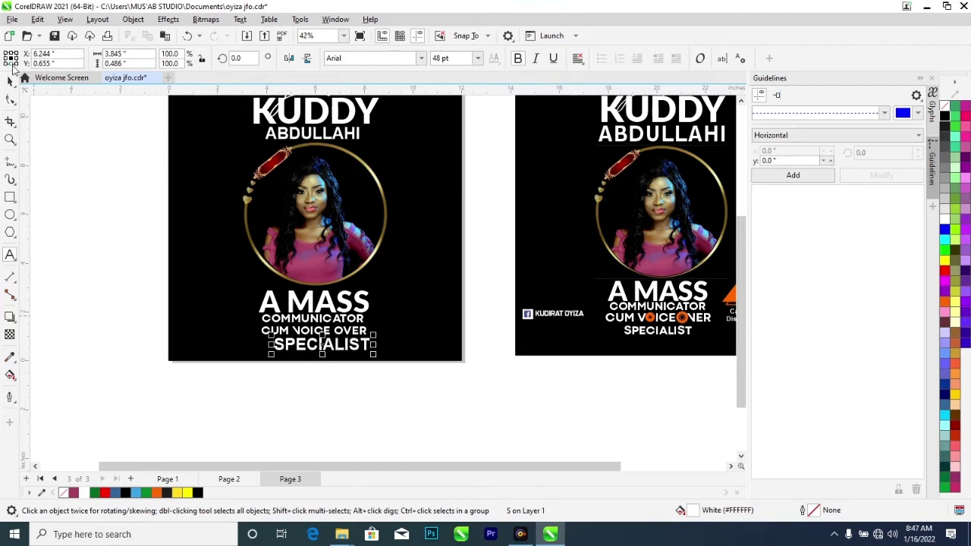
click(11, 80)
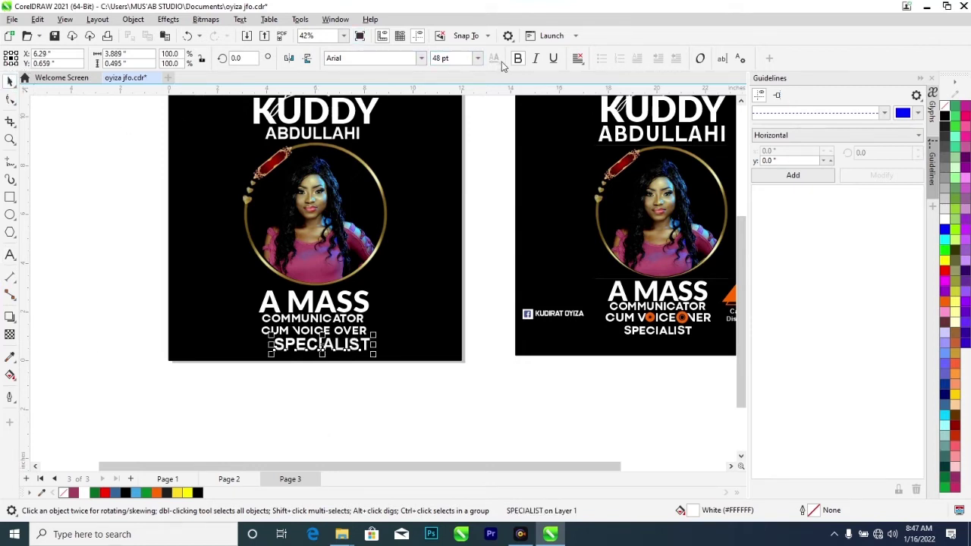
click(477, 58)
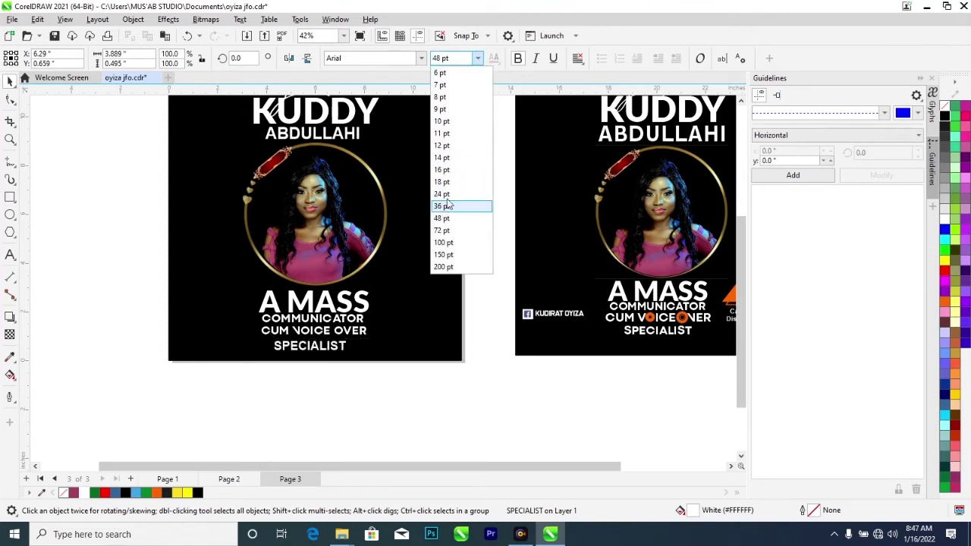
click(284, 383)
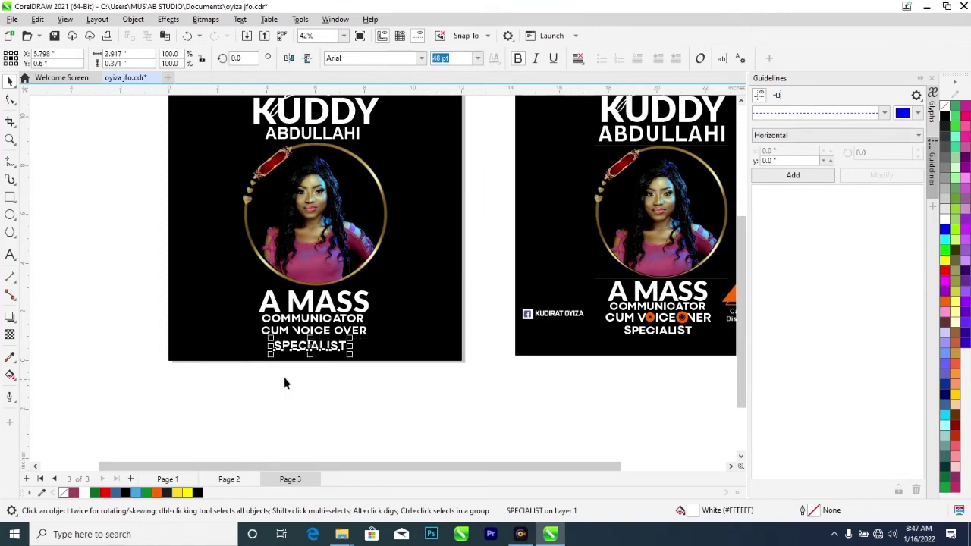
drag(314, 347, 317, 350)
click(129, 234)
scroll(269, 320, down, 1)
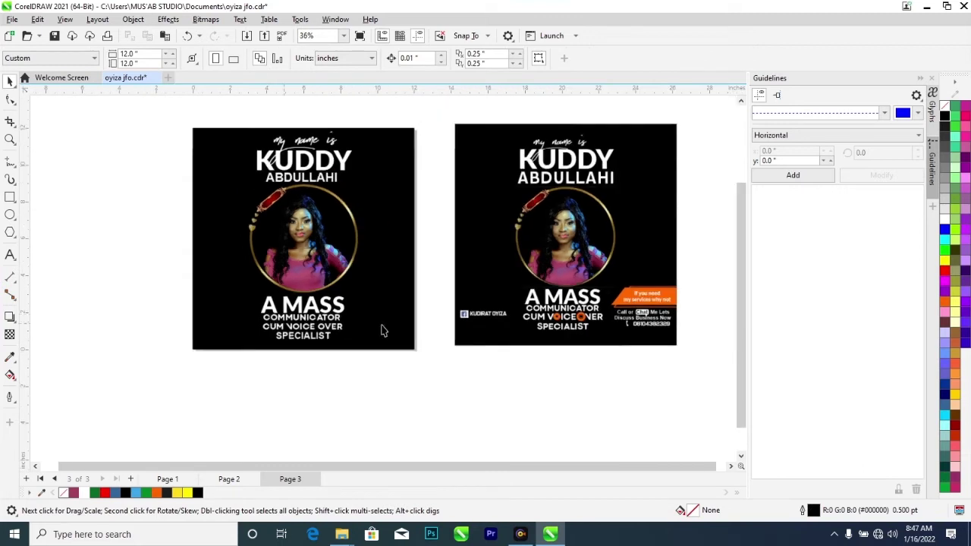
scroll(742, 295, up, 1)
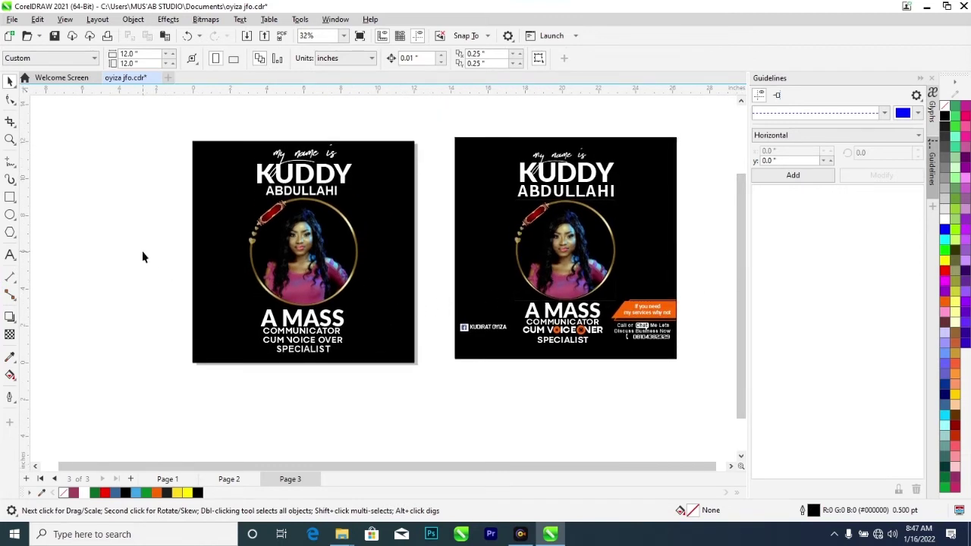
scroll(273, 345, up, 2)
scroll(402, 337, down, 1)
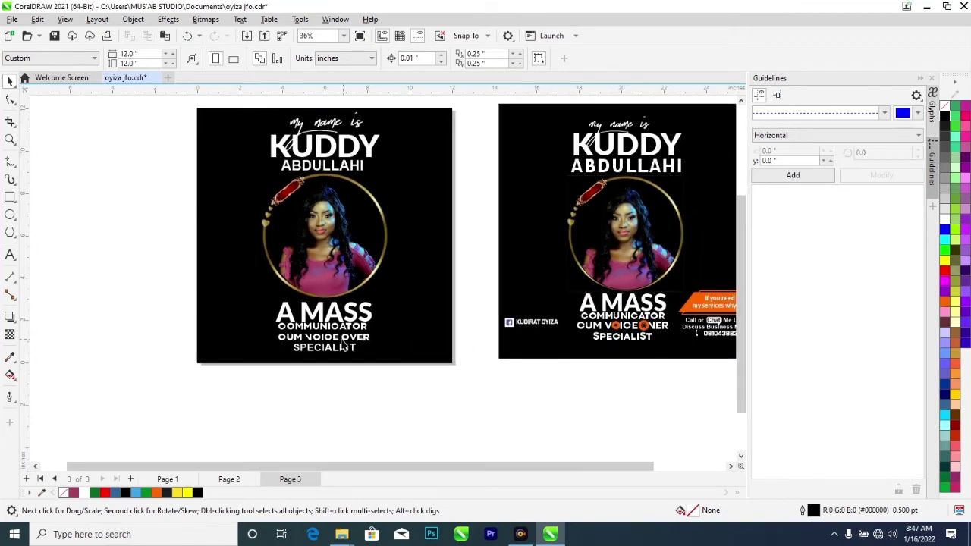
scroll(318, 343, up, 5)
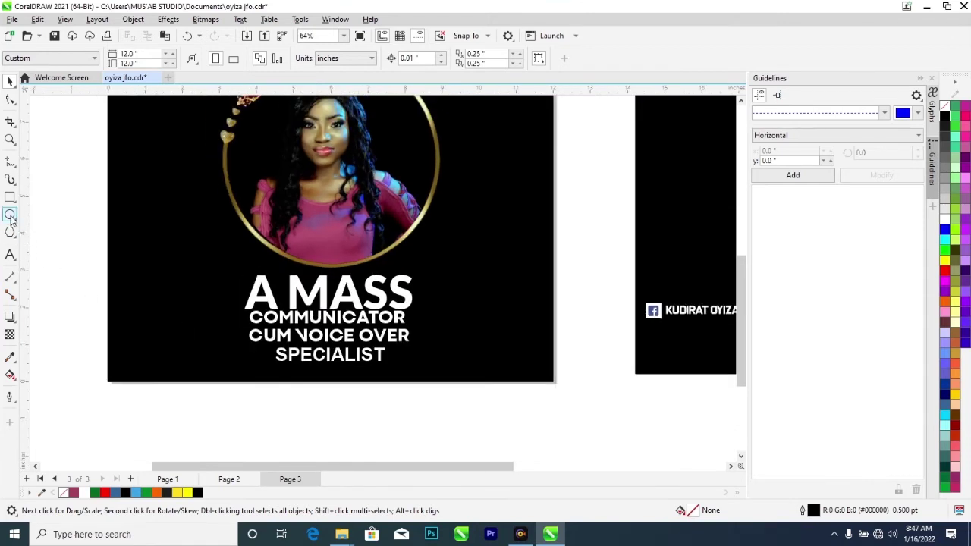
- Draw a small circle left of the flyer, fill it orange and enlarge it to about 158%
drag(71, 298, 78, 305)
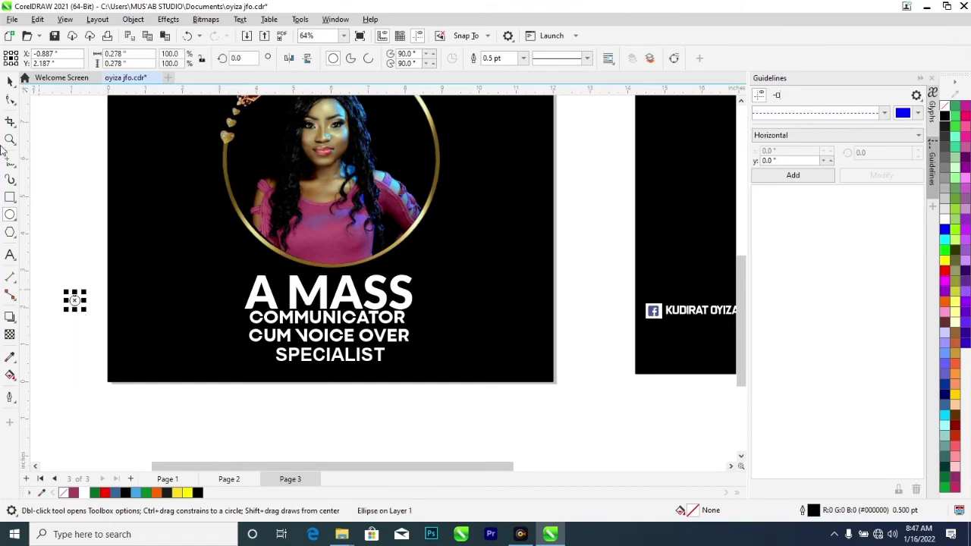
click(9, 81)
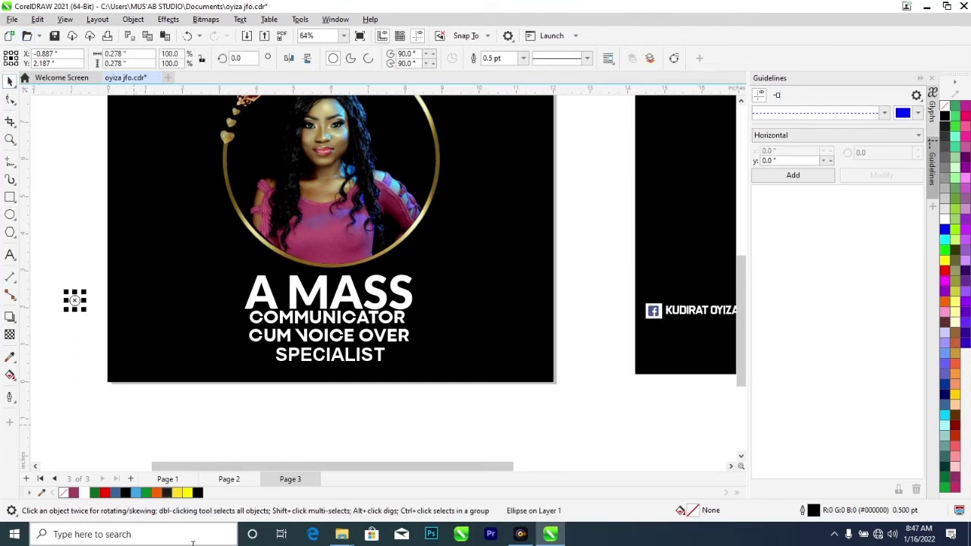
click(157, 494)
scroll(372, 381, down, 2)
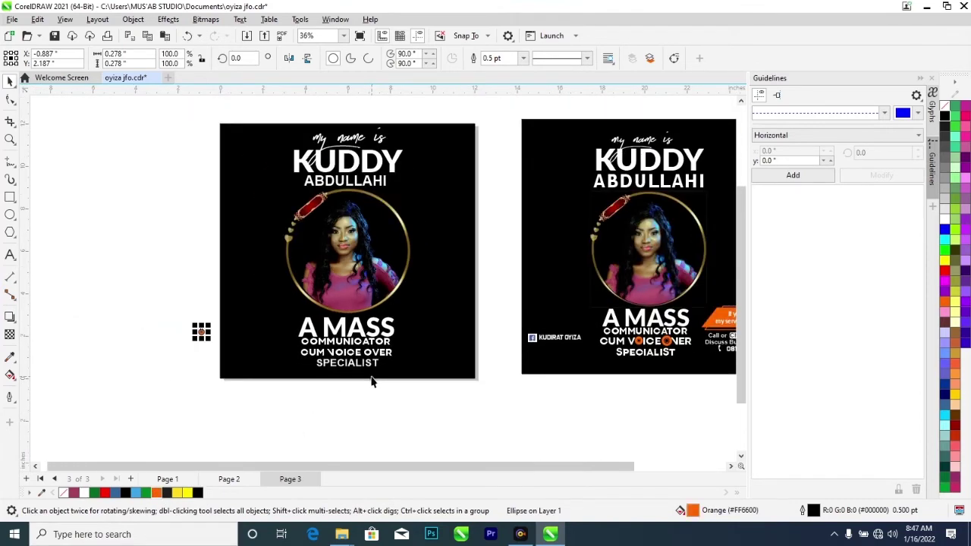
scroll(372, 381, up, 1)
scroll(179, 327, up, 2)
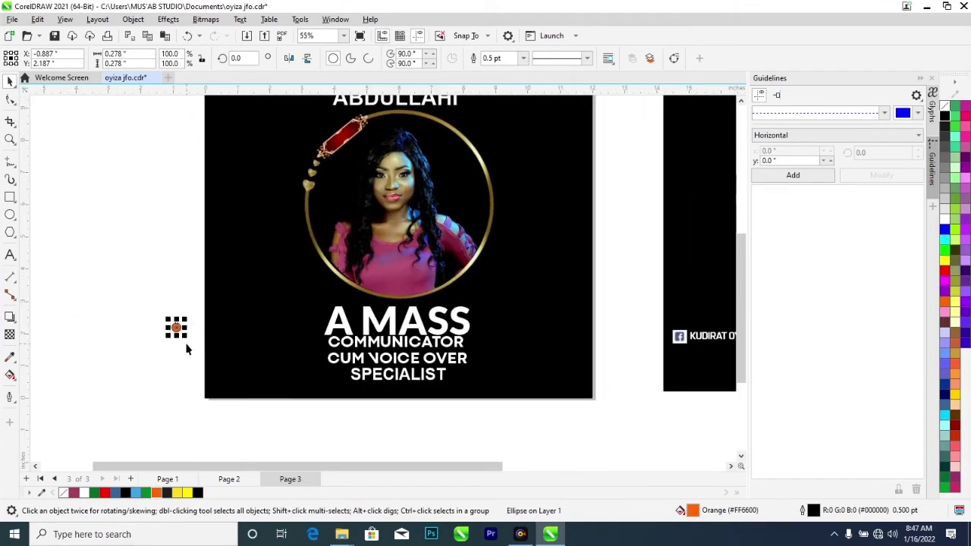
drag(185, 338, 190, 343)
- Set the circle's outline colour to orange
scroll(189, 345, up, 1)
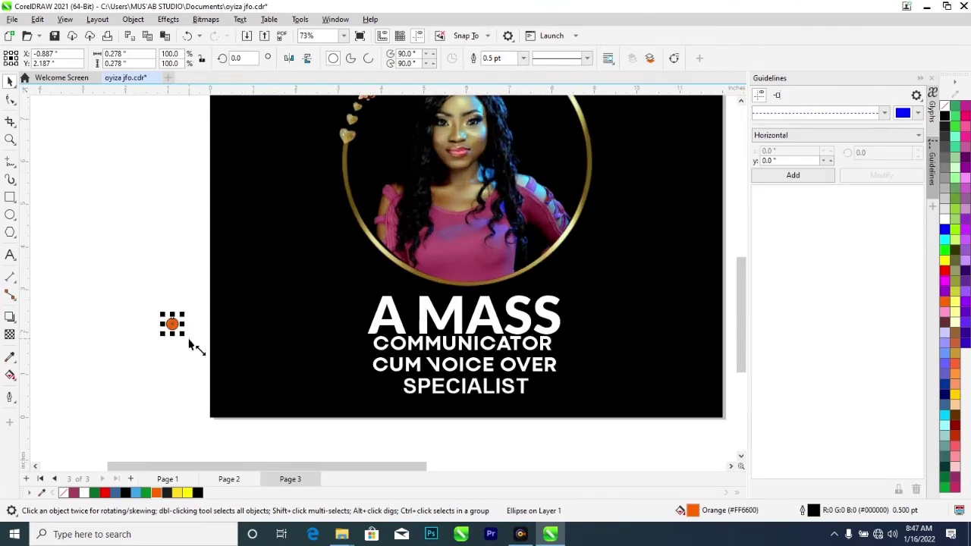
scroll(190, 347, down, 3)
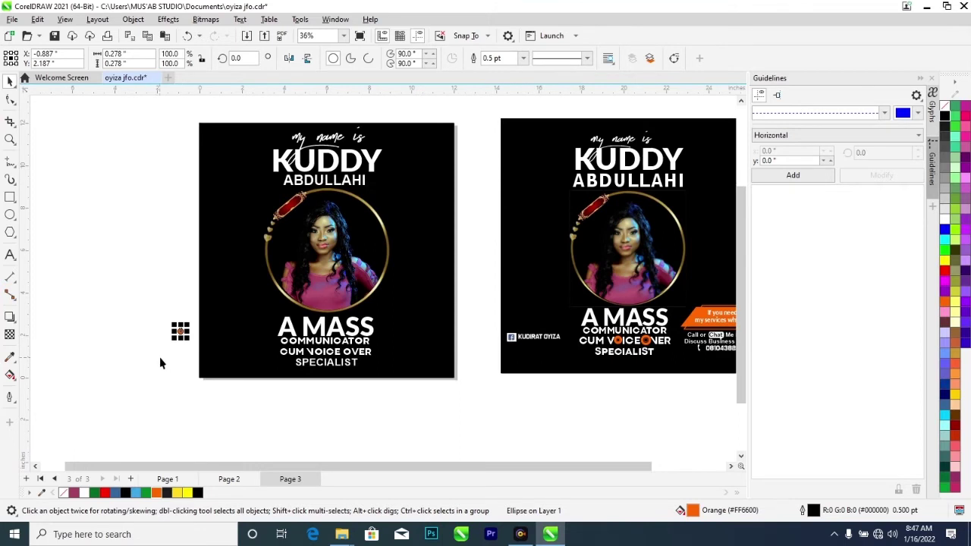
scroll(173, 359, up, 1)
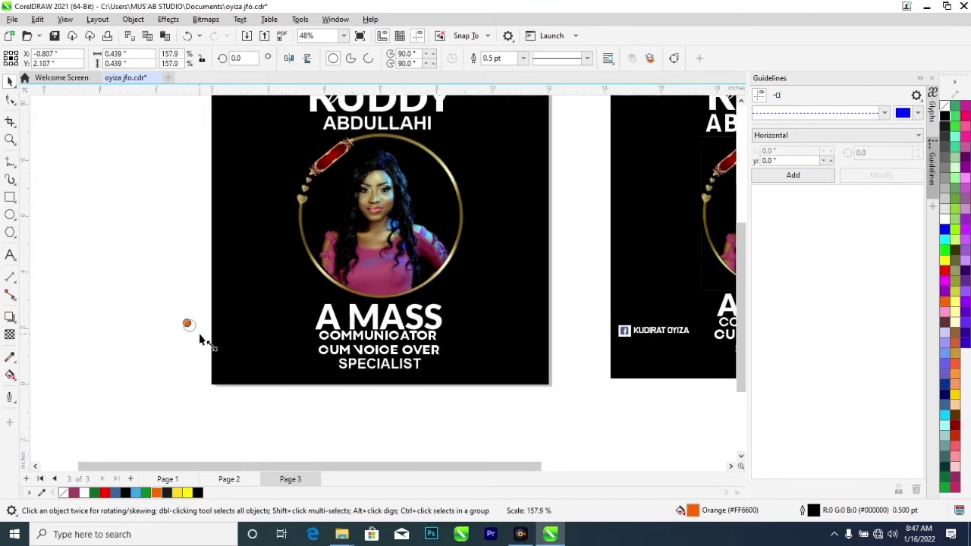
scroll(201, 341, up, 1)
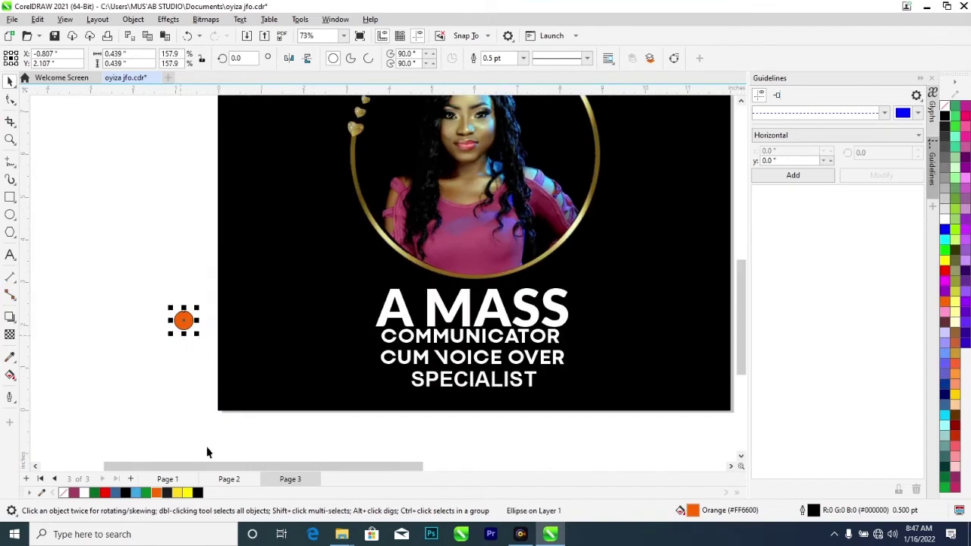
right_click(150, 492)
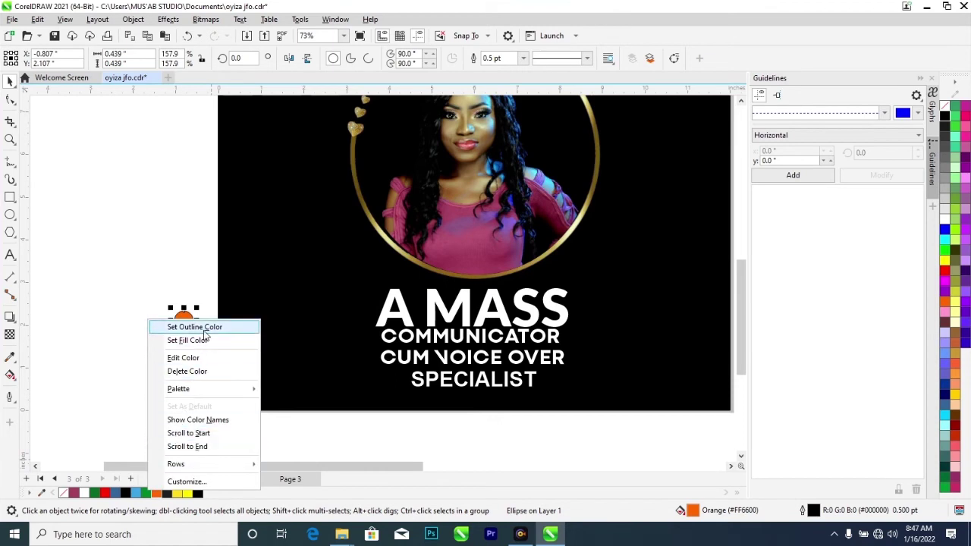
click(185, 327)
scroll(181, 336, up, 1)
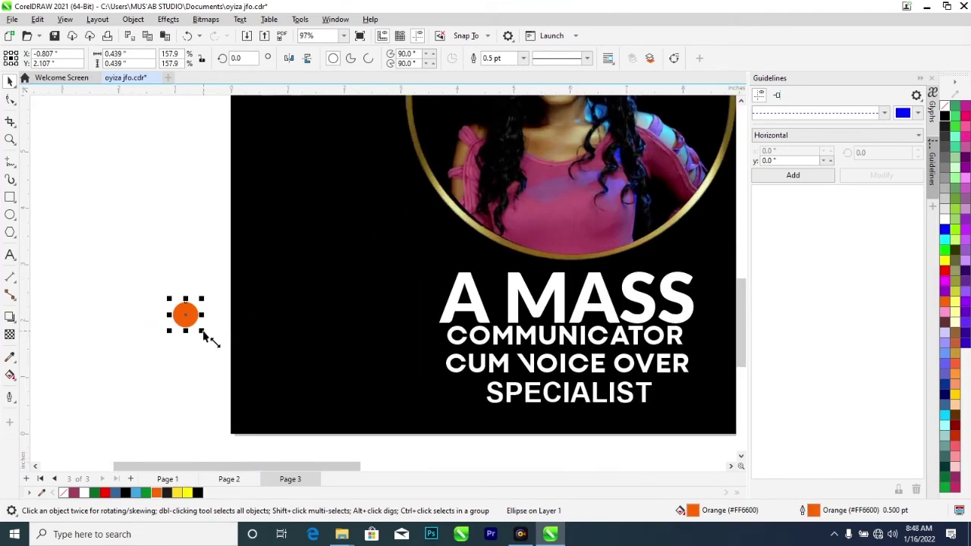
- Shrink the orange circle to about 82% and remove the outer circle's fill
drag(203, 332, 201, 330)
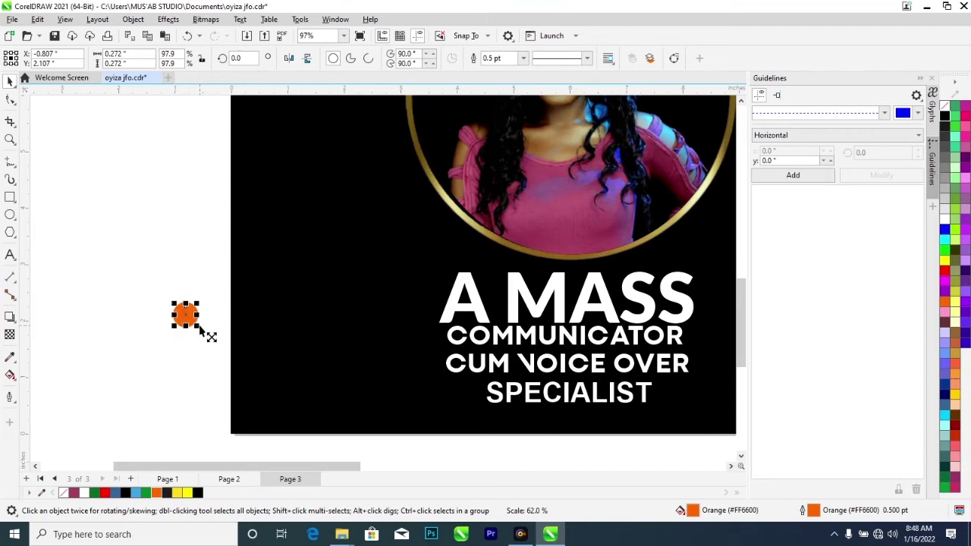
click(134, 310)
click(194, 321)
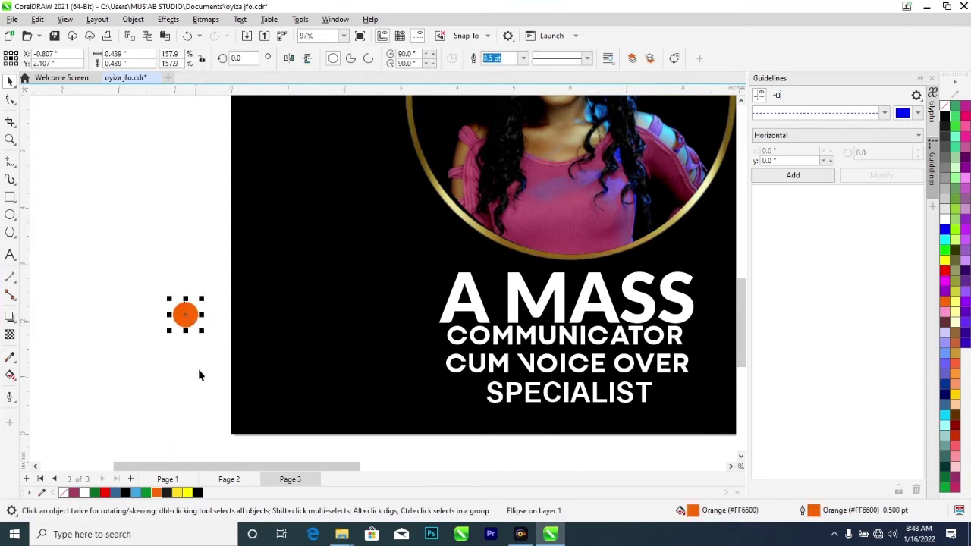
click(65, 493)
click(107, 366)
click(190, 321)
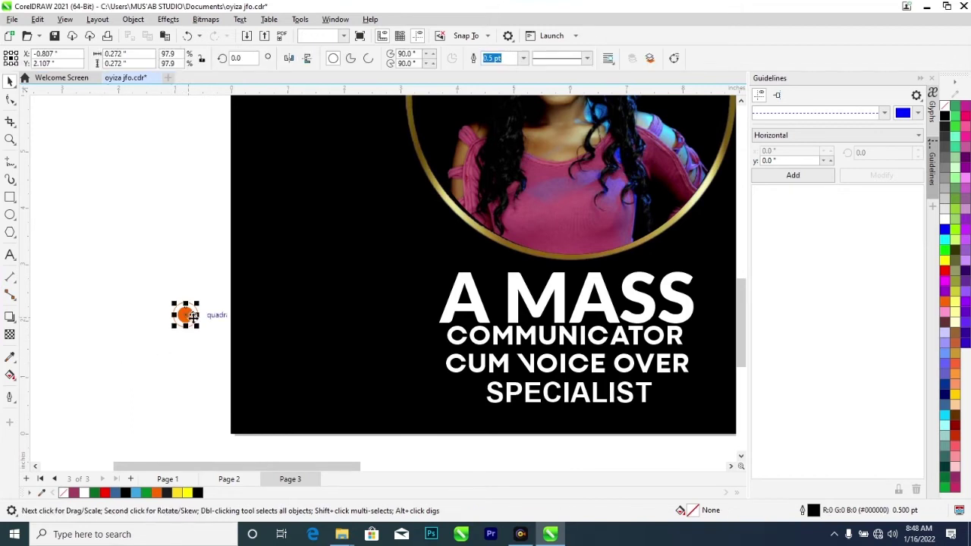
scroll(199, 327, down, 1)
click(167, 348)
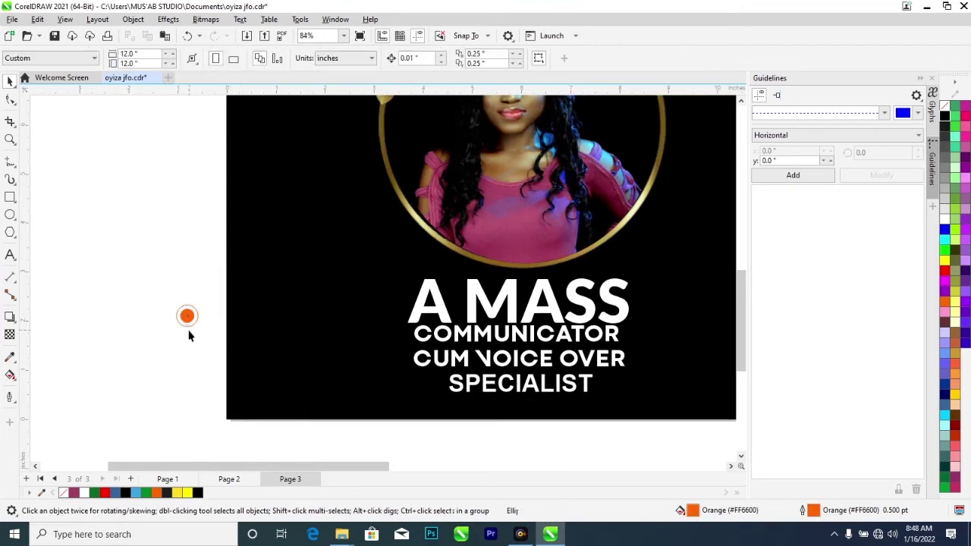
- Give the unfilled ring a 4 pt outline
click(194, 323)
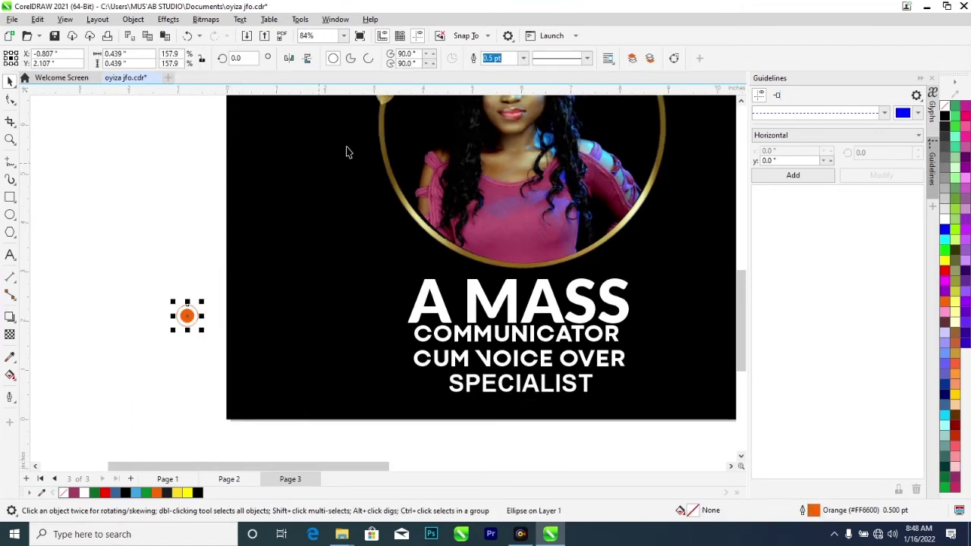
click(502, 62)
click(522, 60)
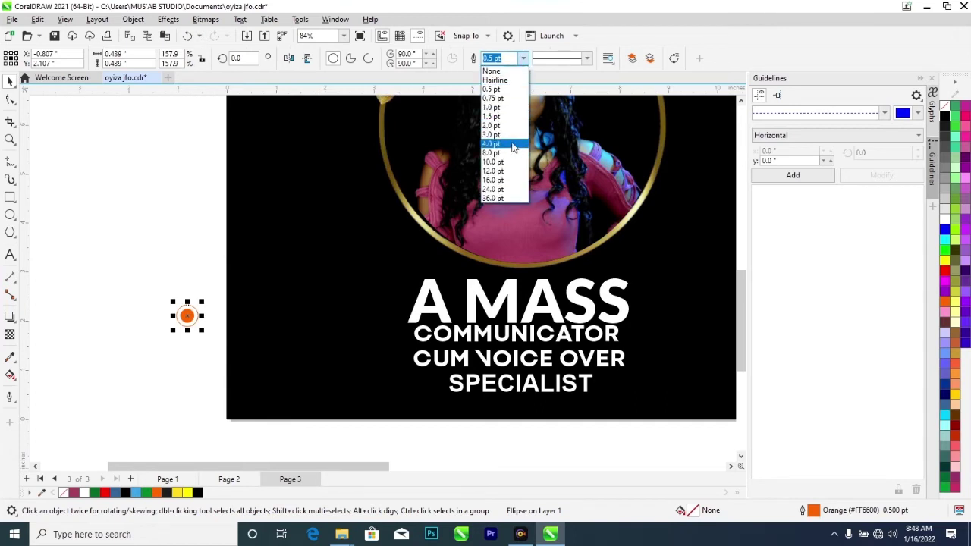
click(508, 152)
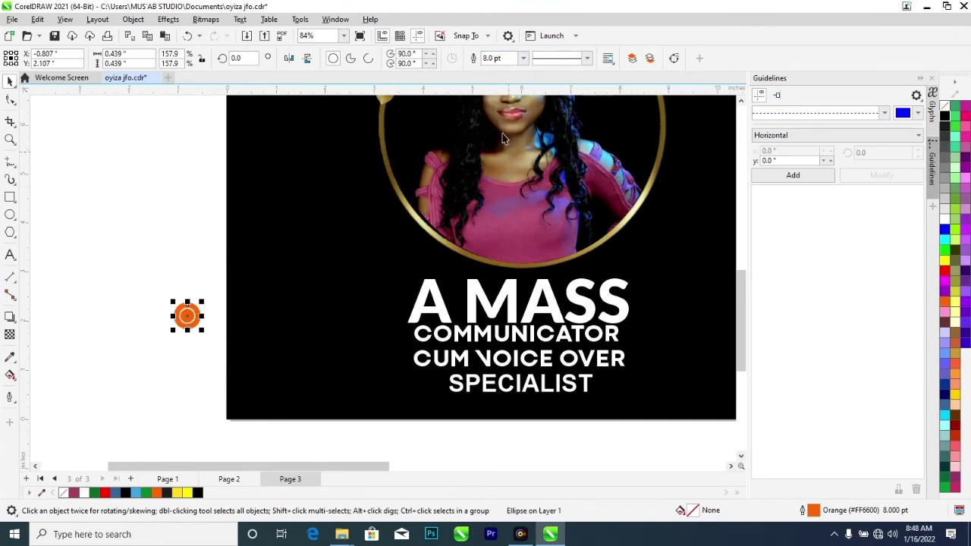
click(523, 59)
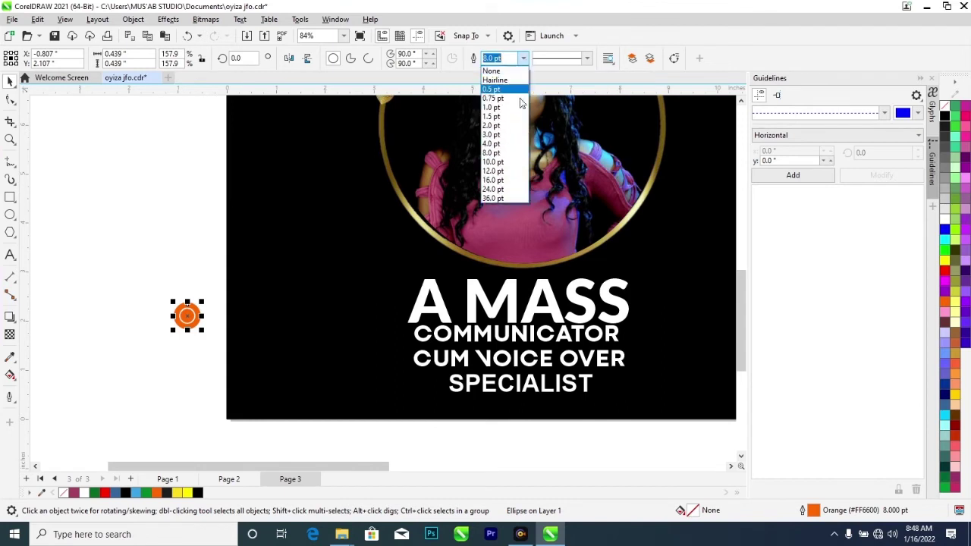
click(493, 144)
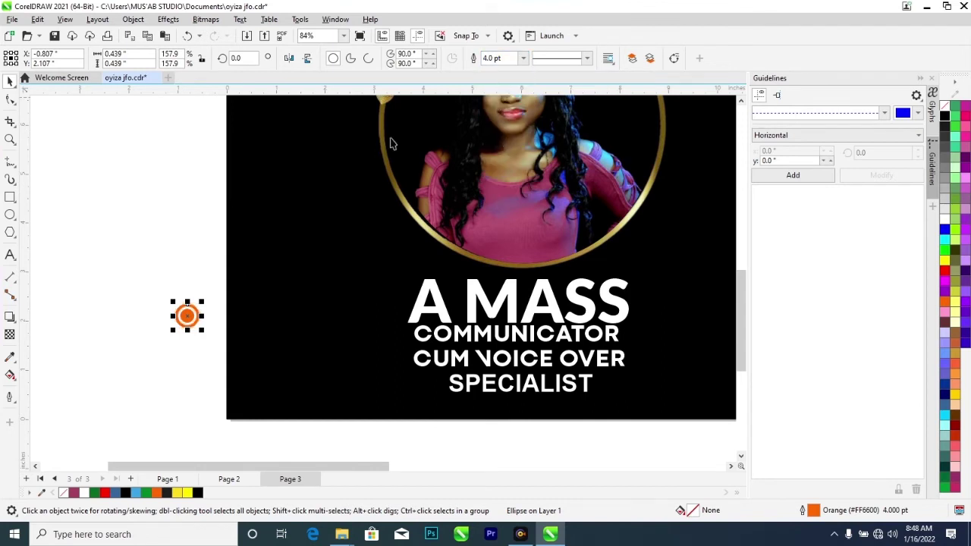
click(144, 290)
- Group the ring with the inner dot and shrink the group to about 70%
drag(210, 339, 207, 339)
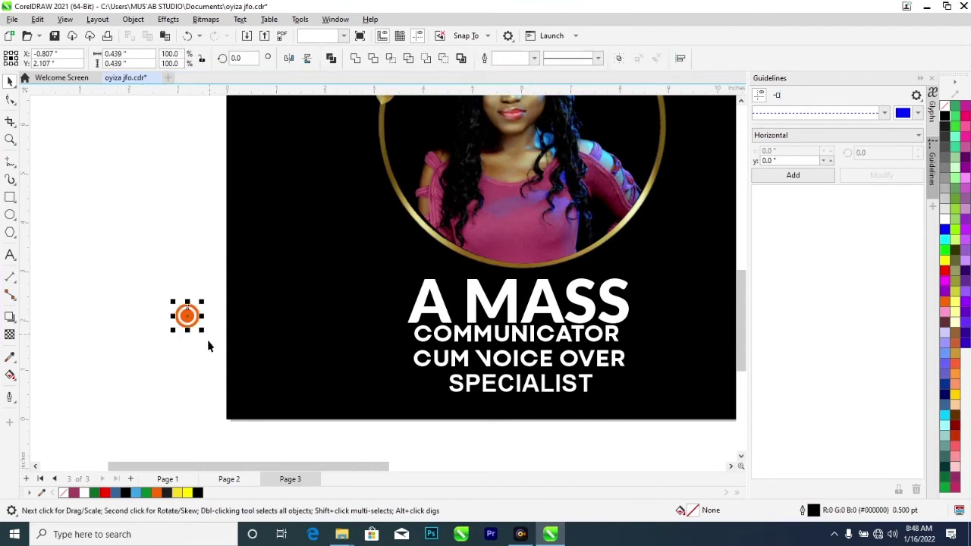
key(ctrl+g)
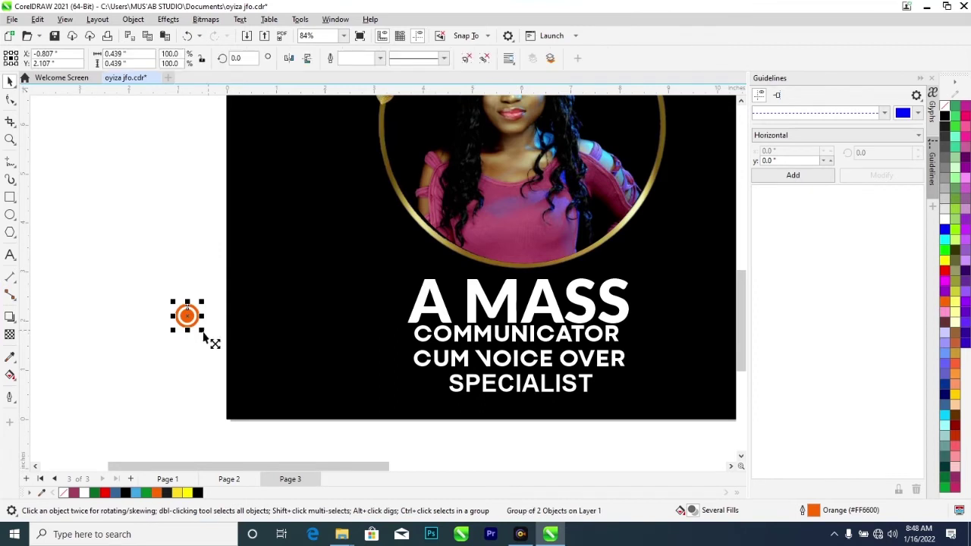
mouse_move(205, 339)
mouse_down()
mouse_move(202, 331)
mouse_move(210, 346)
mouse_up()
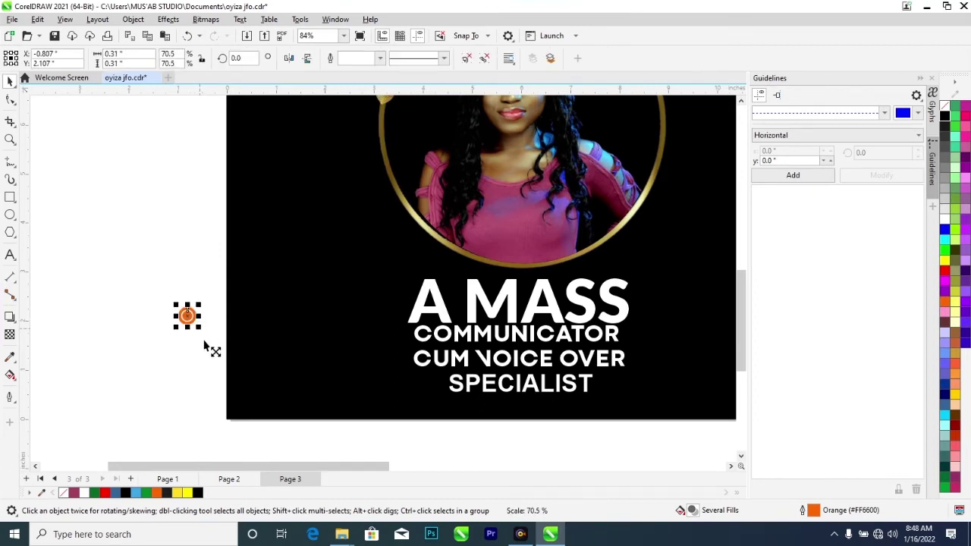
- Move the orange ring group onto the VOICE text of the tagline
scroll(195, 334, up, 1)
drag(183, 311, 599, 362)
scroll(598, 363, up, 1)
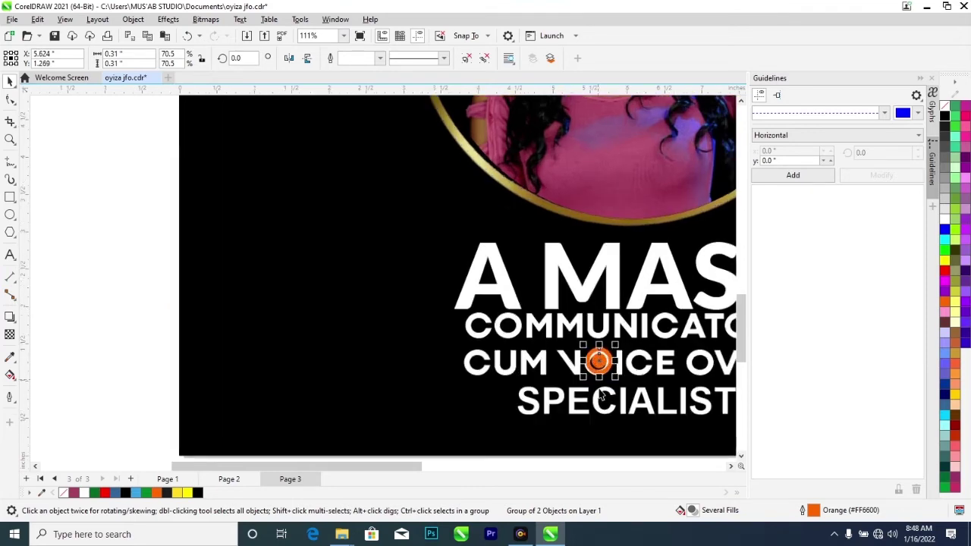
drag(314, 465, 381, 465)
scroll(373, 403, up, 2)
scroll(372, 403, up, 4)
drag(287, 304, 347, 334)
- Replace the O in VOICE with a space in the CUM VOICE OVER text
double_click(294, 321)
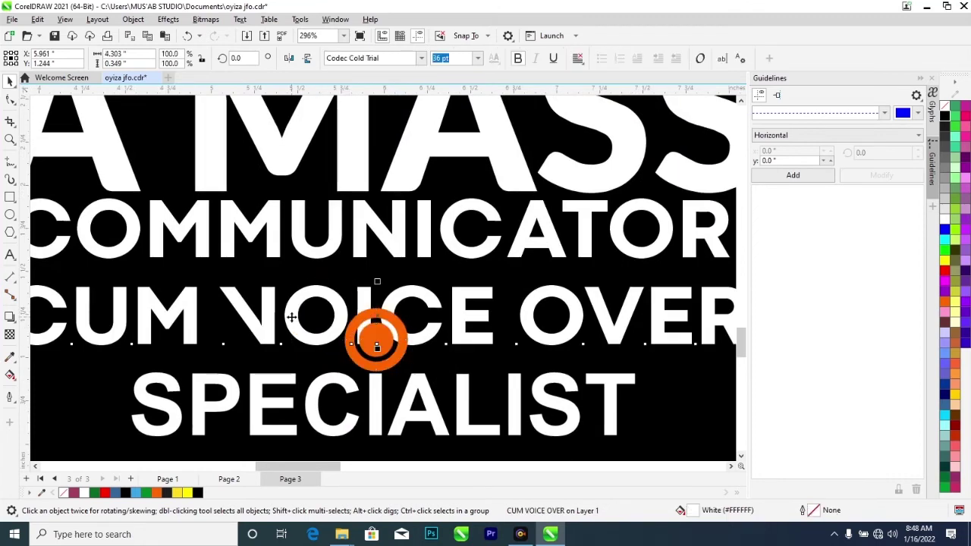
drag(285, 314, 349, 314)
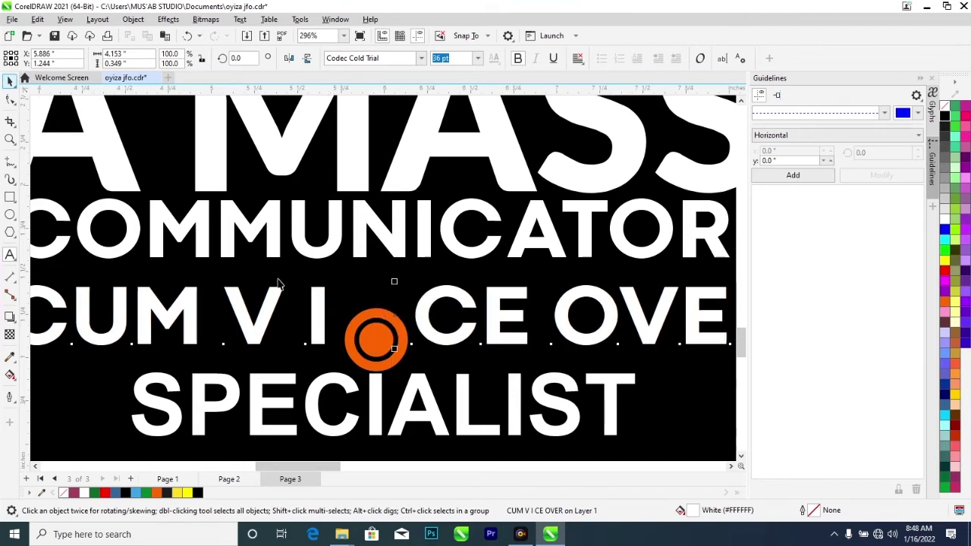
scroll(337, 343, down, 1)
scroll(337, 343, down, 2)
key(Escape)
key(Escape)
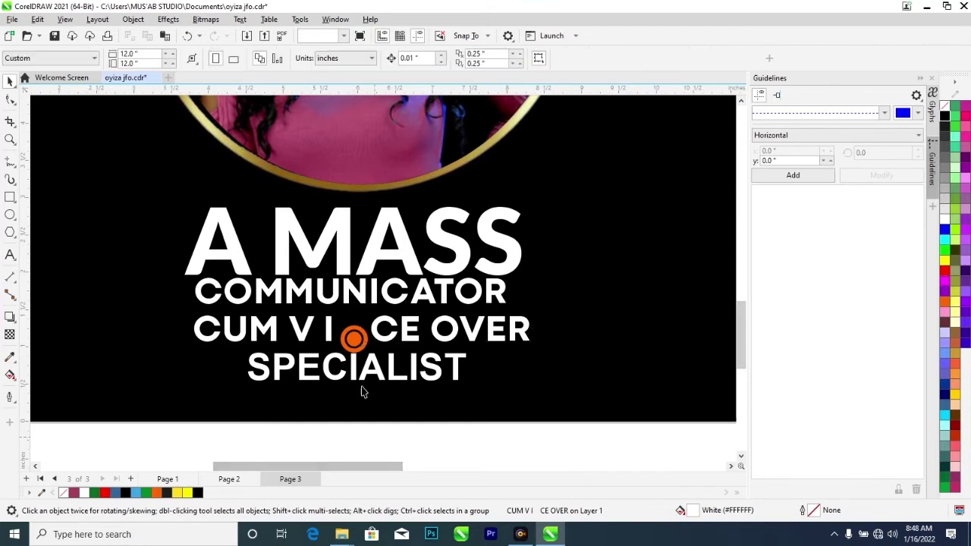
- Move the orange ring group into the gap after the V of VOICE
click(348, 339)
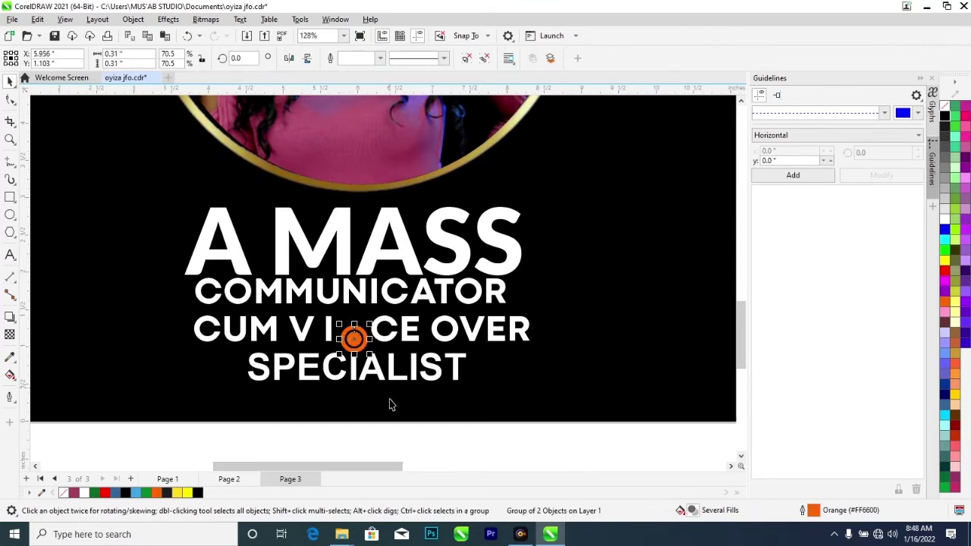
drag(419, 445, 336, 330)
click(354, 339)
click(354, 339)
drag(354, 339, 320, 328)
- Delete the extra spaces before CE in the tagline text
double_click(328, 328)
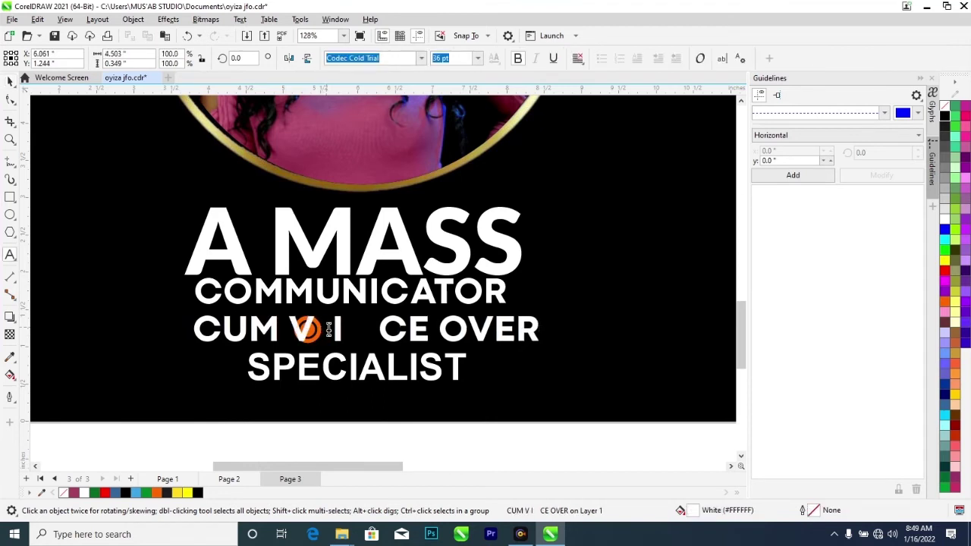
key(BackSpace)
key(BackSpace)
key(BackSpace)
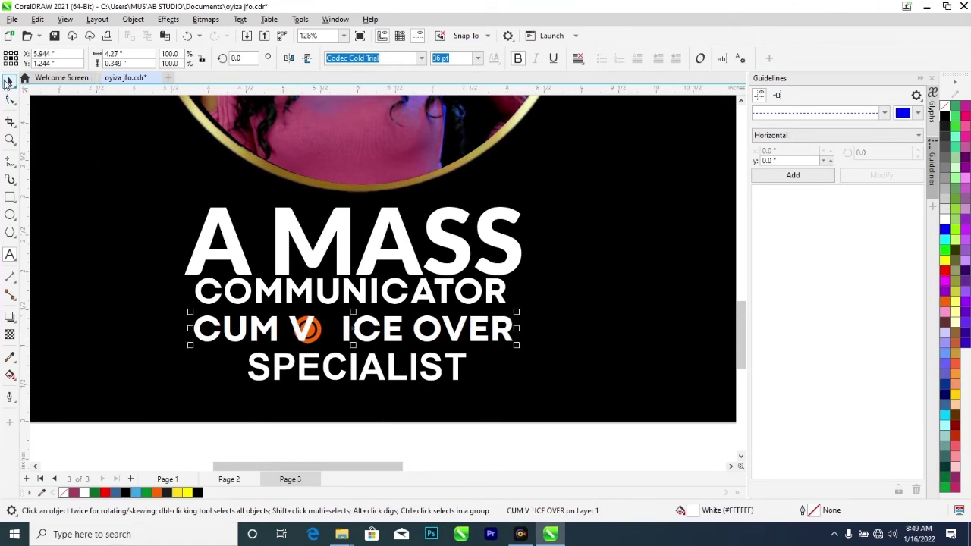
click(11, 82)
- Position the ring exactly as the O of VOICE and deselect it
click(310, 331)
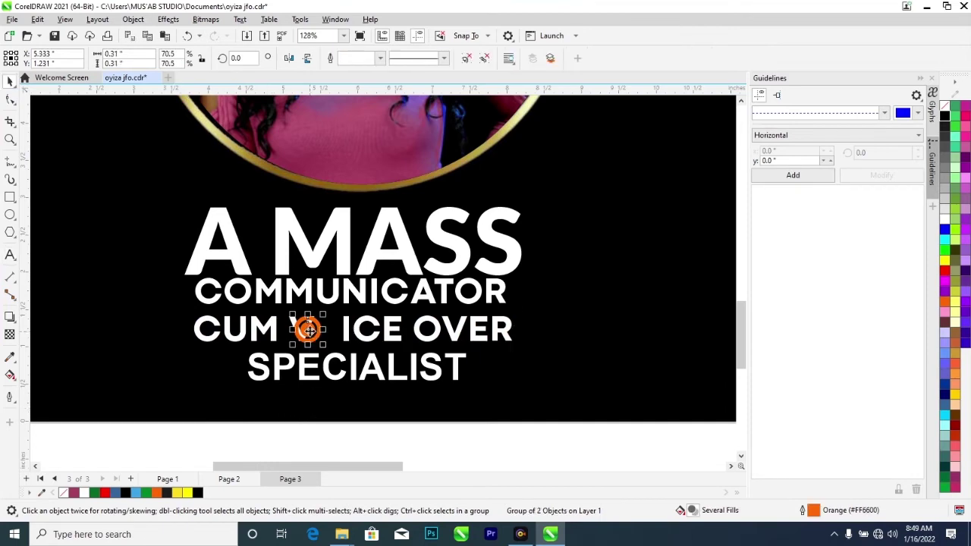
mouse_move(310, 331)
mouse_down()
mouse_move(330, 330)
mouse_move(326, 338)
mouse_up()
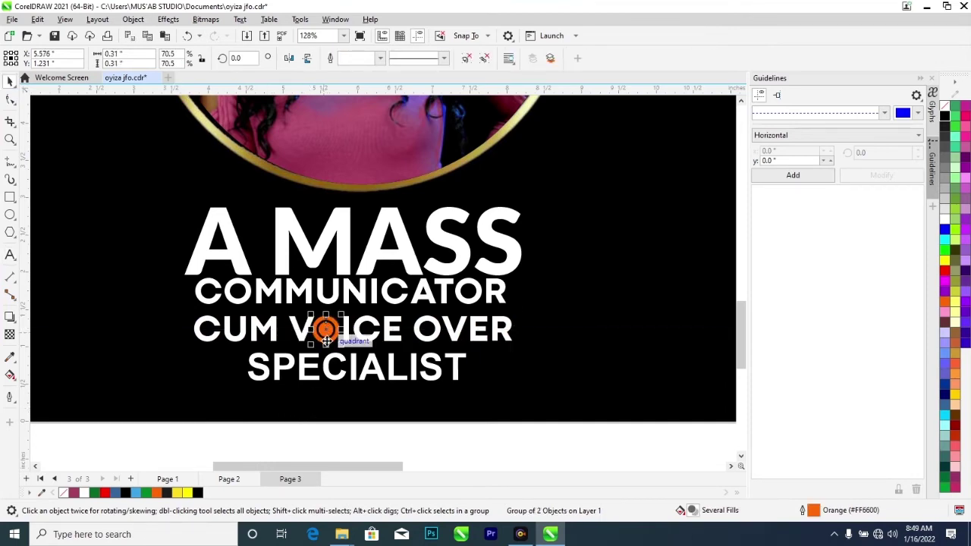
scroll(327, 341, down, 1)
scroll(327, 341, down, 3)
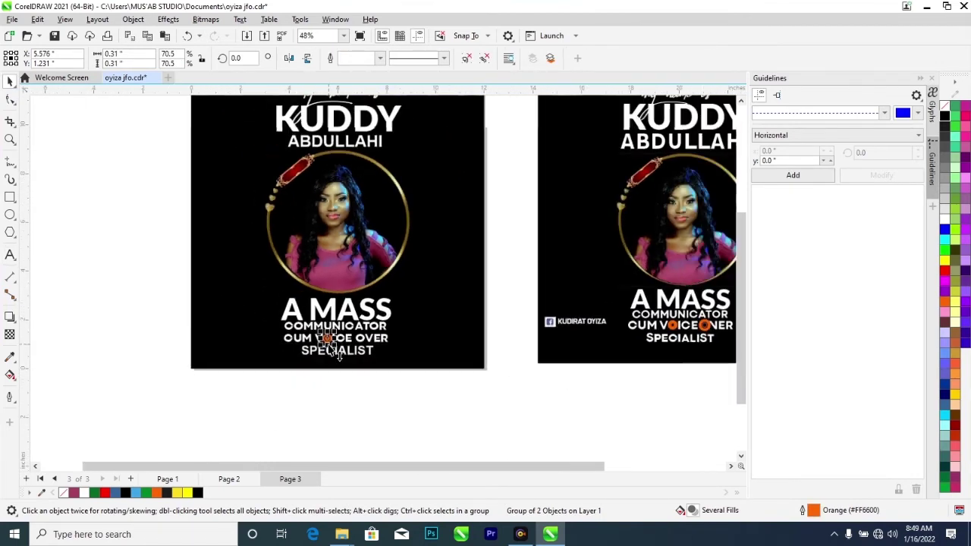
scroll(338, 354, up, 2)
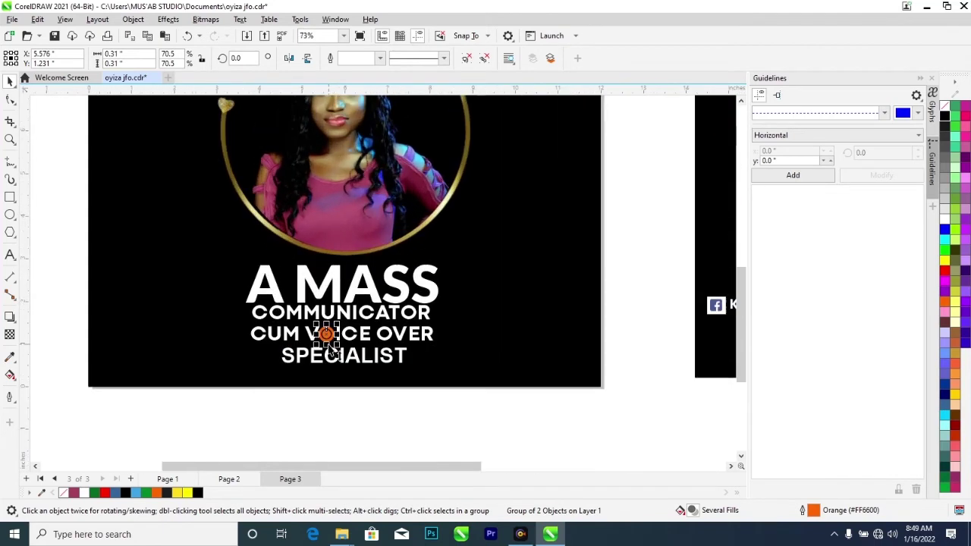
click(320, 425)
scroll(341, 400, down, 1)
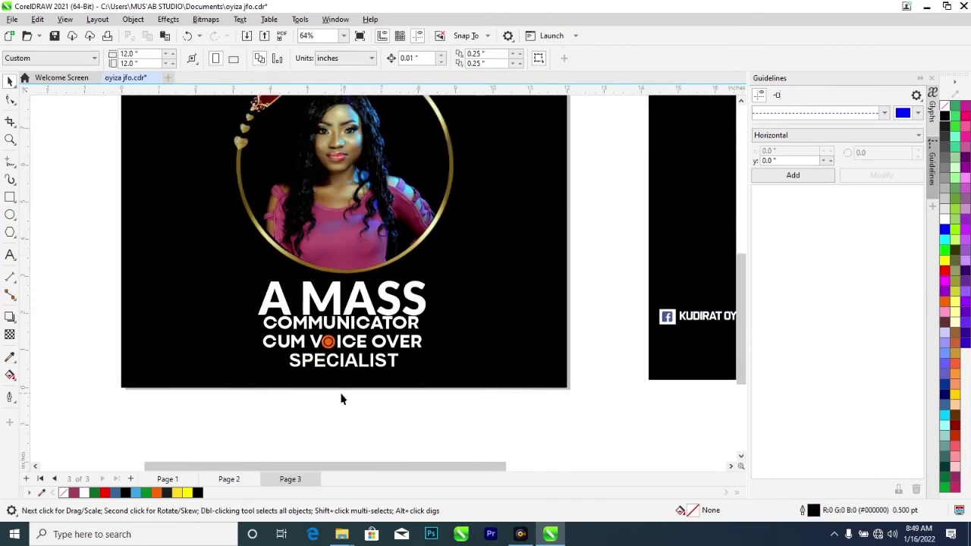
- Delete the O from OVER in the CUM VOICE OVER text
click(381, 345)
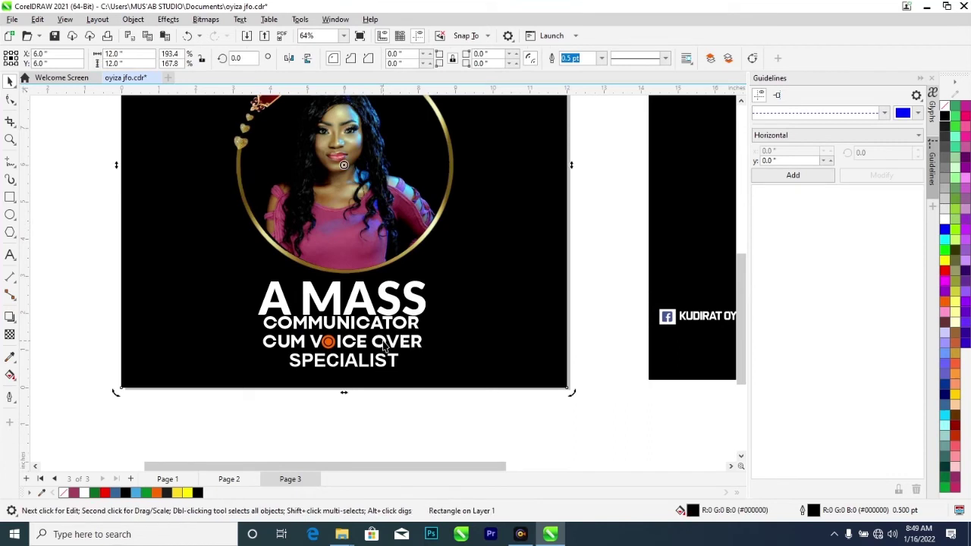
double_click(383, 343)
drag(384, 343, 371, 343)
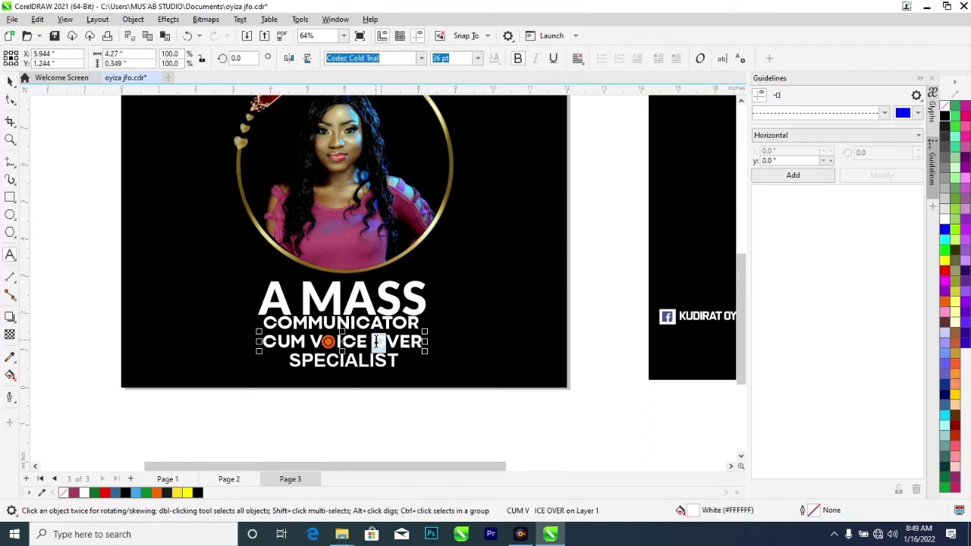
key(Delete)
click(10, 81)
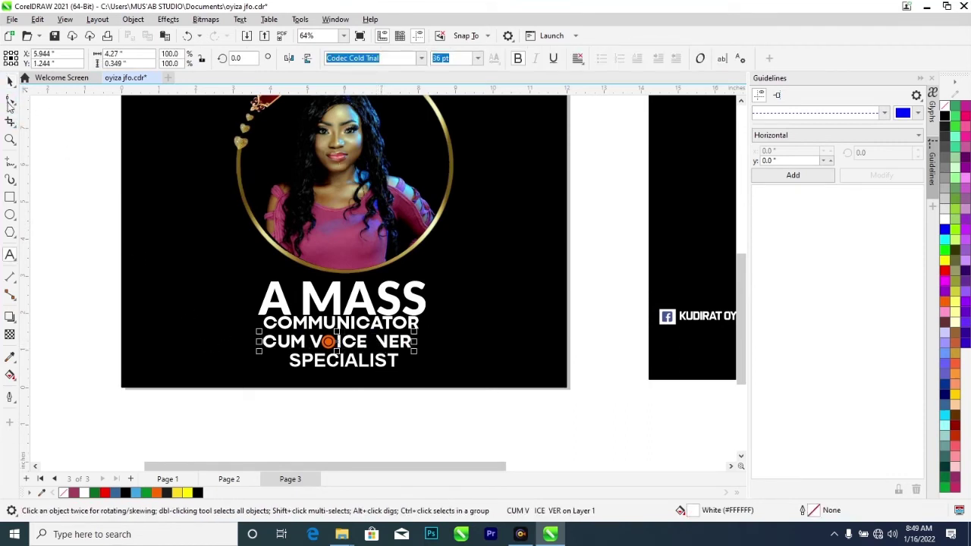
click(361, 421)
- Place a copy of the orange ring where OVER's O was and adjust the text spacing
drag(331, 351, 375, 345)
scroll(379, 346, up, 1)
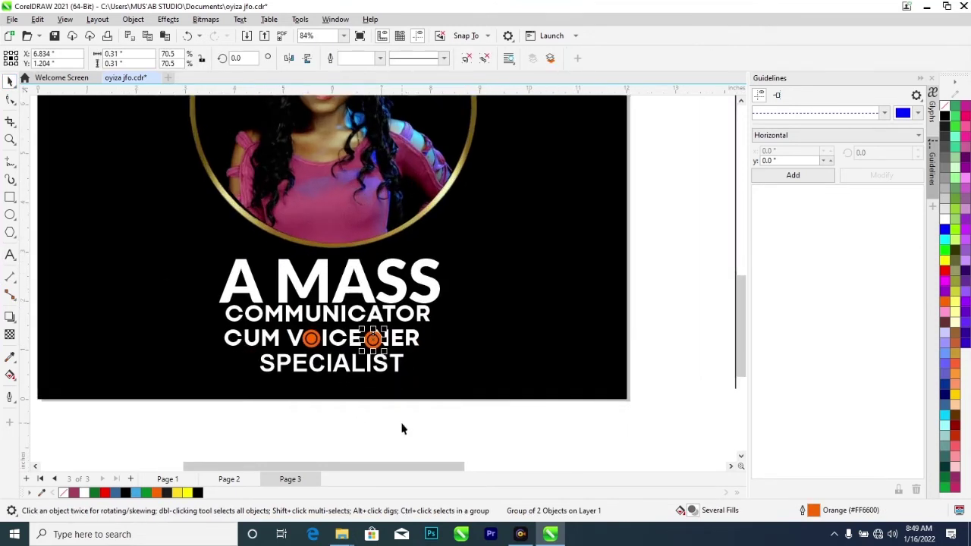
click(402, 433)
click(373, 340)
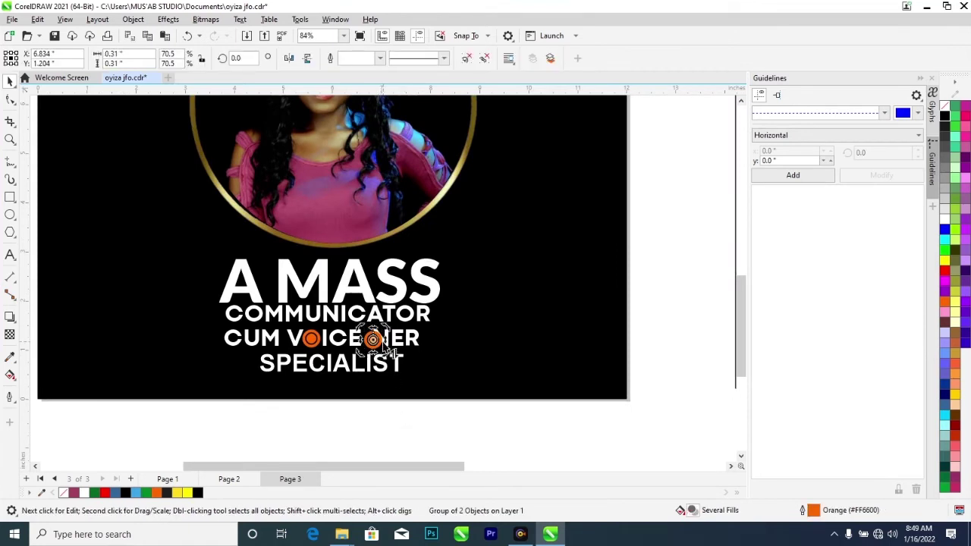
double_click(363, 341)
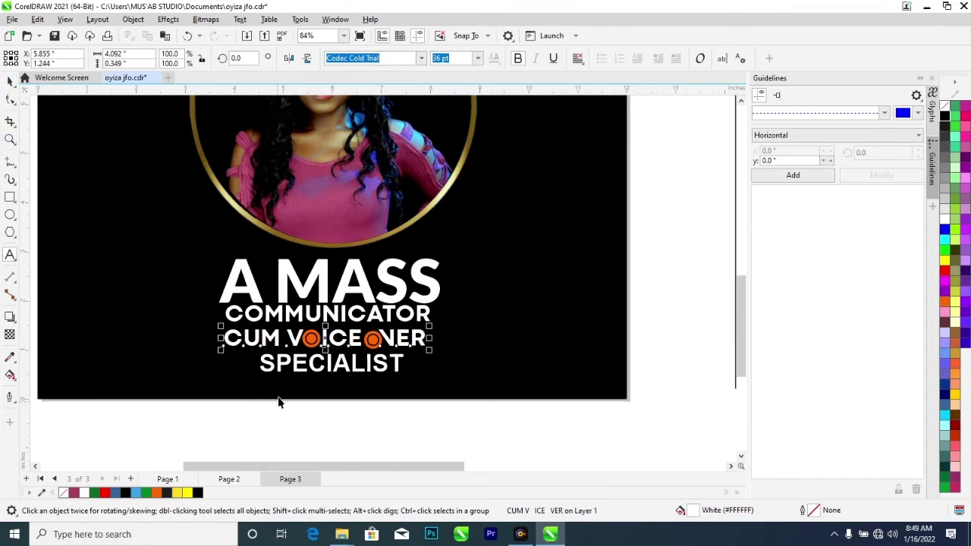
scroll(277, 401, down, 3)
click(92, 286)
scroll(141, 321, down, 2)
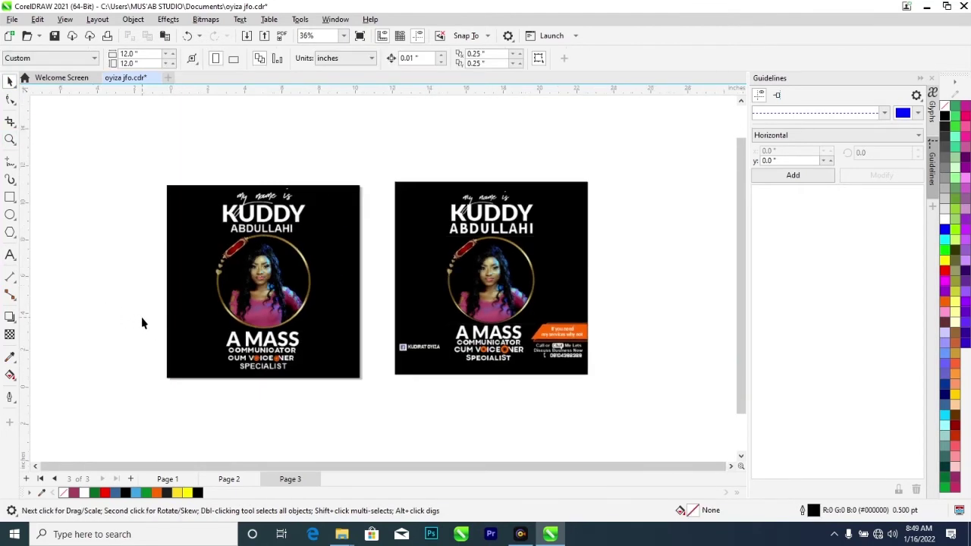
- Draw a small rectangle in the blank area left of the flyer
scroll(141, 322, up, 1)
scroll(141, 324, down, 1)
scroll(141, 322, up, 1)
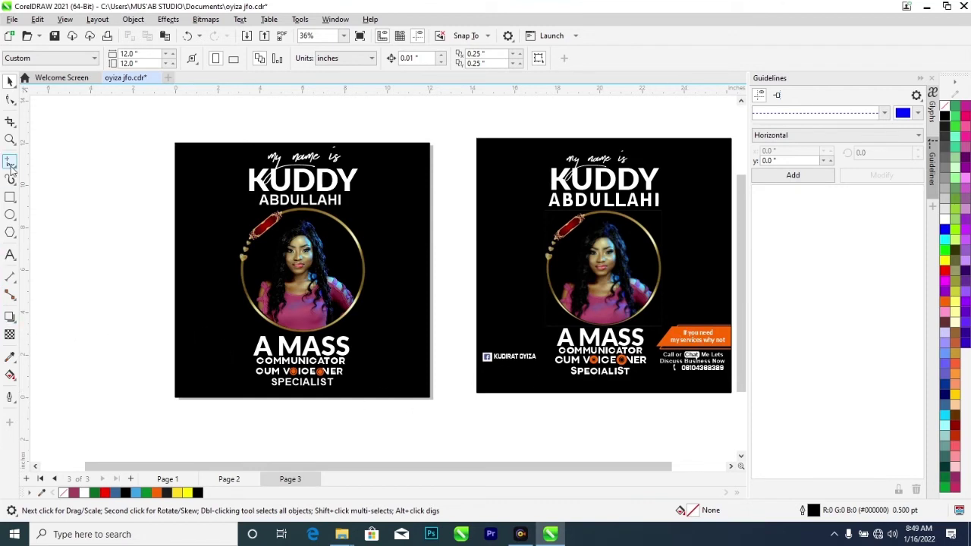
click(10, 197)
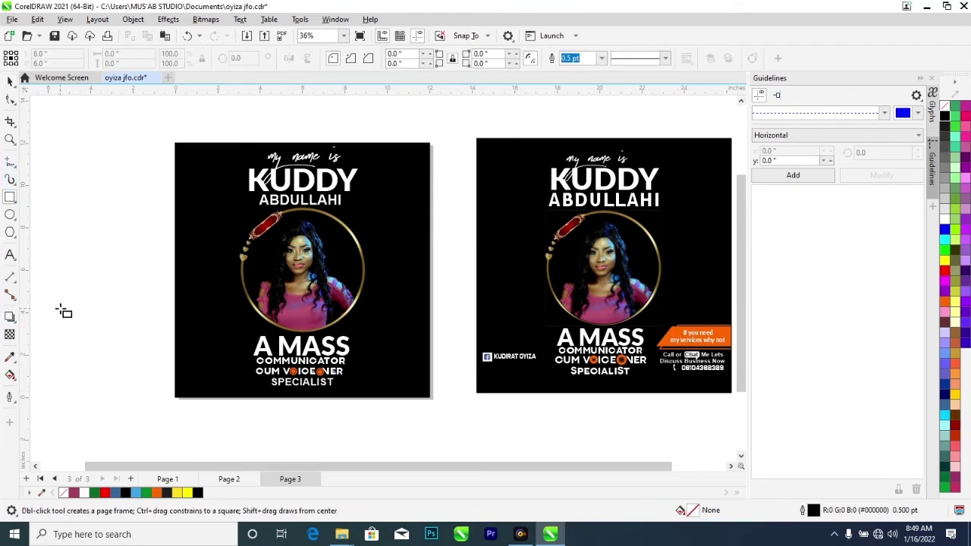
drag(70, 307, 151, 330)
click(10, 81)
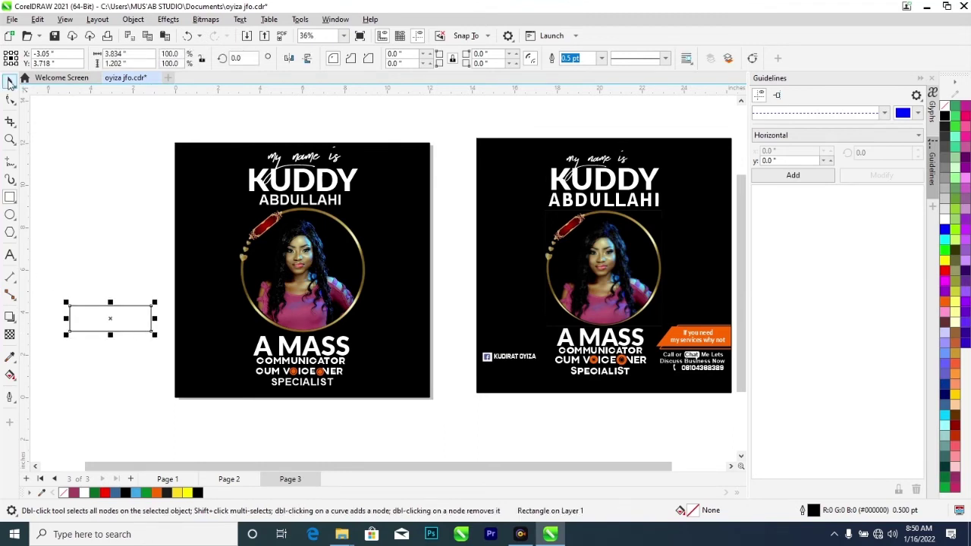
- Convert the rectangle to curves, slant its top-left corner right, and fill it orange
right_click(104, 306)
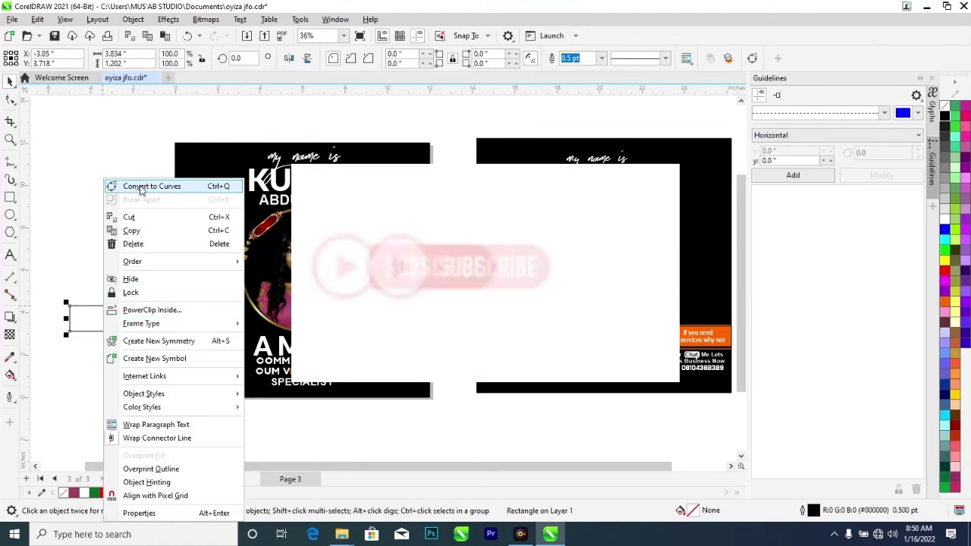
key(Escape)
key(ctrl+q)
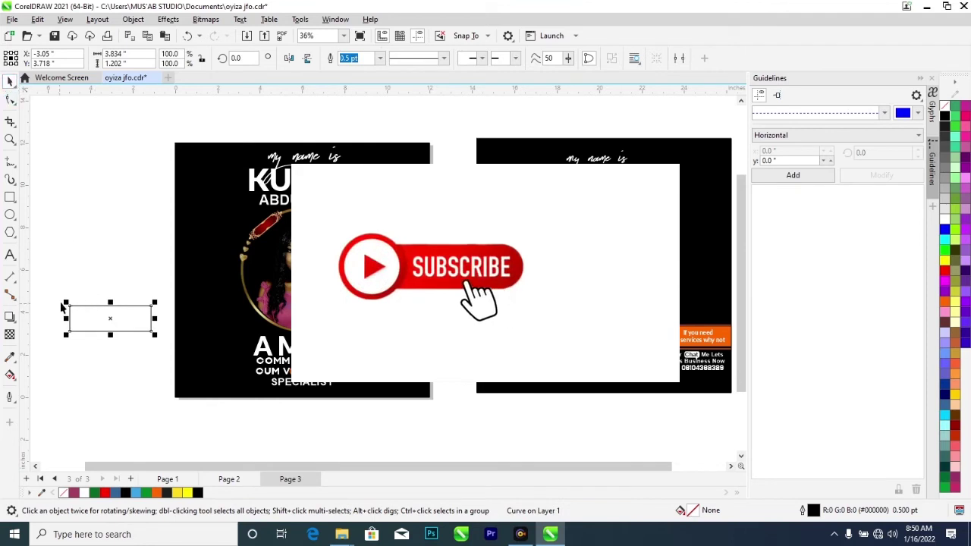
click(11, 102)
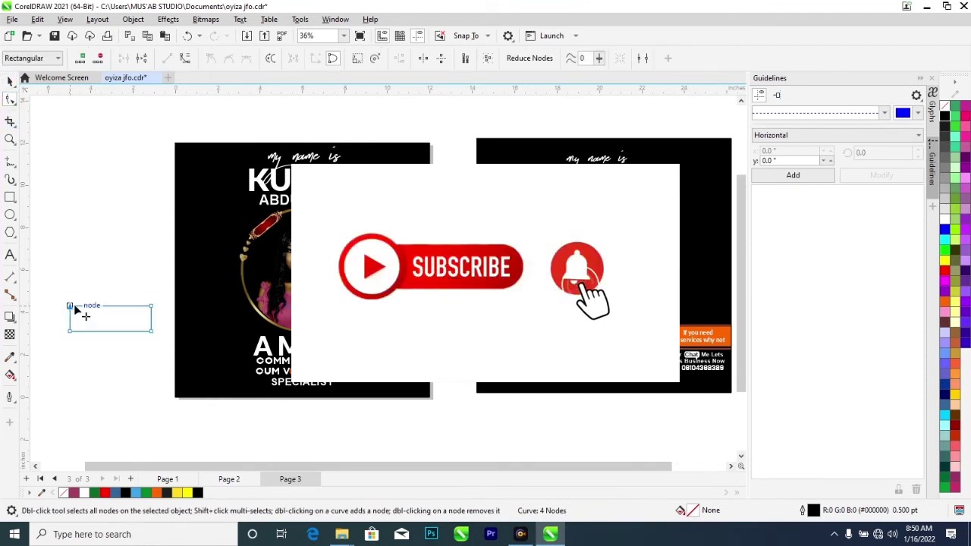
drag(70, 306, 82, 307)
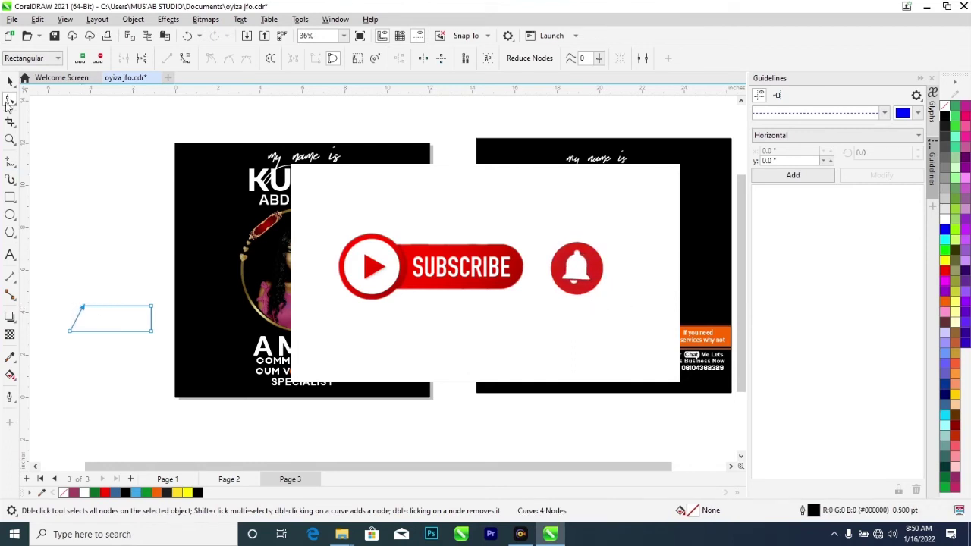
click(10, 82)
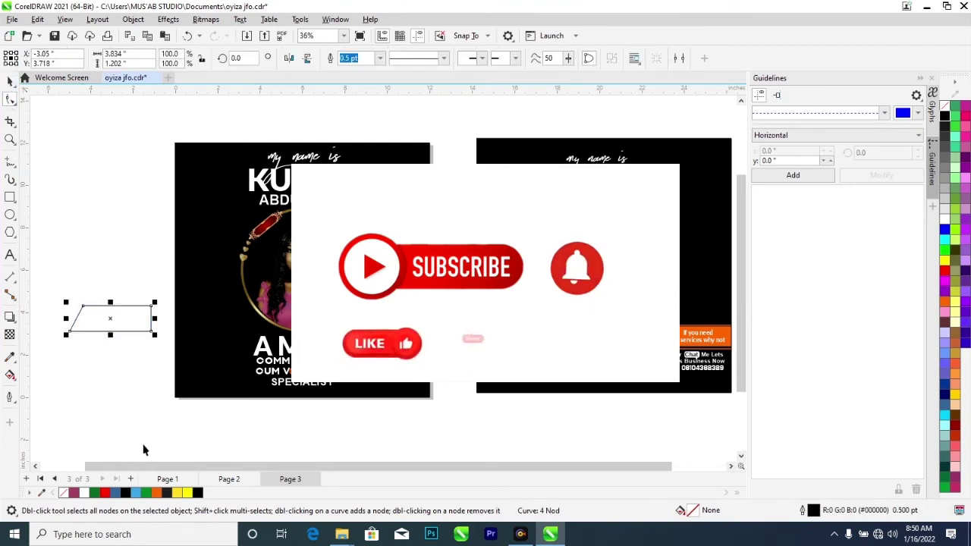
click(155, 493)
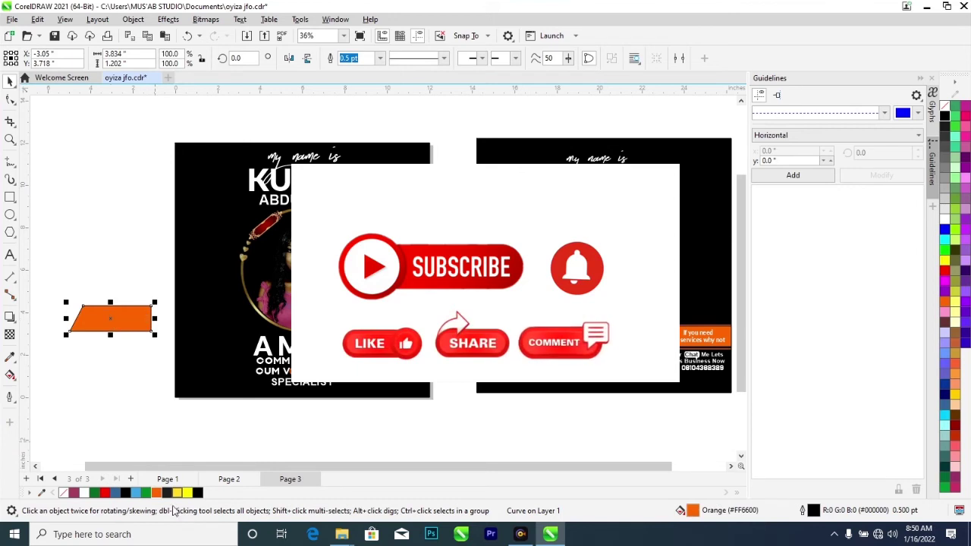
- Remove the shape's outline and move it beside A MASS on the flyer
right_click(68, 494)
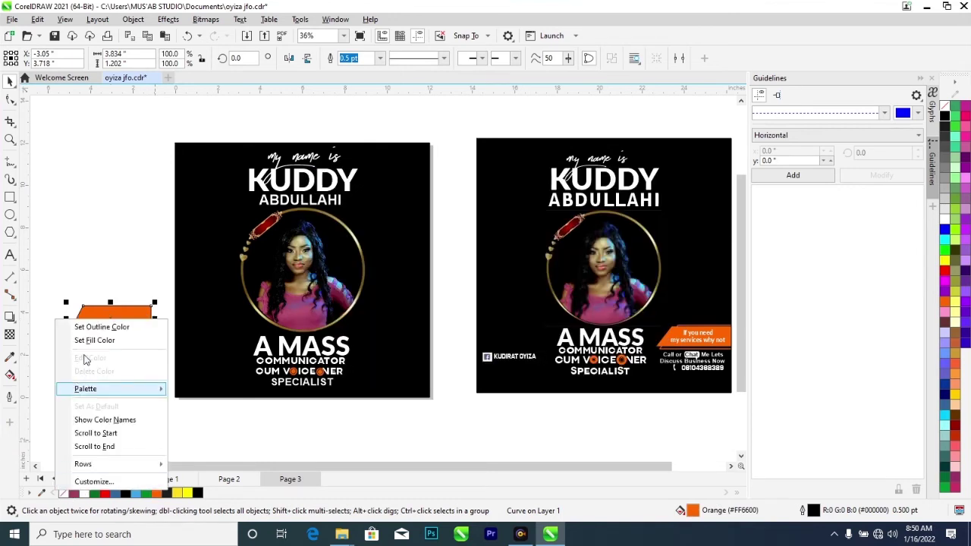
click(95, 326)
drag(107, 319, 395, 360)
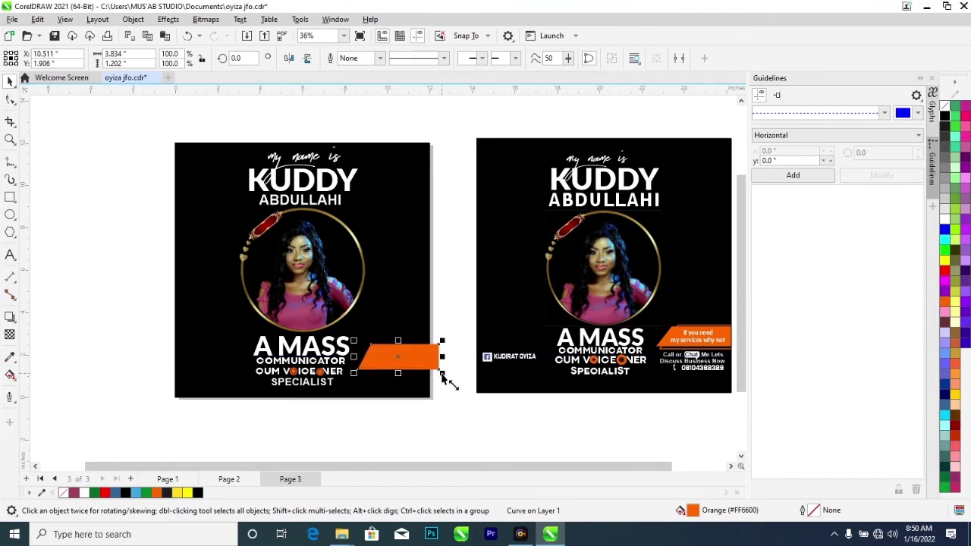
- Make a 117.9% copy with no fill and an orange outline, then select both banners
drag(442, 372, 451, 387)
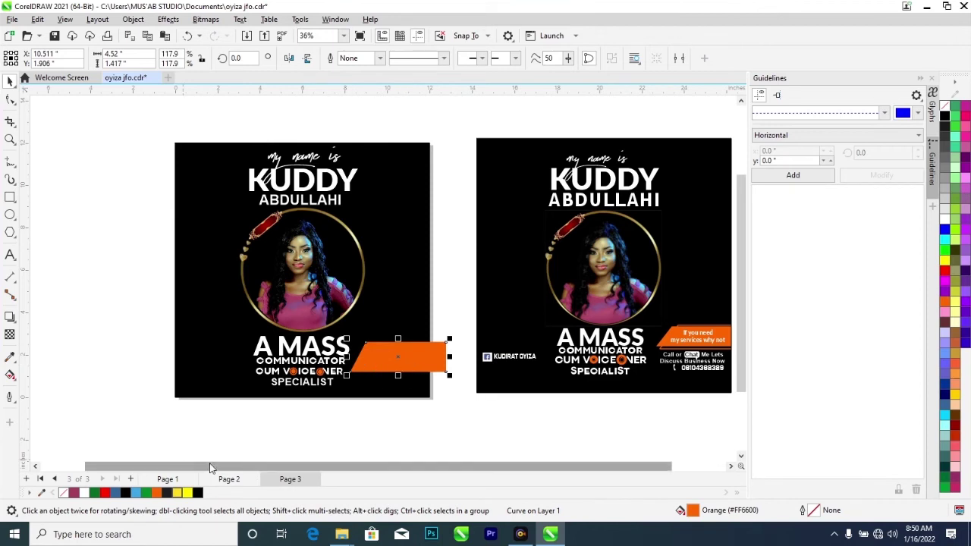
click(64, 493)
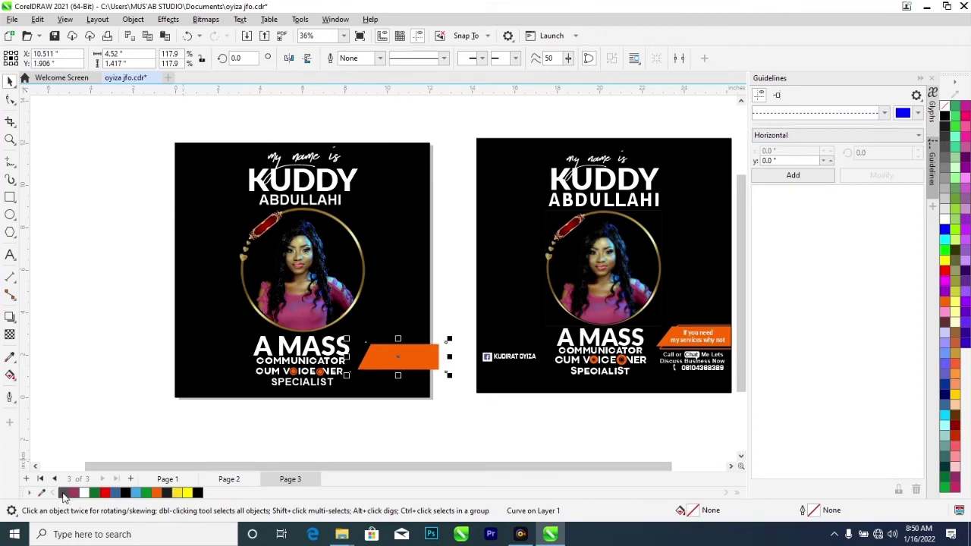
right_click(156, 497)
click(190, 332)
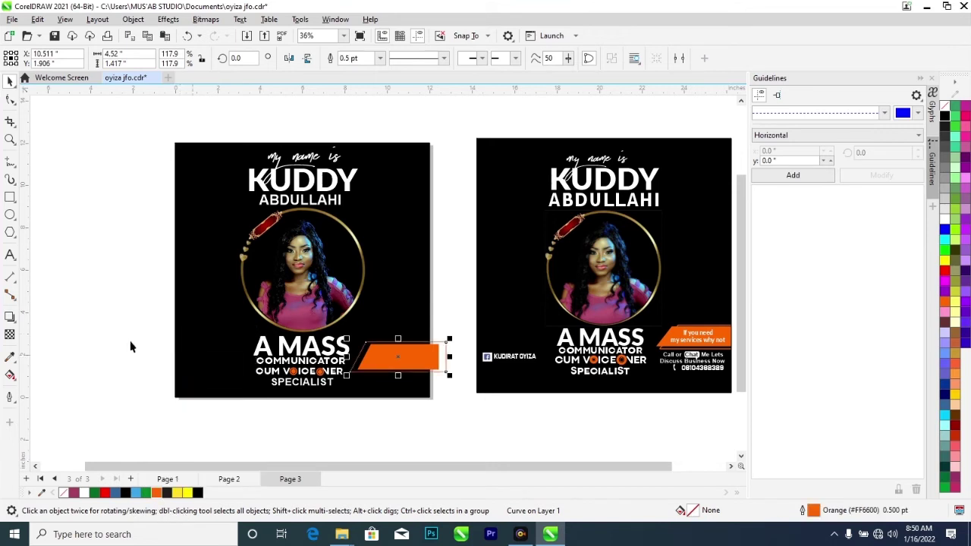
click(130, 346)
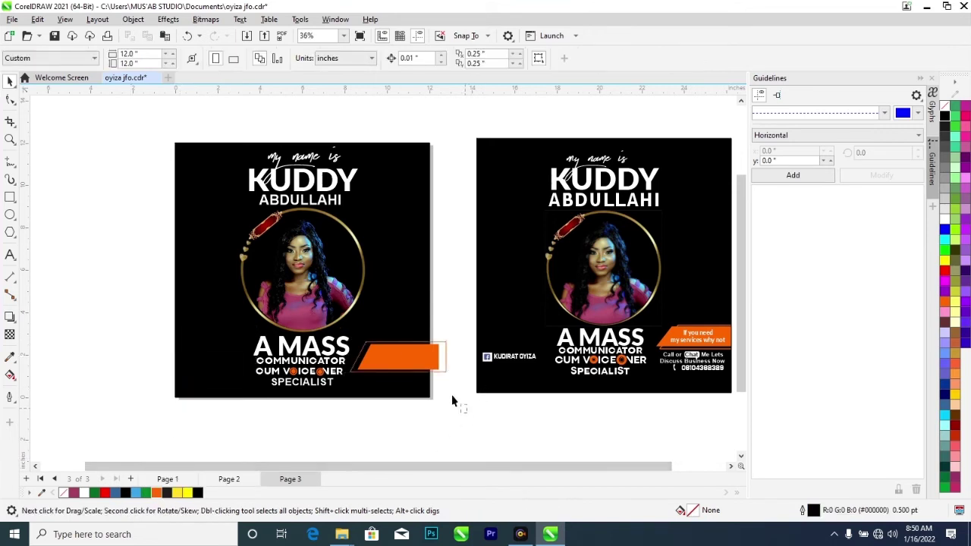
drag(466, 412, 343, 324)
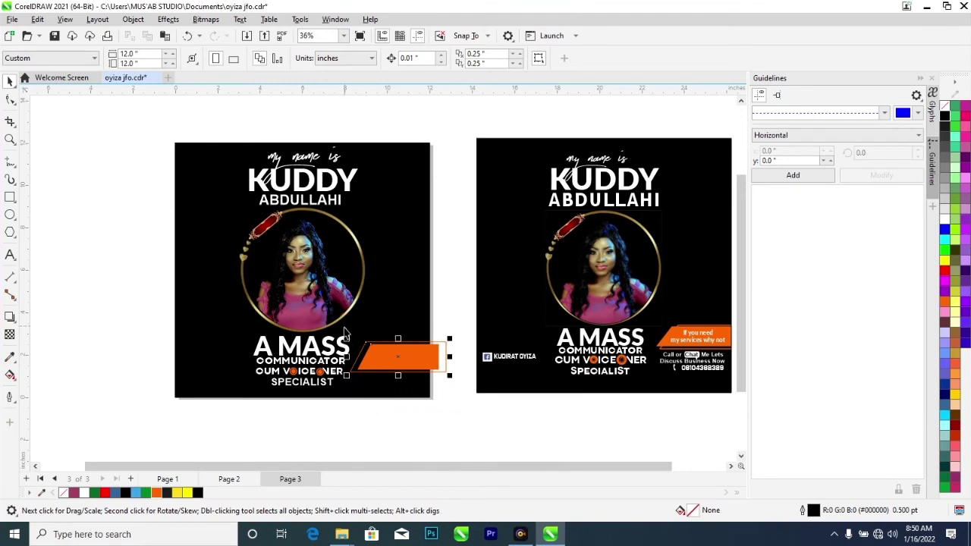
- PowerClip both orange banners inside the black flyer background
right_click(395, 360)
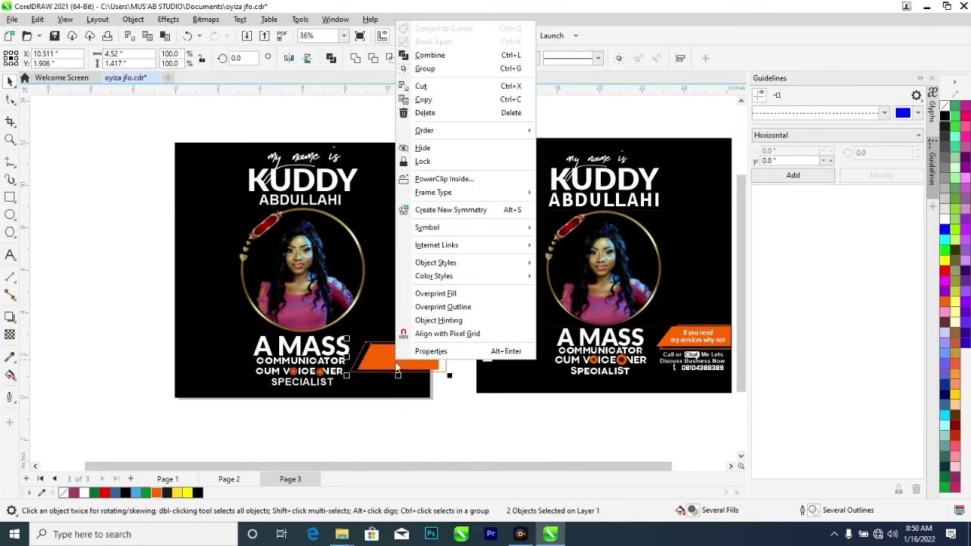
click(443, 179)
click(407, 245)
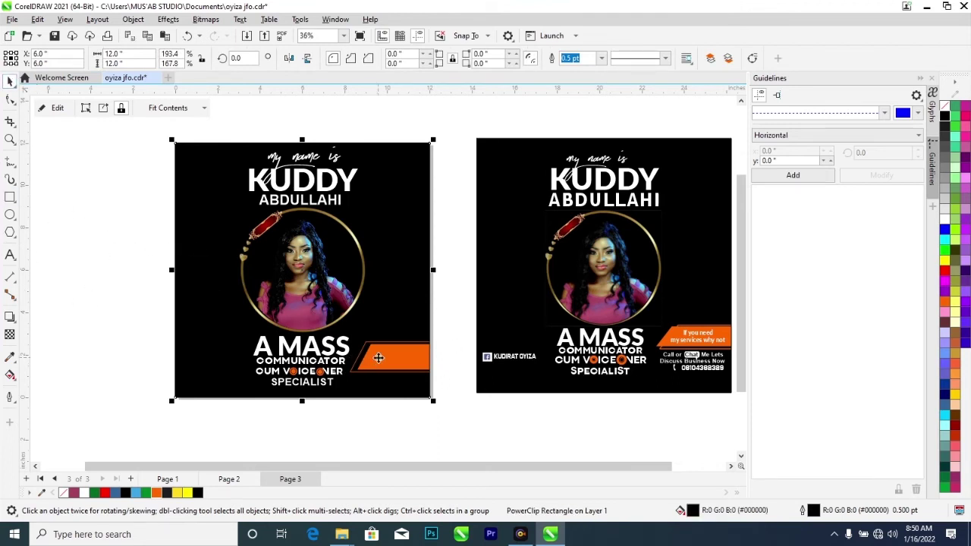
- Inside the PowerClip, stretch the orange banner farther left, then finish editing
ctrl+click(386, 357)
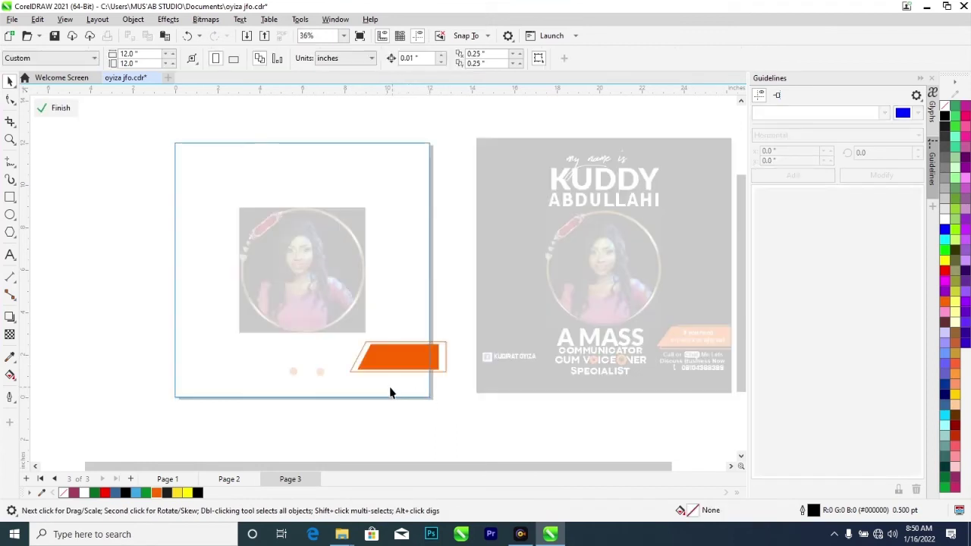
click(375, 355)
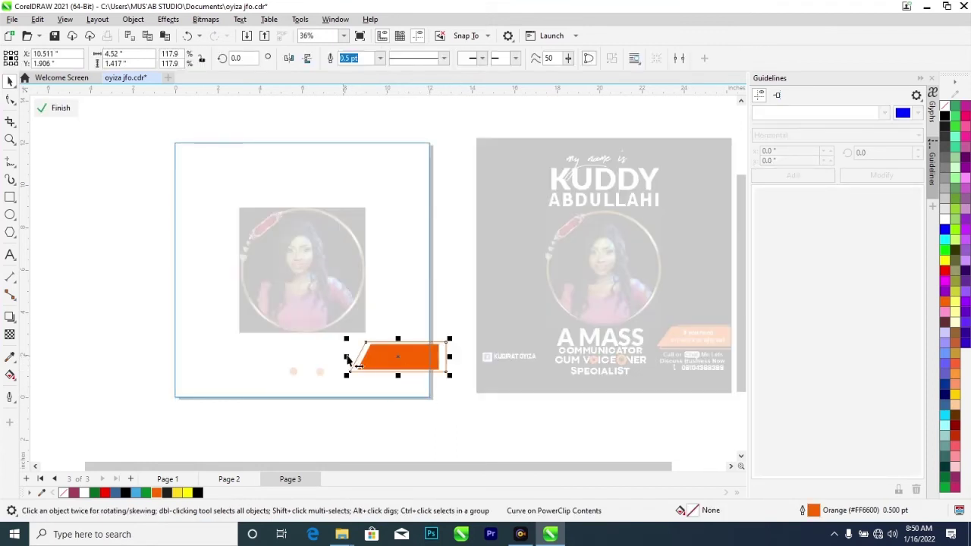
mouse_move(347, 359)
mouse_down()
mouse_move(337, 357)
mouse_move(358, 357)
mouse_up()
click(475, 440)
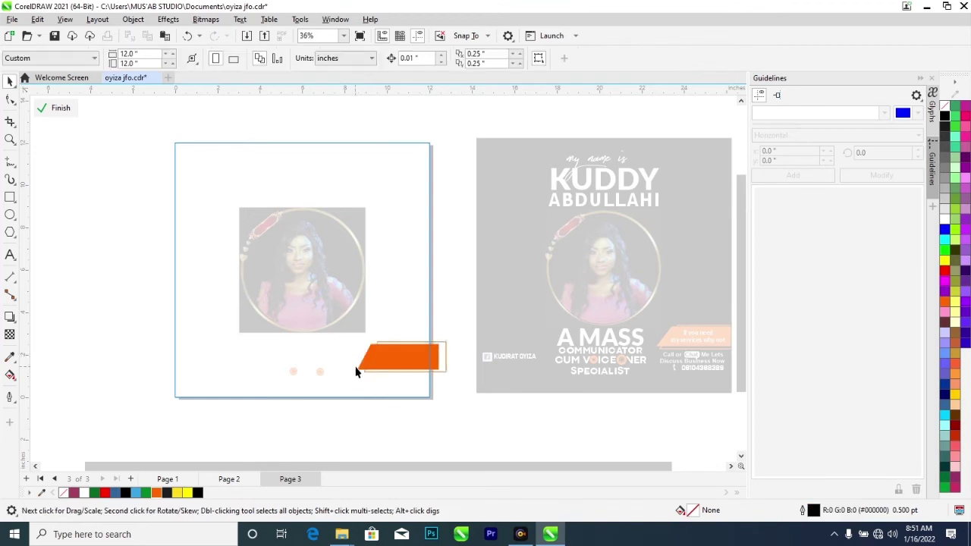
click(360, 366)
drag(353, 361, 345, 362)
scroll(364, 376, down, 1)
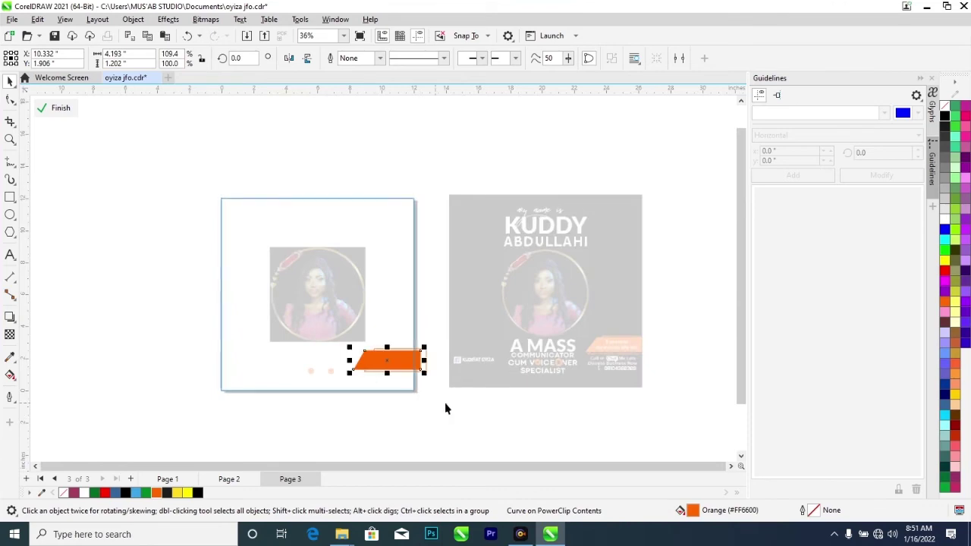
click(61, 109)
click(357, 458)
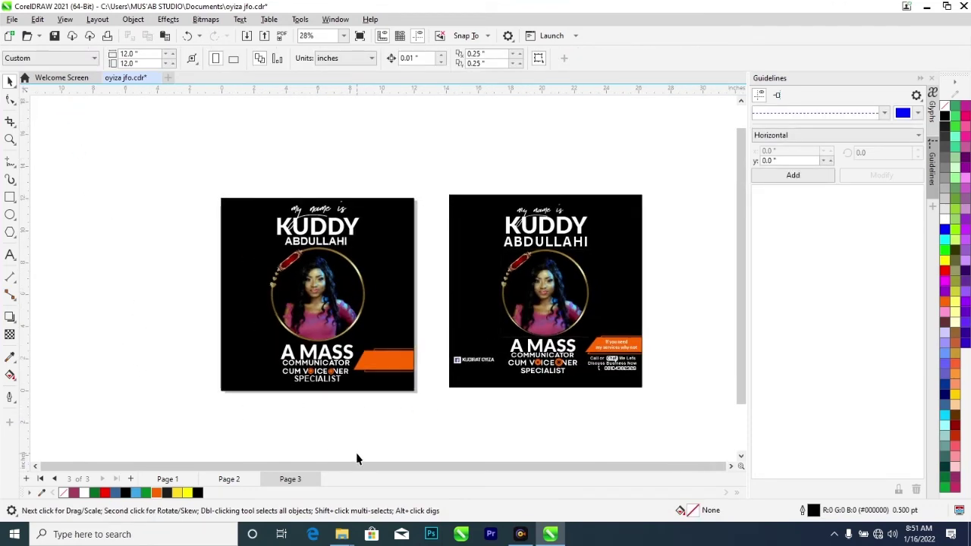
scroll(357, 458, up, 1)
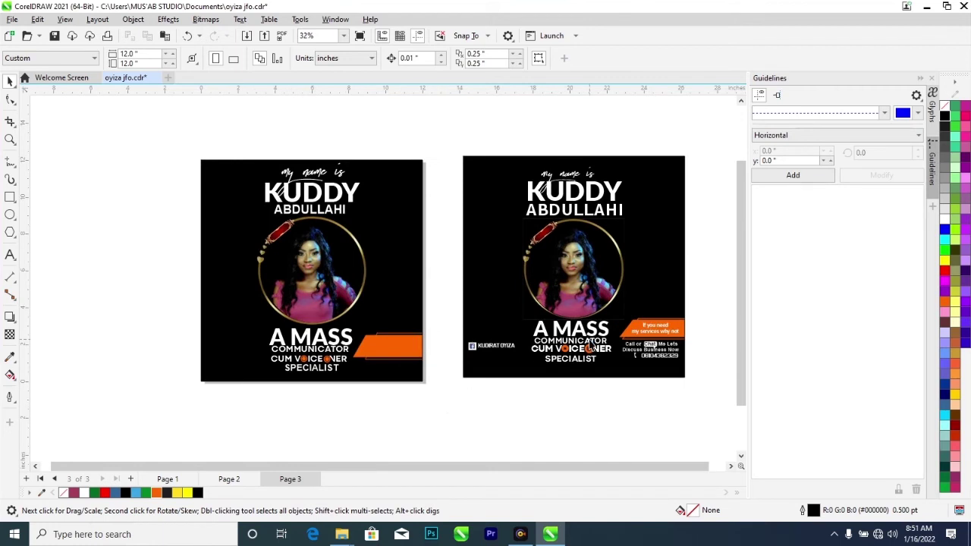
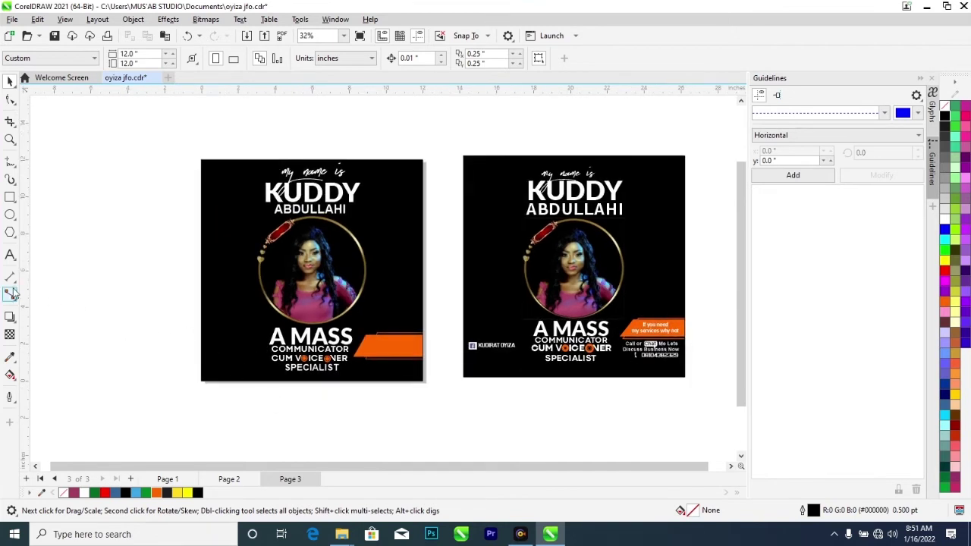
- Fix the mistyped letter in 'SERVICES' in the banner text
click(10, 255)
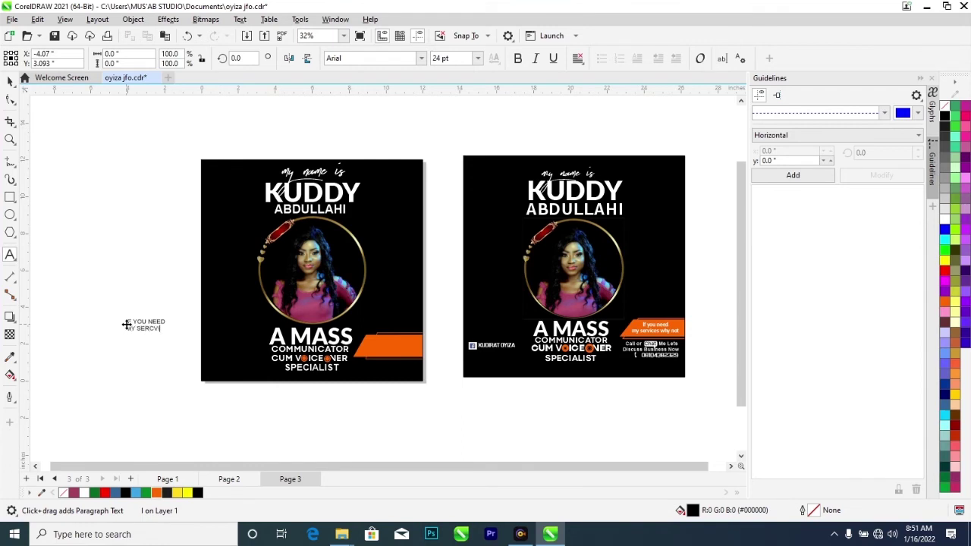
key(BackSpace)
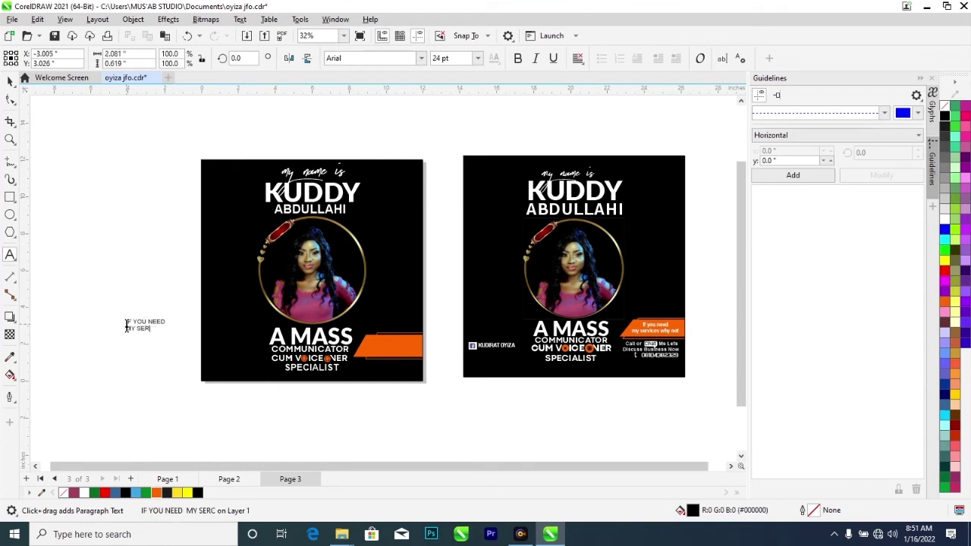
text(VICES WHY NOT)
- Convert the text to Title Case, centre it, and move it onto the left flyer's orange bar
key(ctrl+a)
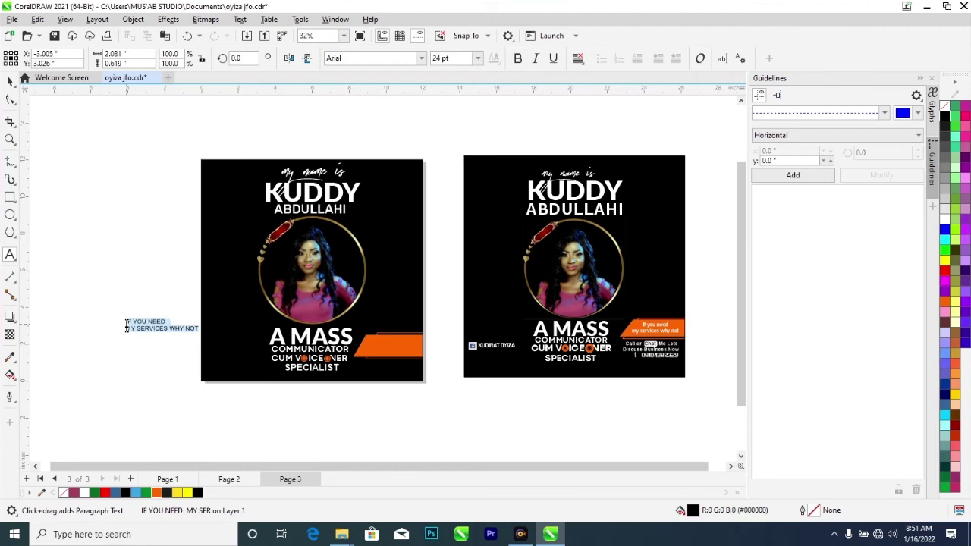
key(shift+F3)
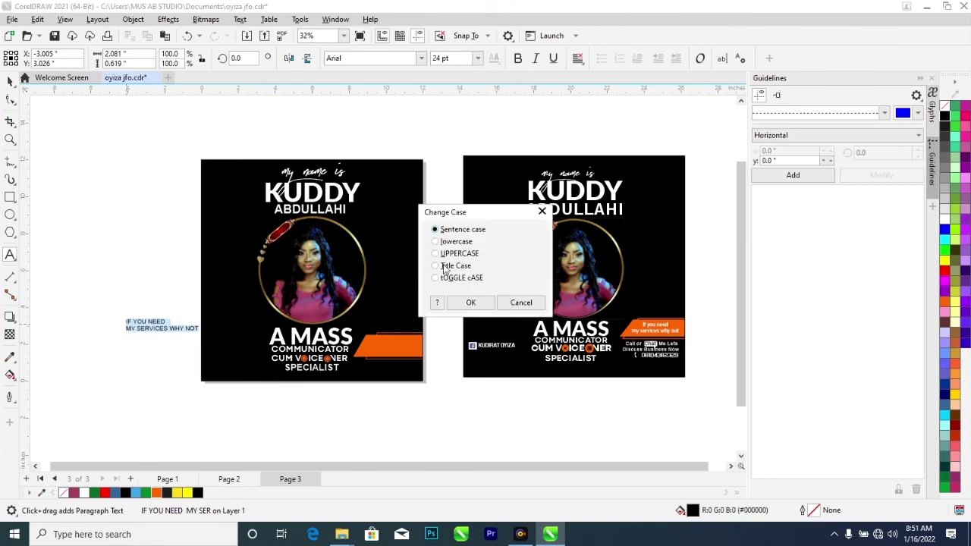
click(470, 302)
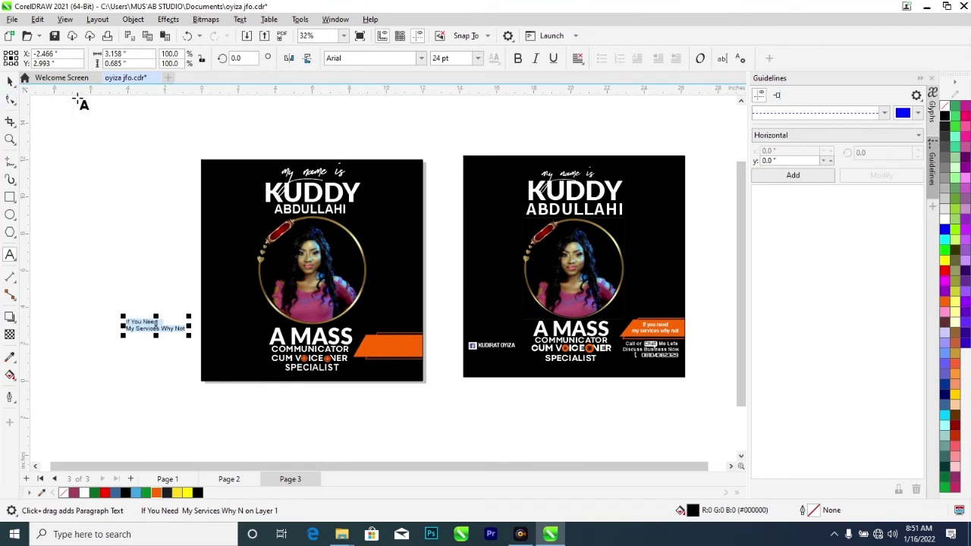
click(9, 85)
key(ctrl+e)
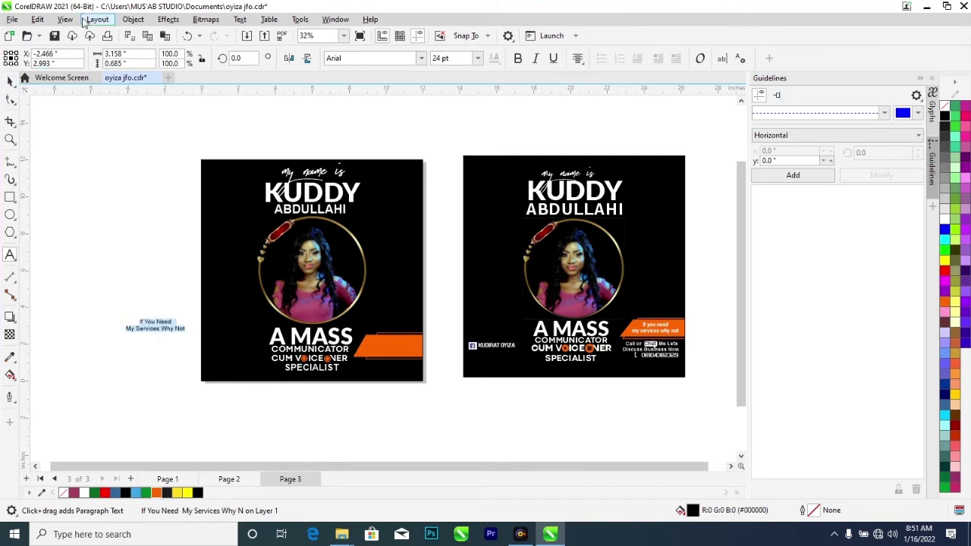
click(10, 83)
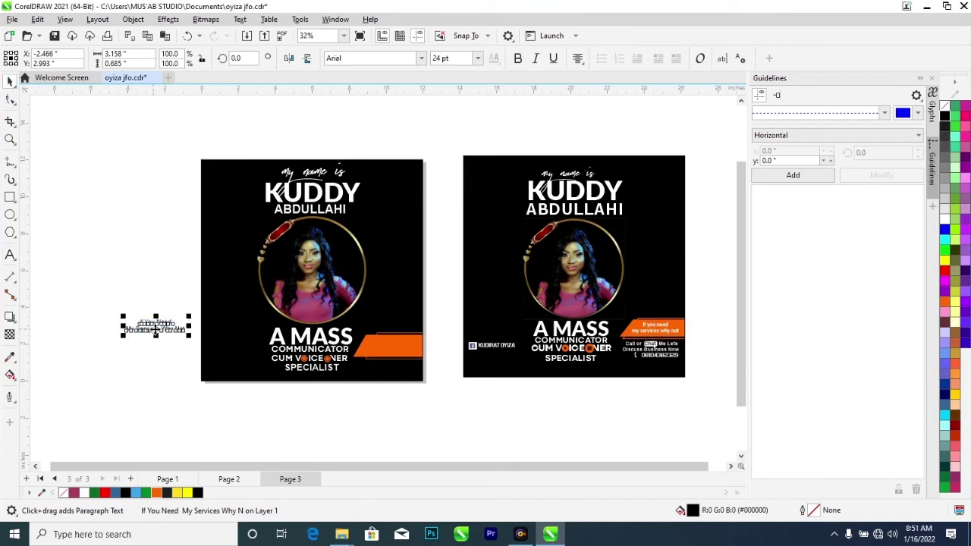
drag(154, 327, 390, 345)
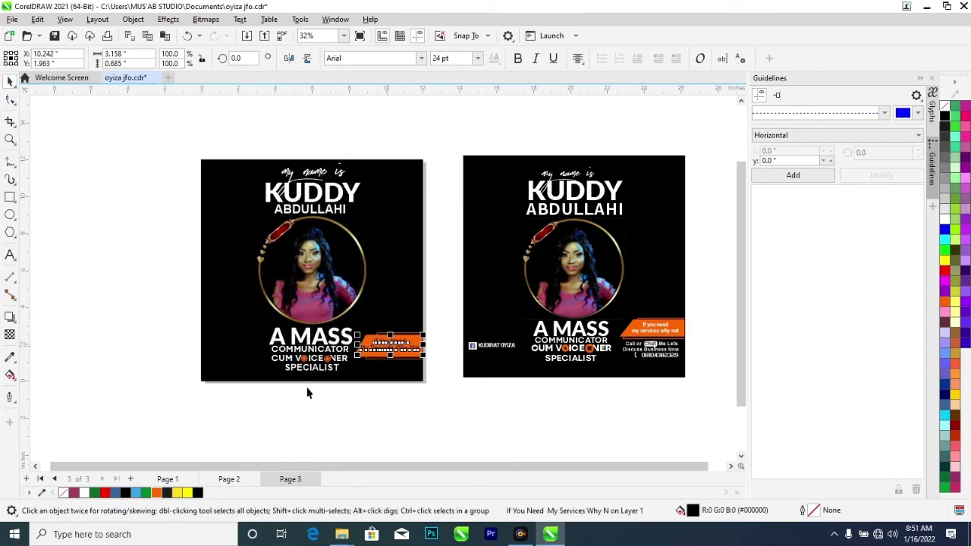
- Colour the orange-bar text white and raise its font size from 18 to 20 pt
click(85, 494)
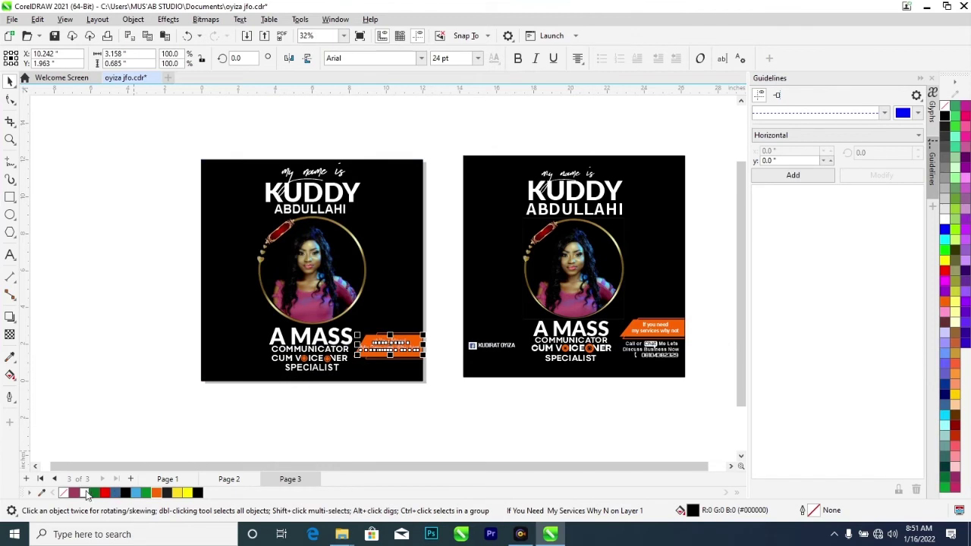
click(475, 58)
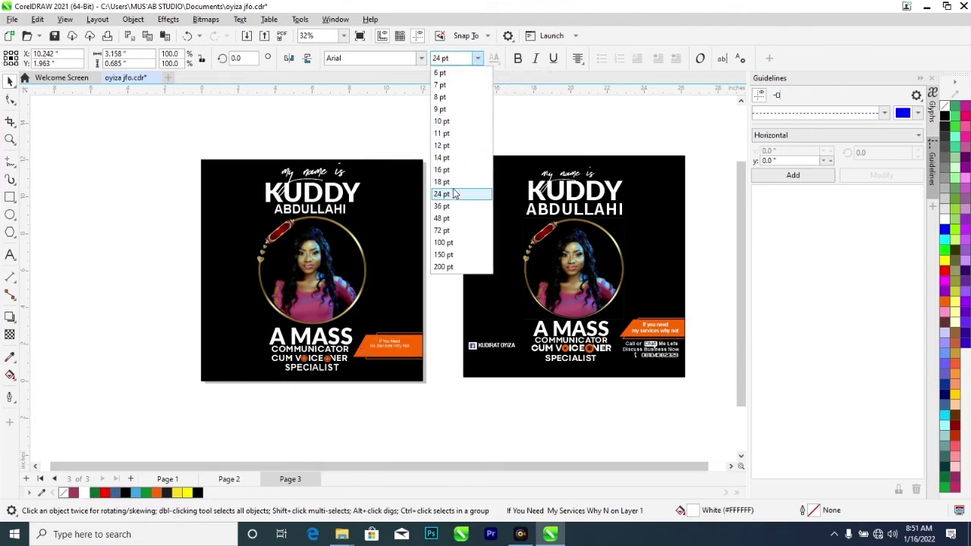
click(453, 187)
scroll(393, 303, up, 1)
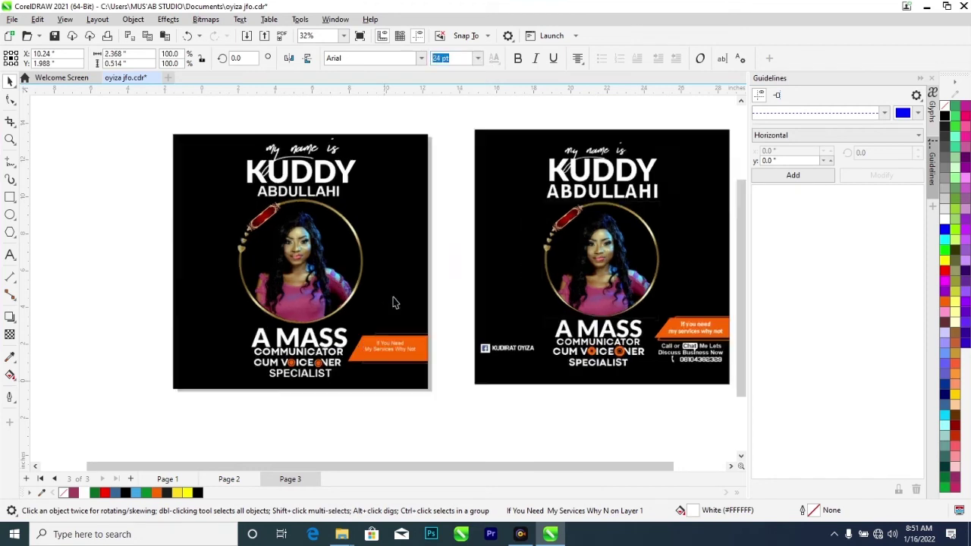
drag(457, 57, 432, 60)
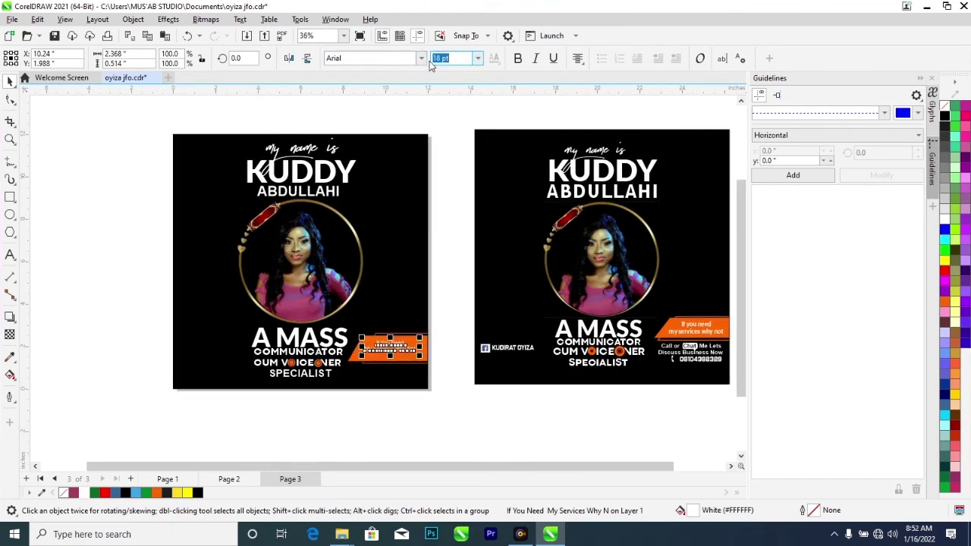
text(20)
key(Return)
scroll(374, 394, up, 1)
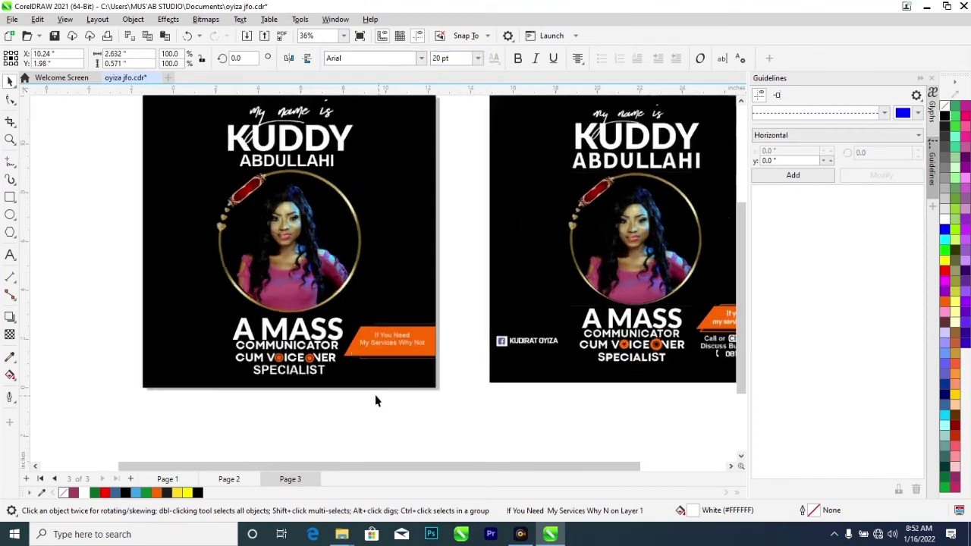
scroll(375, 394, down, 2)
click(392, 354)
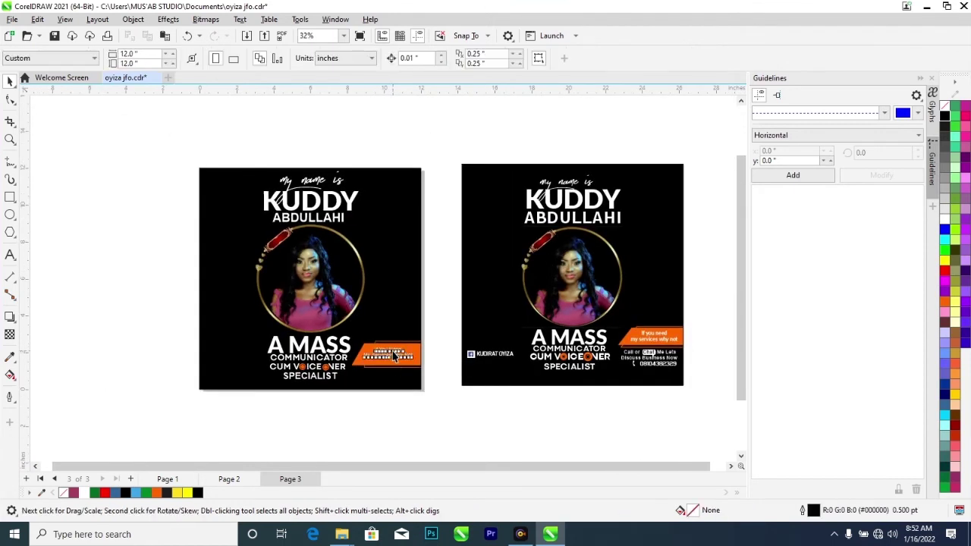
click(438, 423)
scroll(438, 424, up, 1)
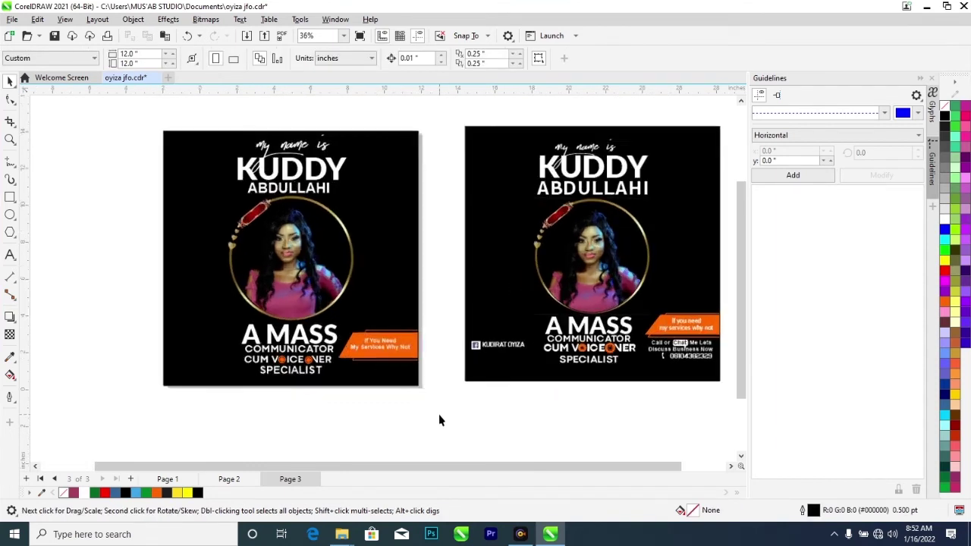
- Duplicate the banner text below the bar and retype it as 'Call or chat me Lets / Discuss Business Now'
click(378, 341)
drag(378, 340, 371, 379)
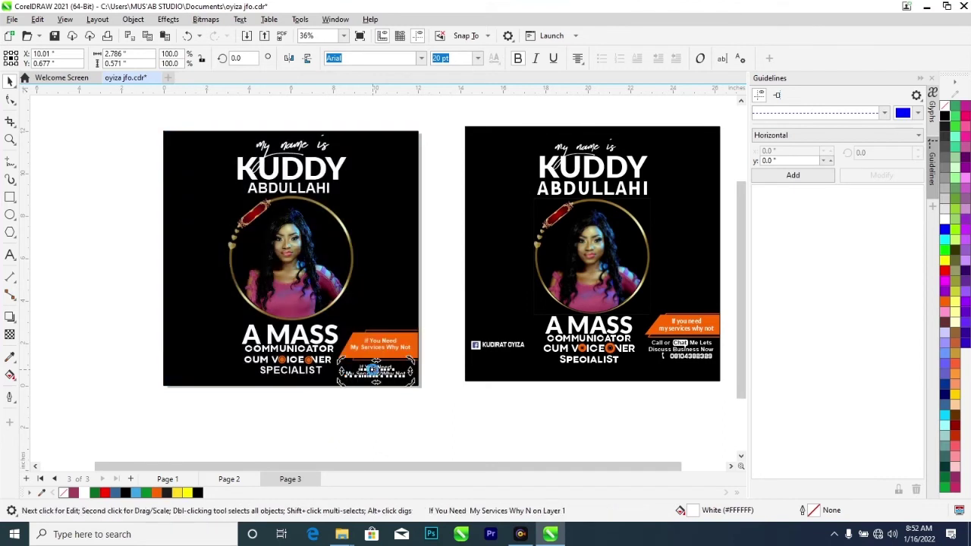
text(Ca)
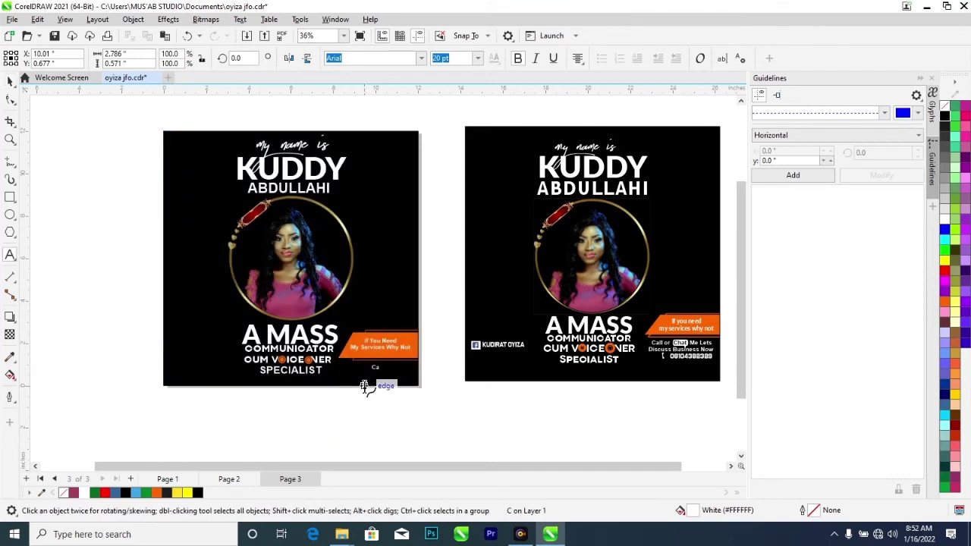
text(ll)
text(or chat me Lets)
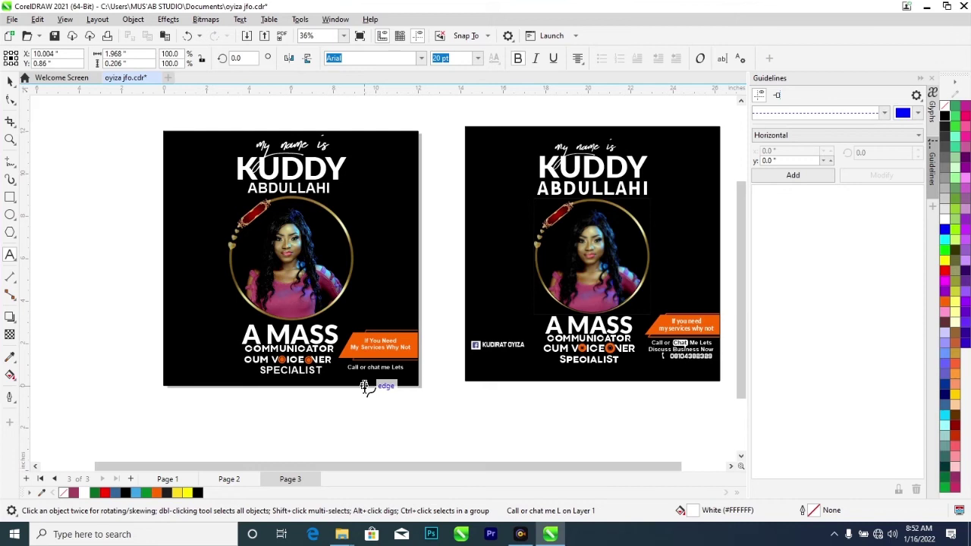
key(Return)
text(Discuss Business Now)
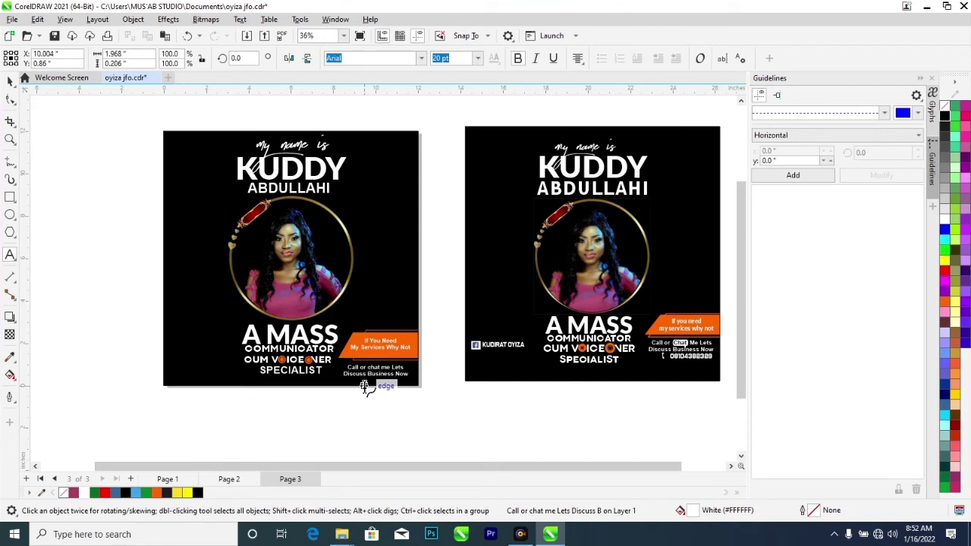
click(11, 81)
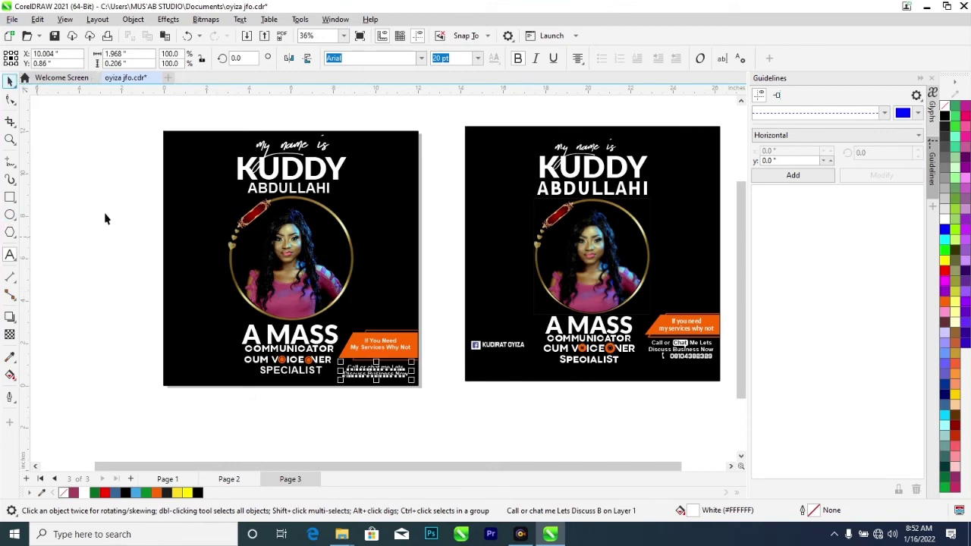
- Inspect the reference flyer's call-or-chat text and the shape behind 'Chat'
click(677, 348)
scroll(679, 343, up, 3)
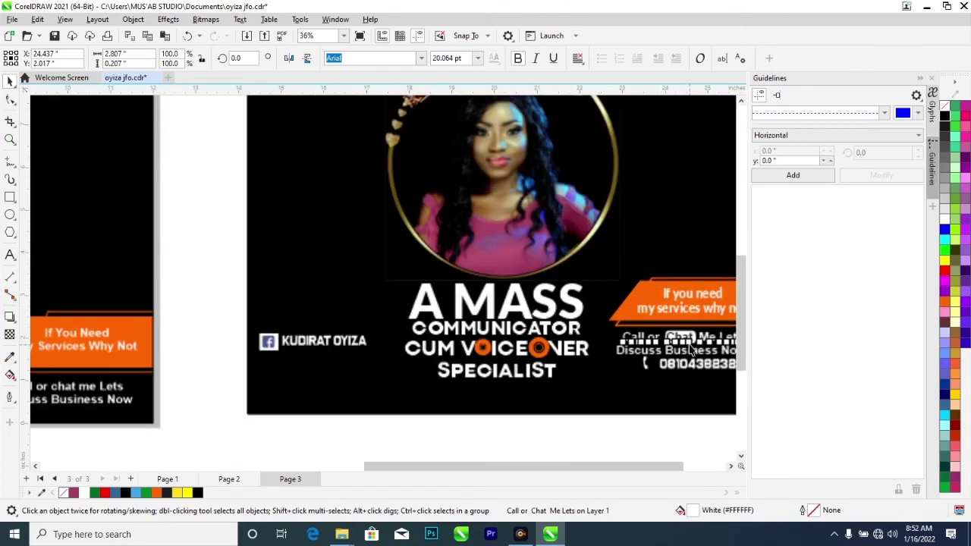
click(690, 341)
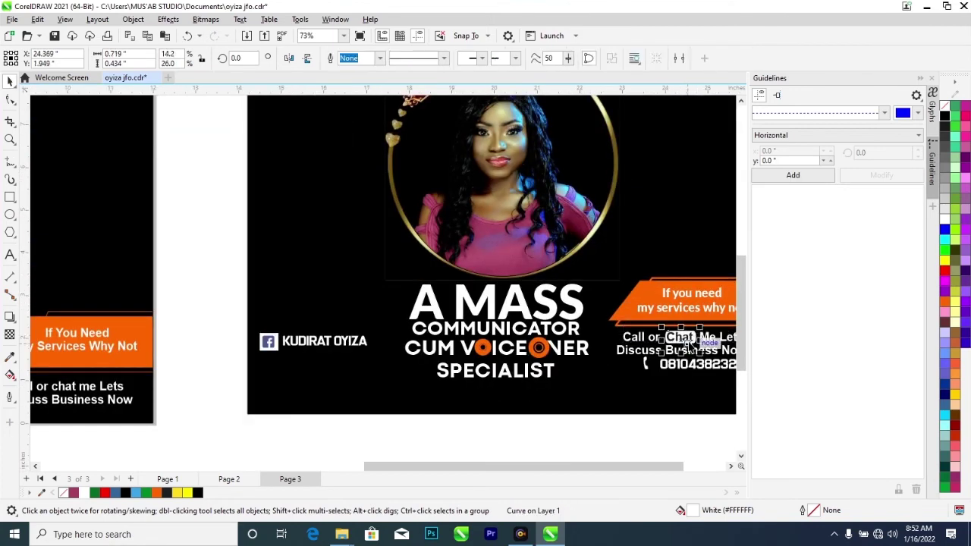
scroll(687, 342, down, 3)
click(110, 293)
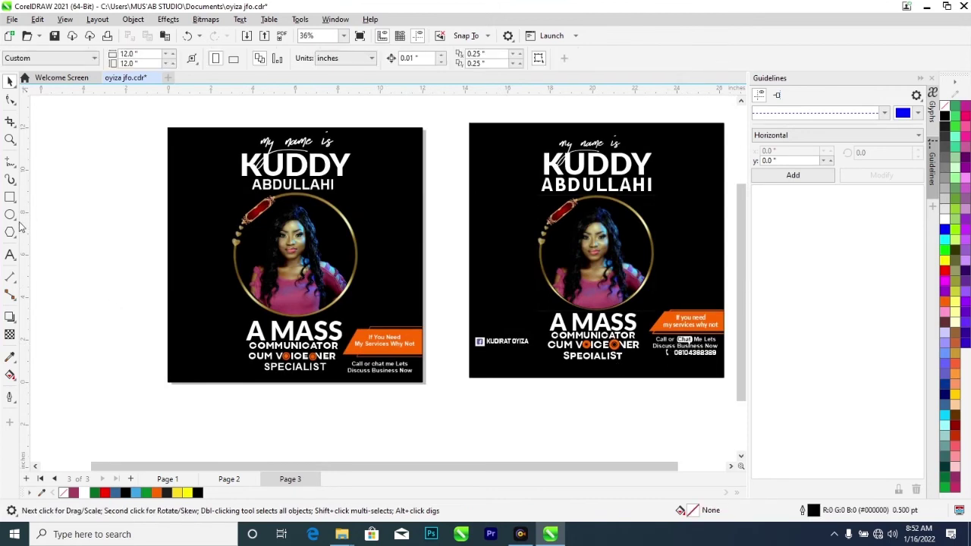
- Draw a small rectangle left of the flyers and round its corners
click(11, 196)
mouse_move(62, 221)
mouse_down()
mouse_move(77, 238)
mouse_move(106, 242)
mouse_up()
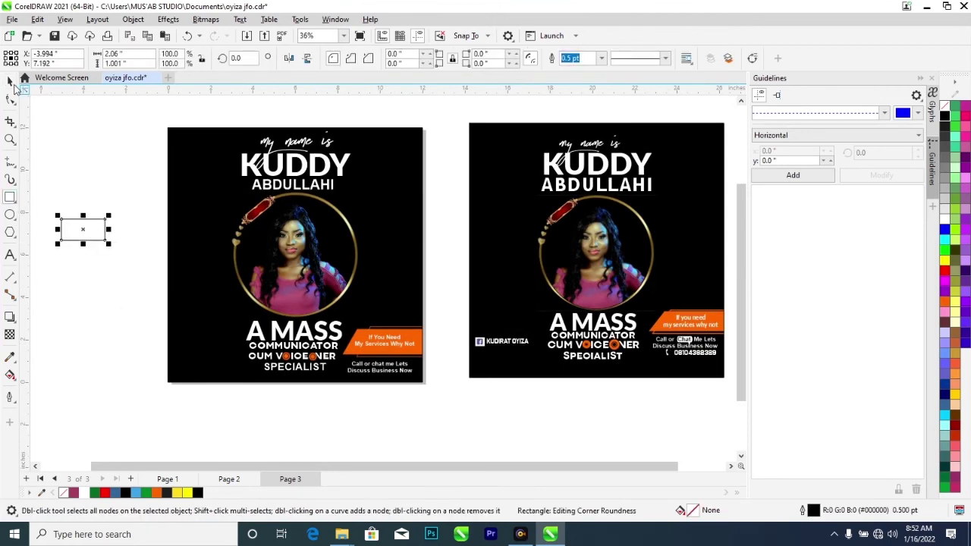
click(10, 99)
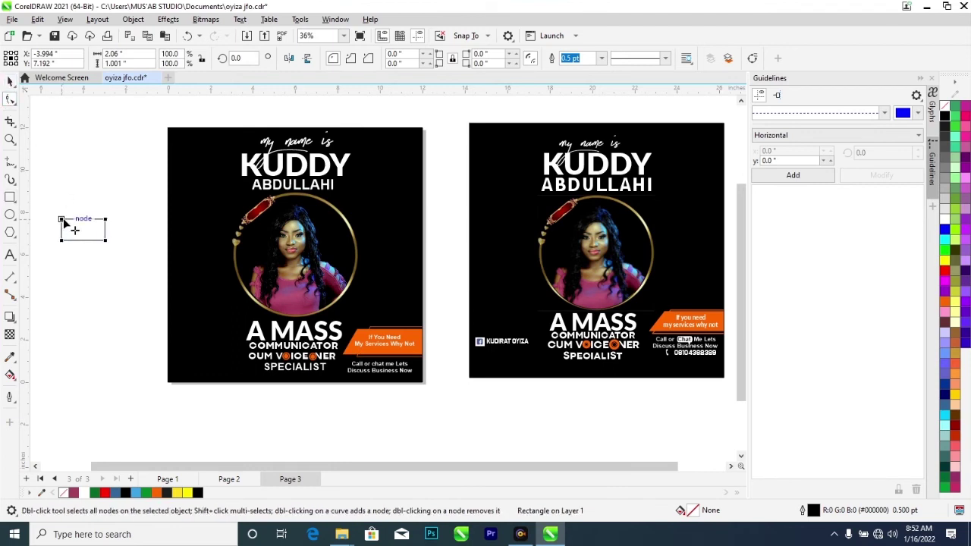
drag(63, 222, 70, 227)
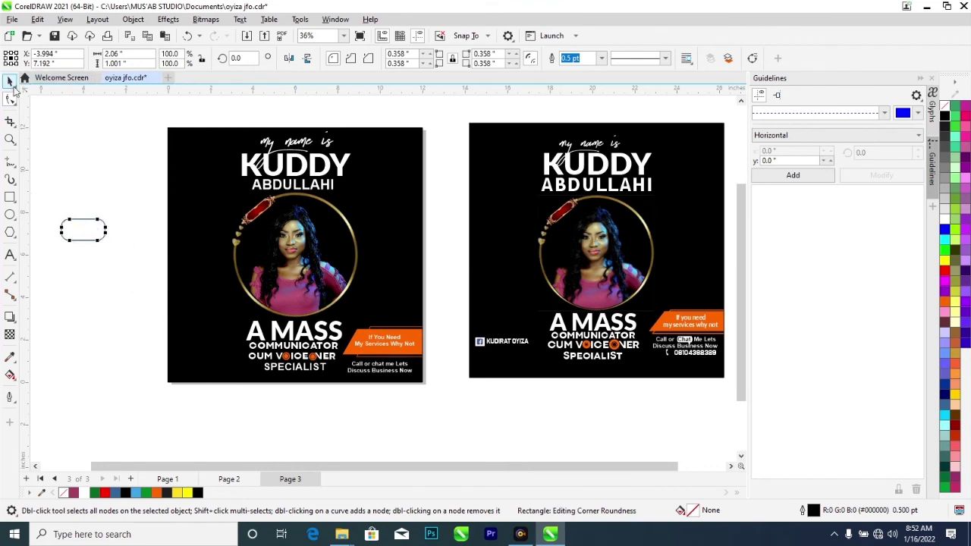
click(12, 84)
click(114, 203)
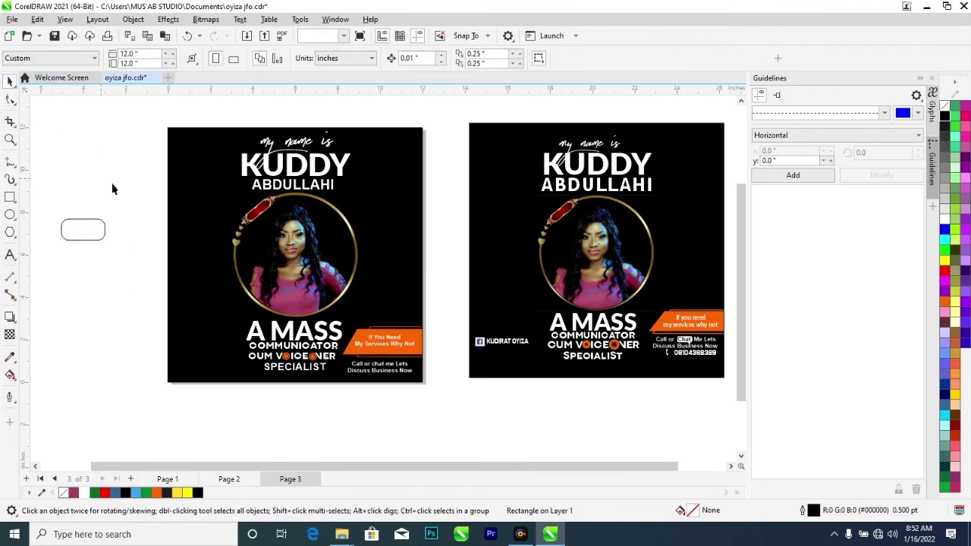
- Draw a triangular tail under the rectangle with the Pen tool and weld both into one shape
click(16, 168)
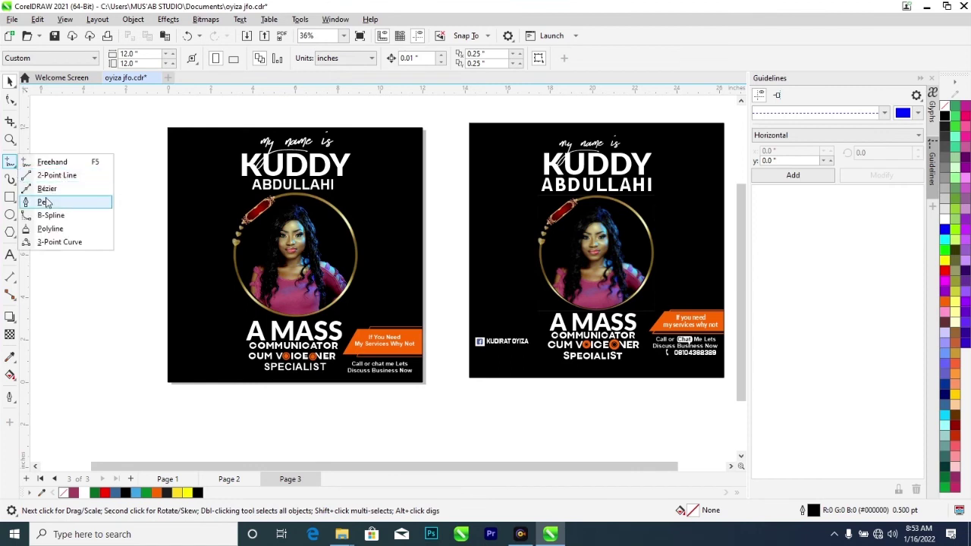
click(44, 203)
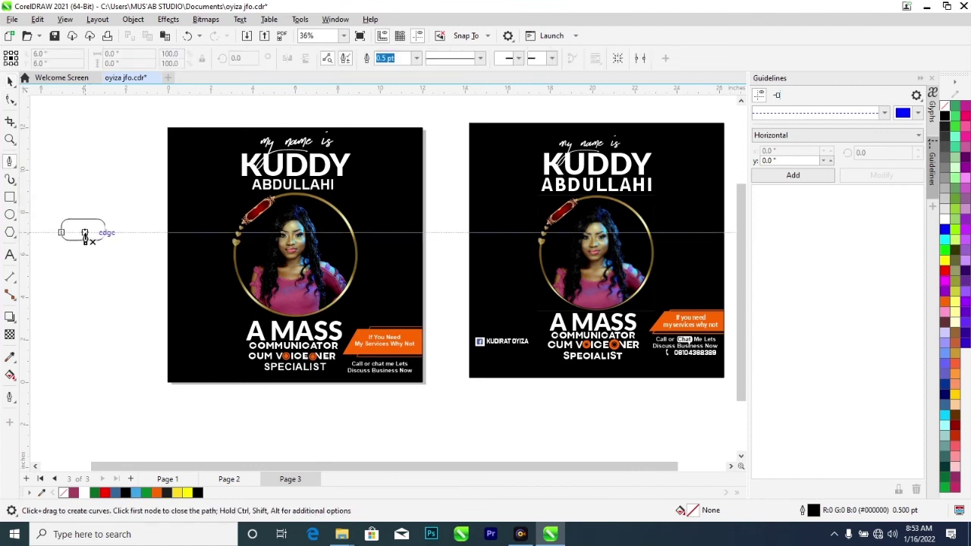
click(84, 232)
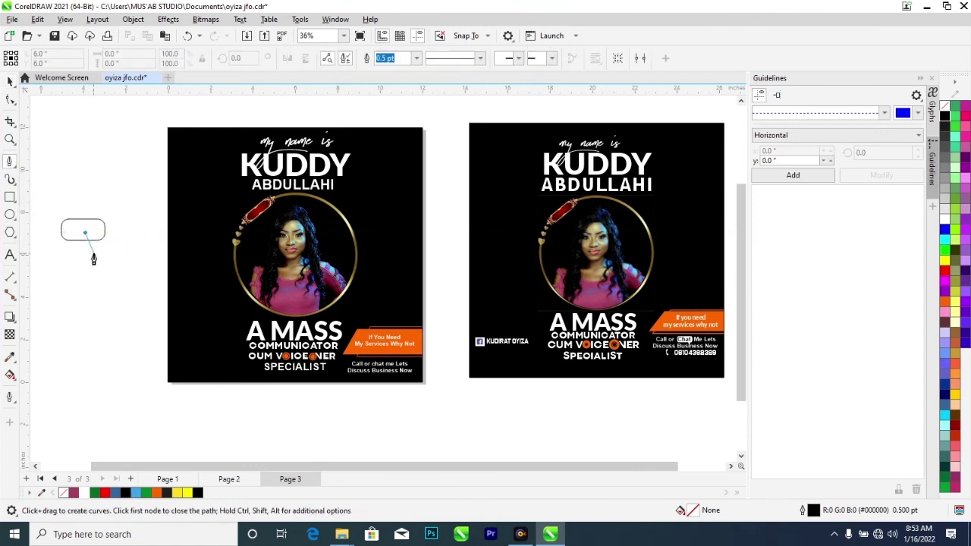
click(93, 254)
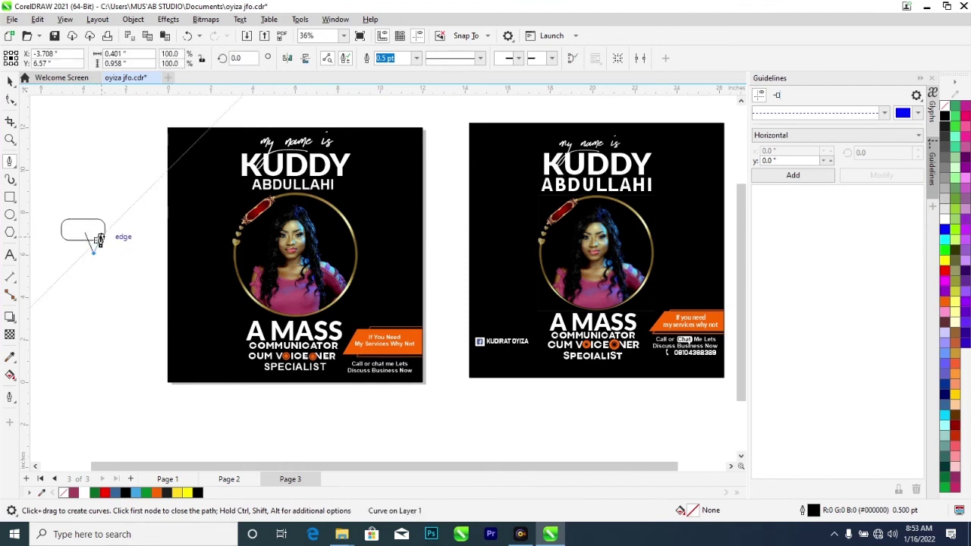
click(99, 241)
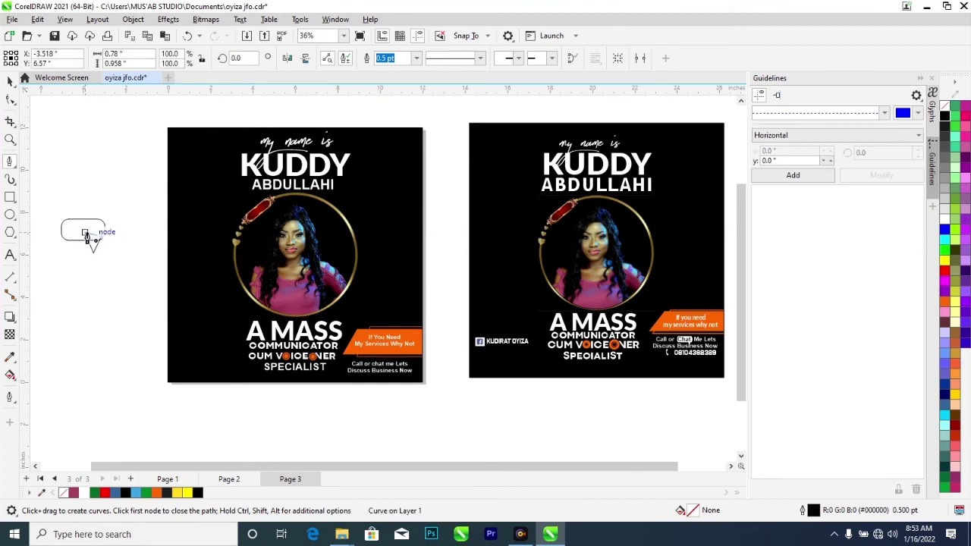
click(85, 234)
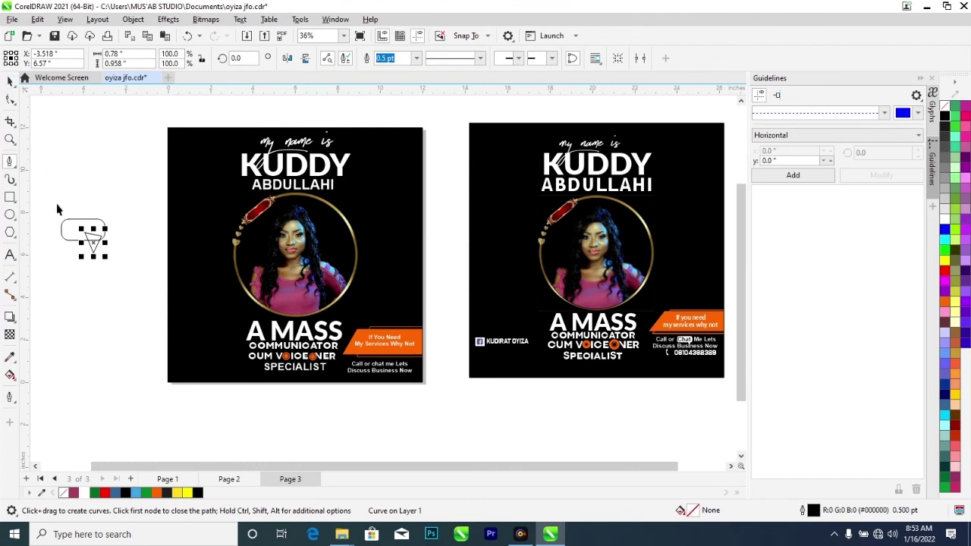
key(space)
drag(59, 212, 119, 276)
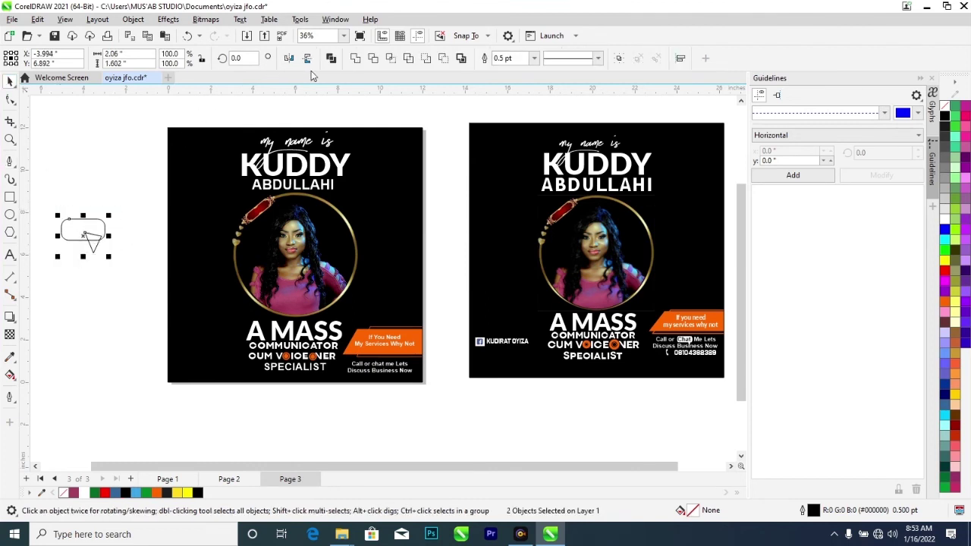
click(354, 59)
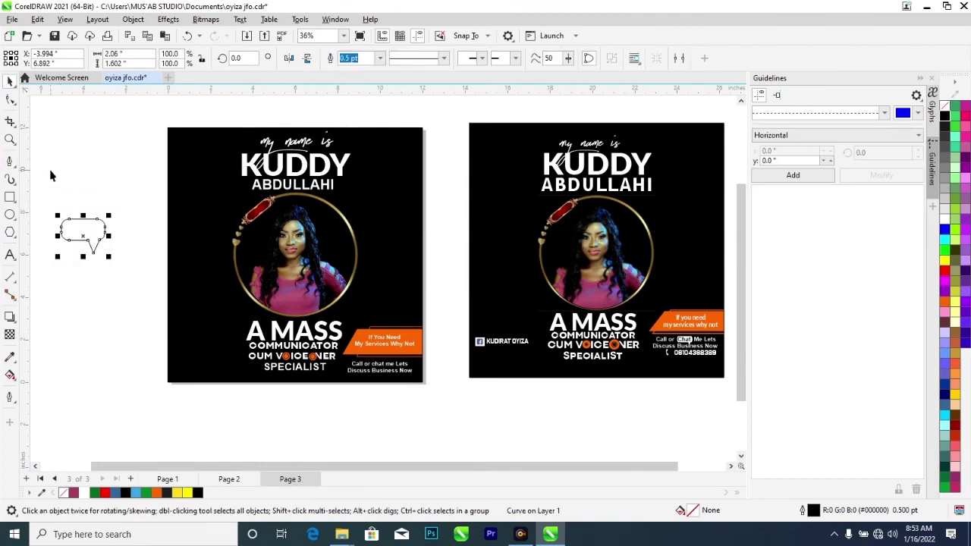
click(93, 167)
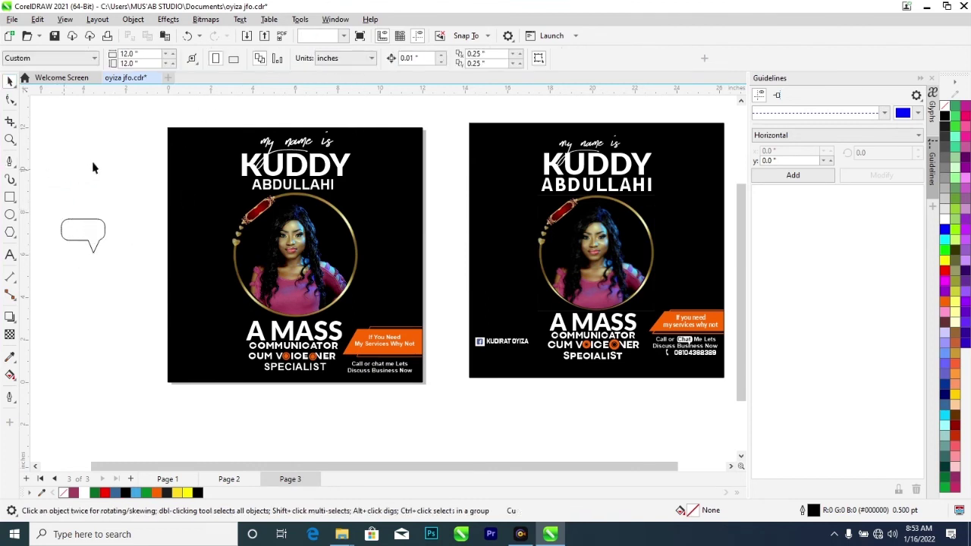
- Shrink the speech bubble and position it over the word 'chat' in the call-to-action text
click(78, 232)
scroll(84, 235, down, 1)
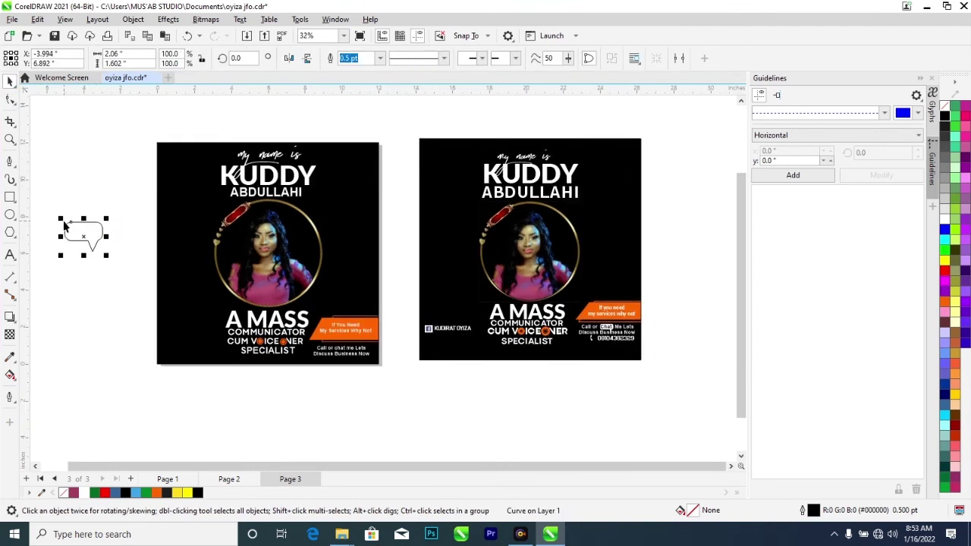
drag(61, 221, 340, 347)
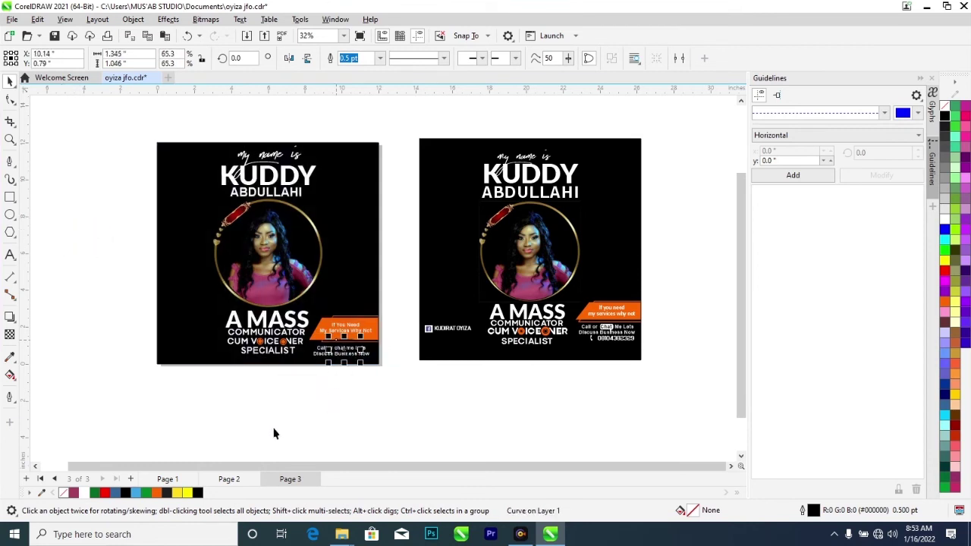
scroll(293, 432, up, 3)
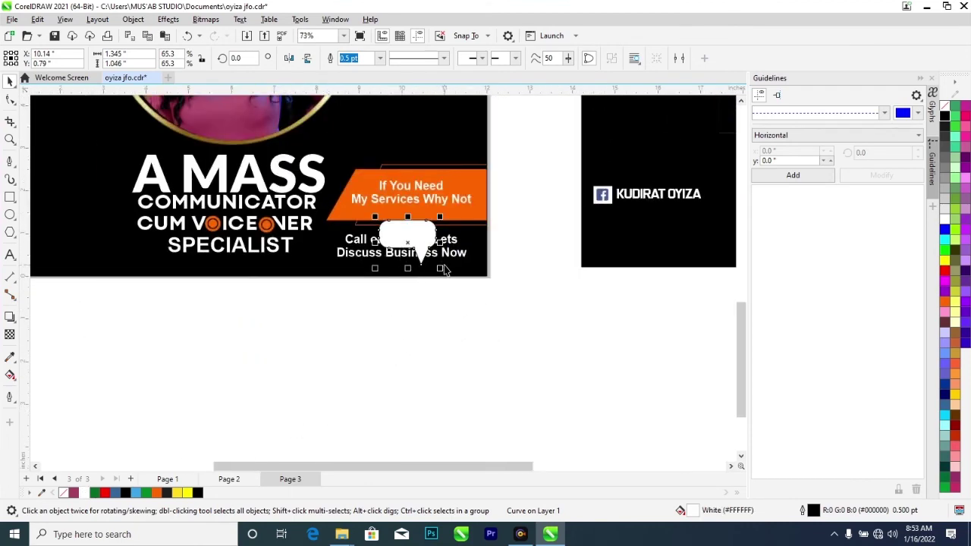
drag(439, 270, 370, 247)
scroll(415, 259, up, 1)
scroll(412, 277, up, 1)
scroll(372, 250, down, 1)
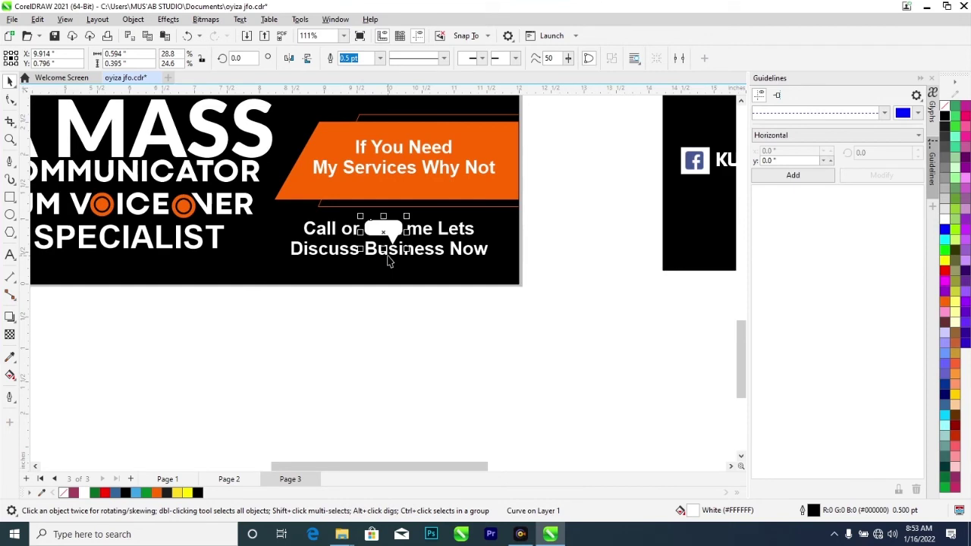
click(427, 315)
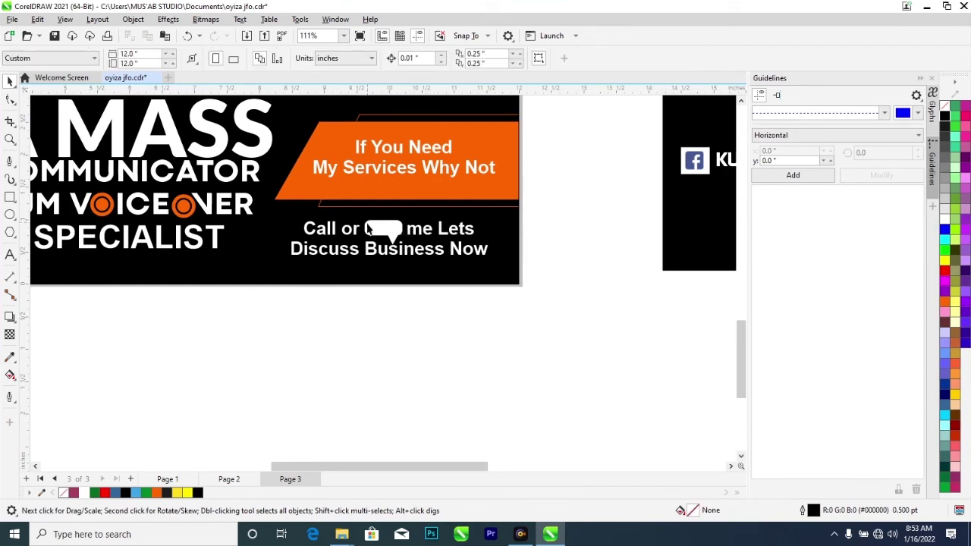
- Recolour the word 'chat' black inside the call-to-action text
click(374, 237)
double_click(380, 229)
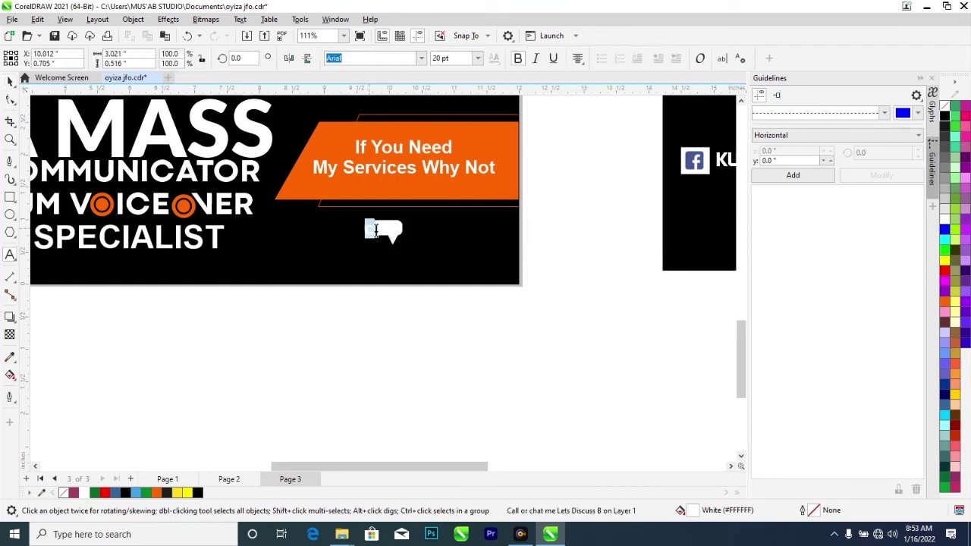
drag(366, 227, 400, 228)
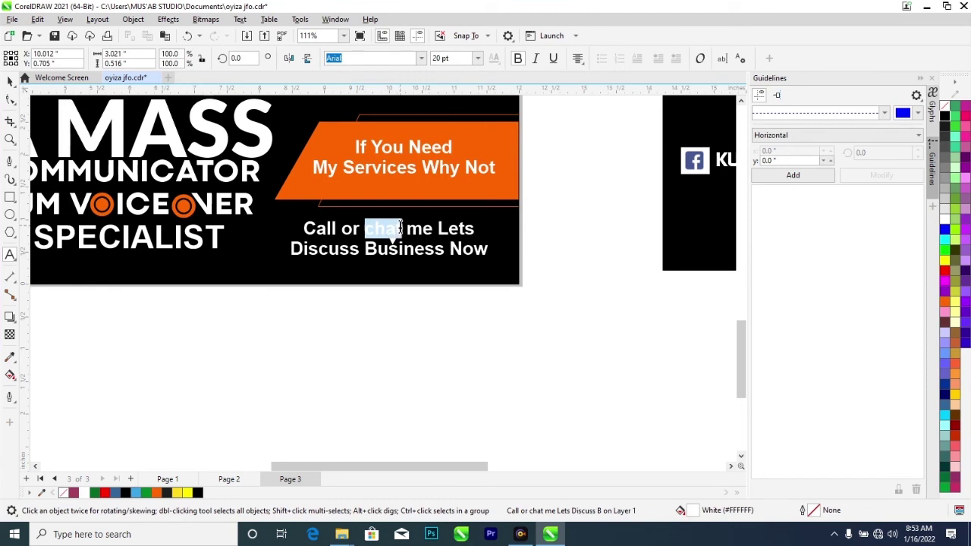
click(197, 492)
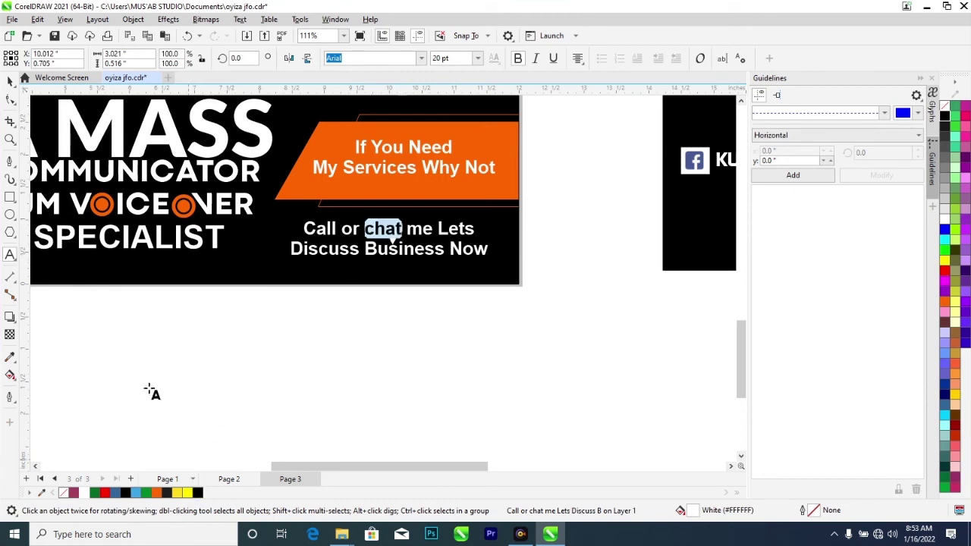
click(10, 81)
click(323, 326)
scroll(322, 326, down, 4)
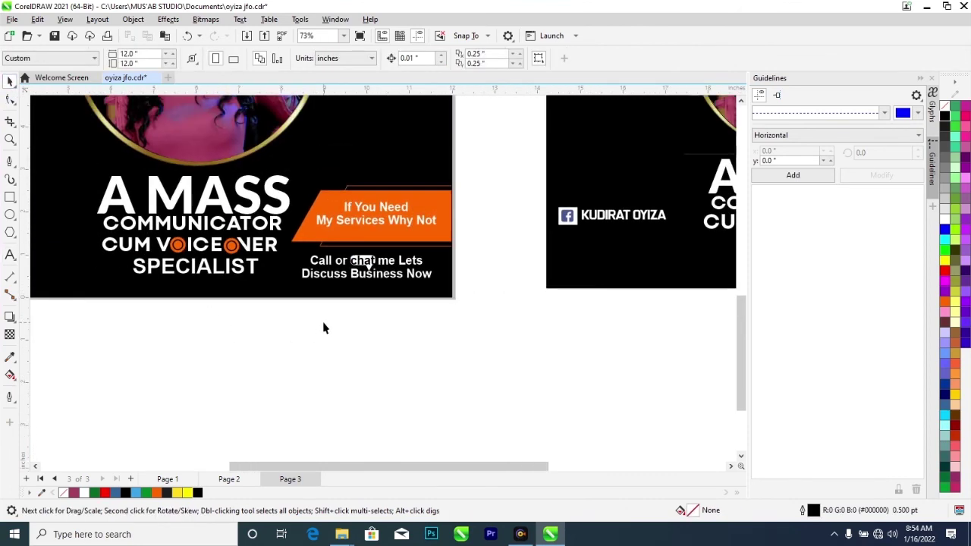
- Nudge the call-to-action text and its chat bubble together slightly to the right
scroll(323, 328, down, 2)
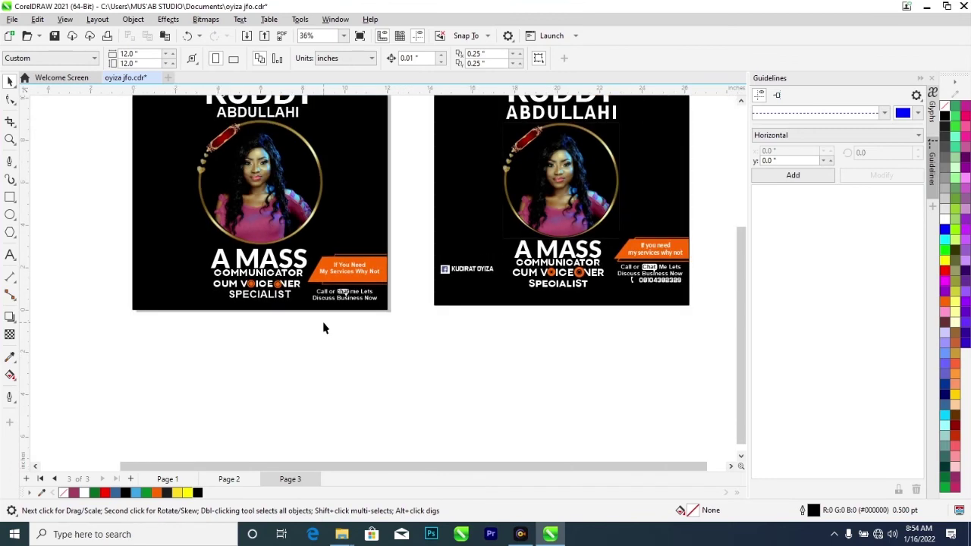
scroll(323, 327, down, 1)
scroll(323, 327, up, 2)
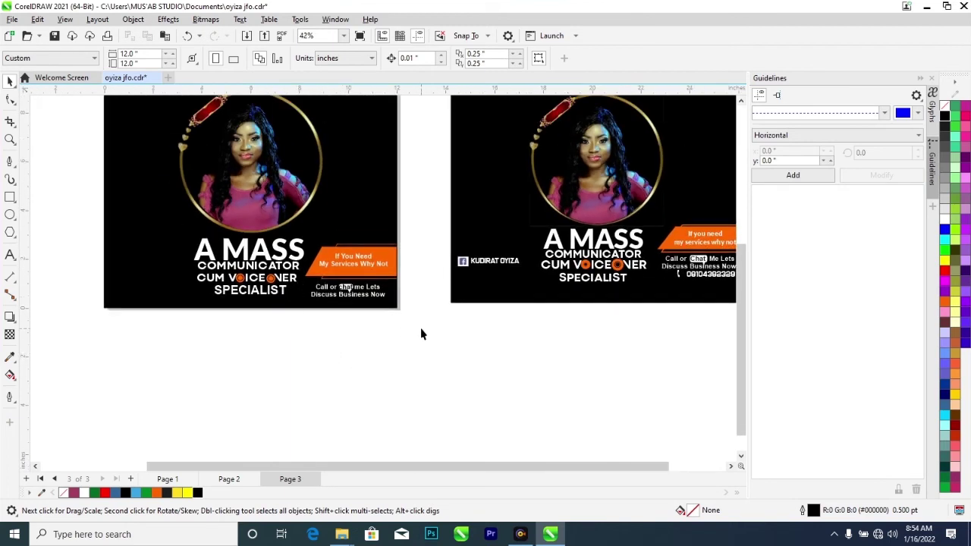
drag(420, 329, 306, 277)
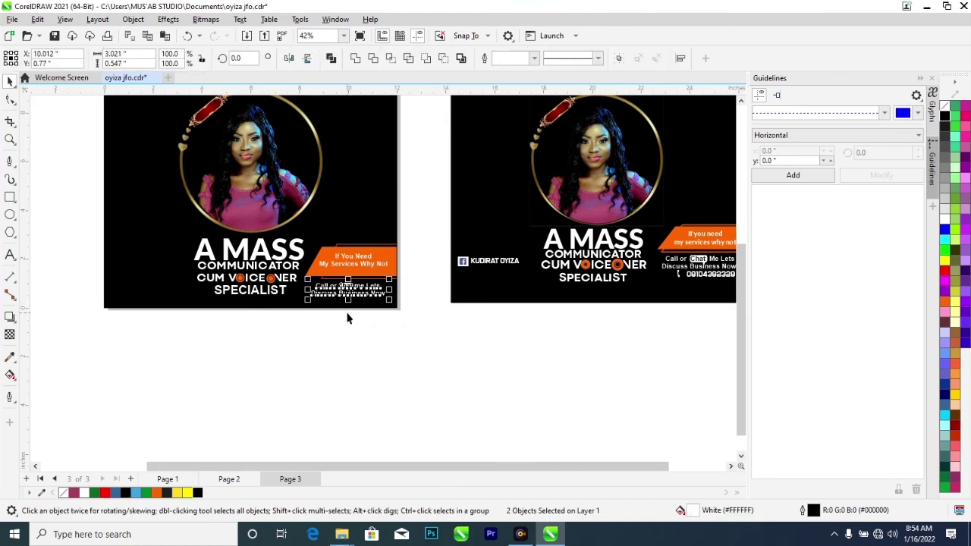
key(Right)
key(Right)
key(Right)
key(Right)
key(Right)
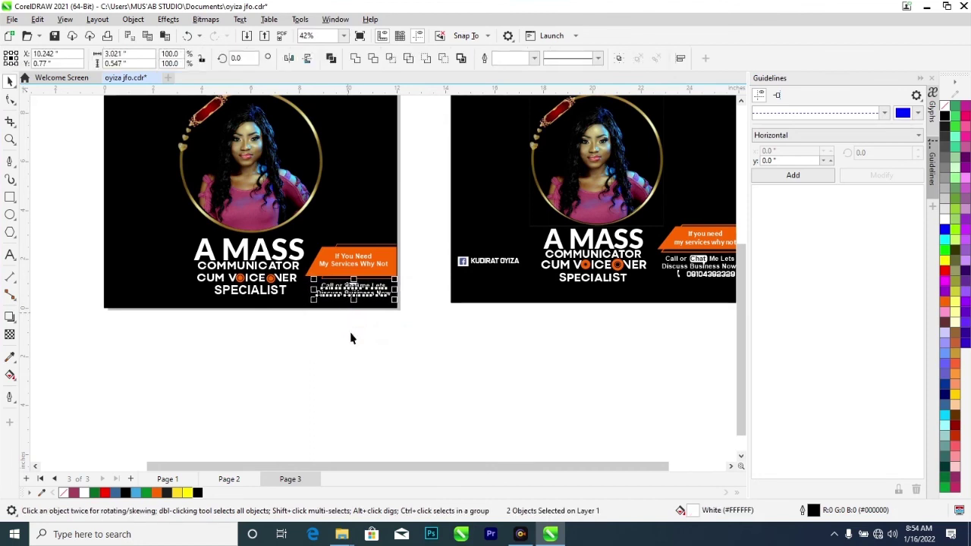
click(354, 350)
scroll(351, 355, down, 2)
scroll(354, 362, up, 4)
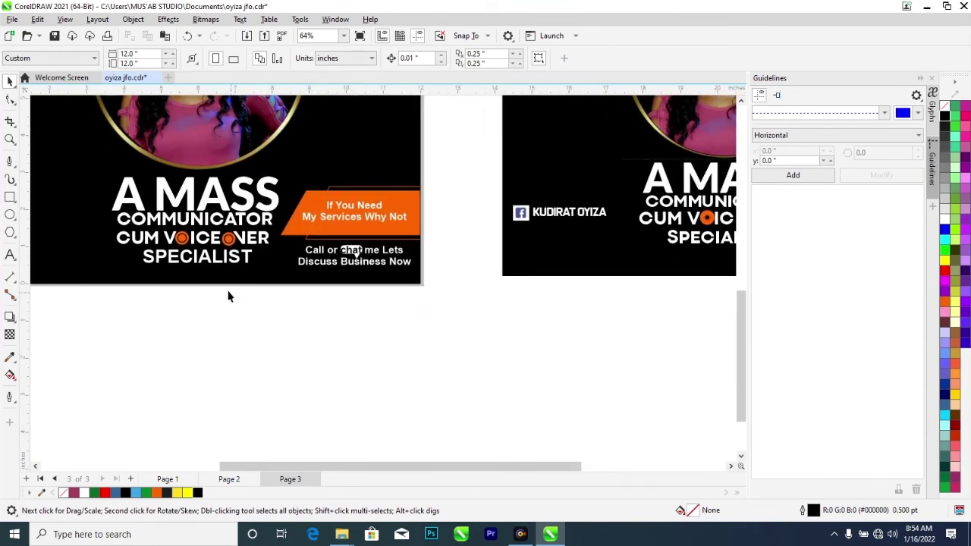
click(337, 266)
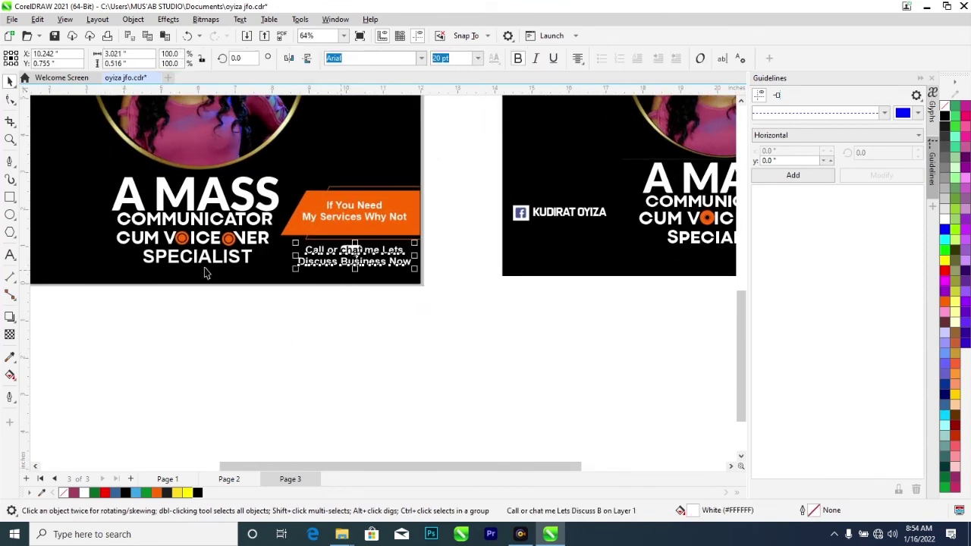
click(10, 256)
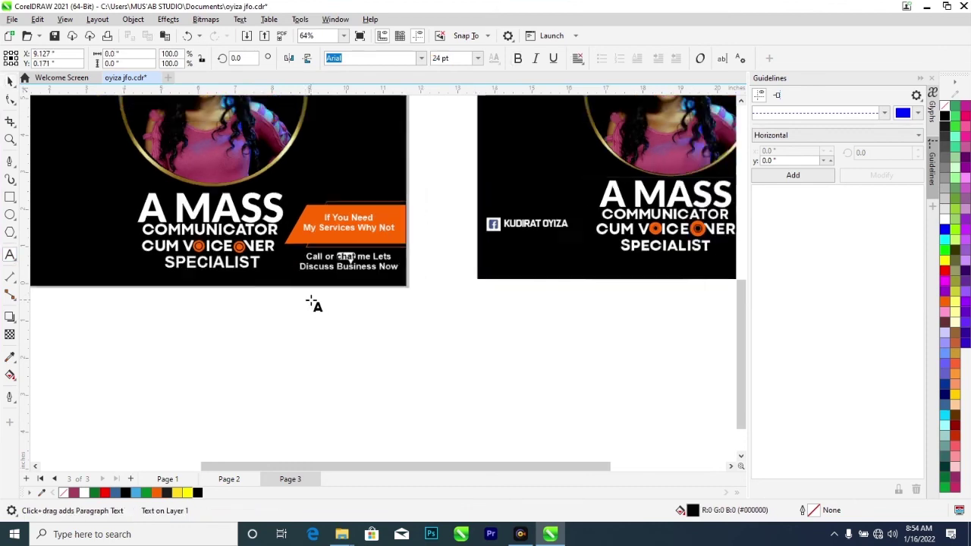
- Recolour and bold the phone-number line, nudge it into place, and open the Glyphs docker
scroll(315, 279, up, 2)
scroll(369, 289, down, 3)
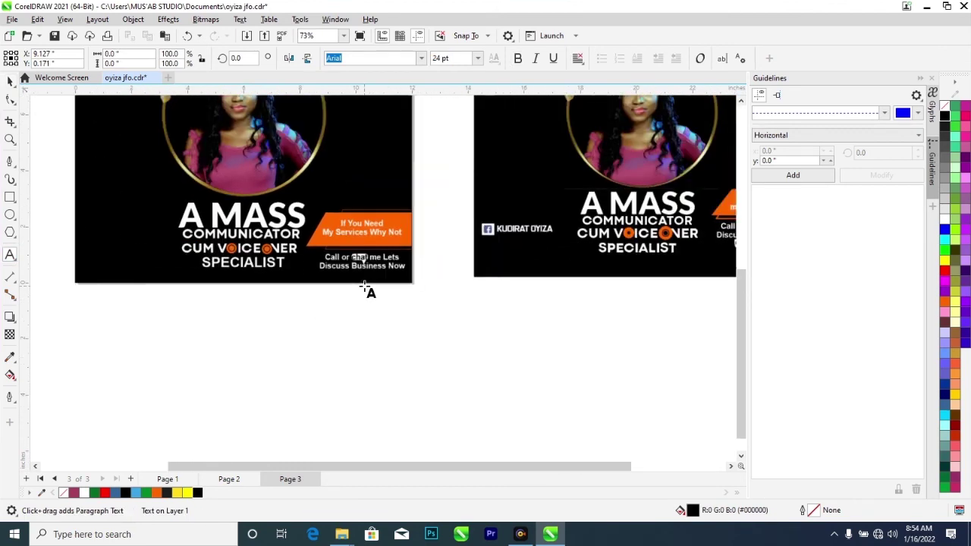
scroll(368, 288, up, 1)
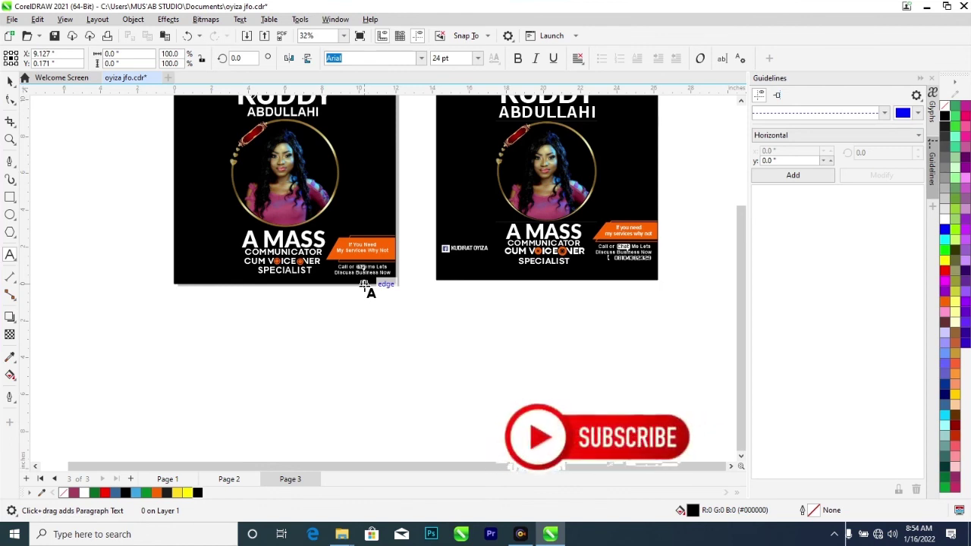
click(365, 282)
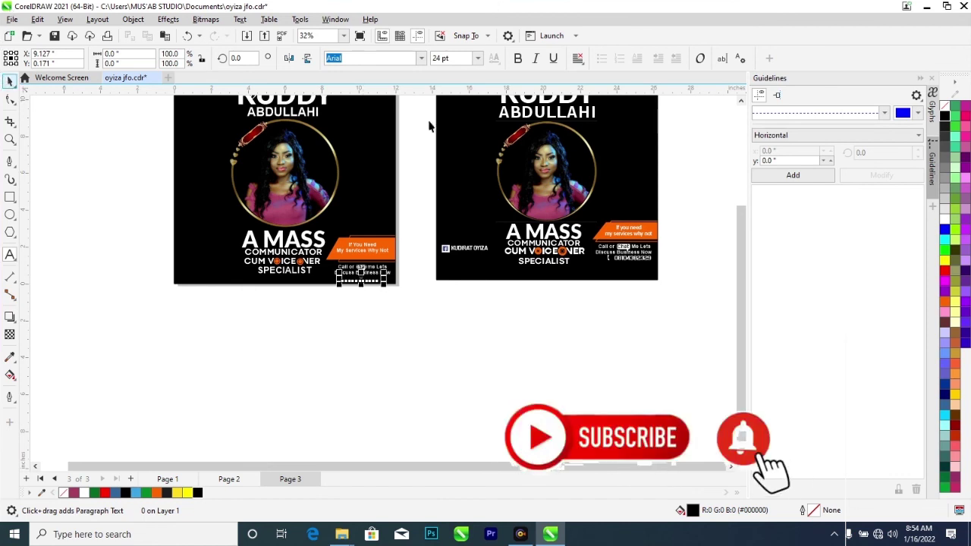
key(ctrl+space)
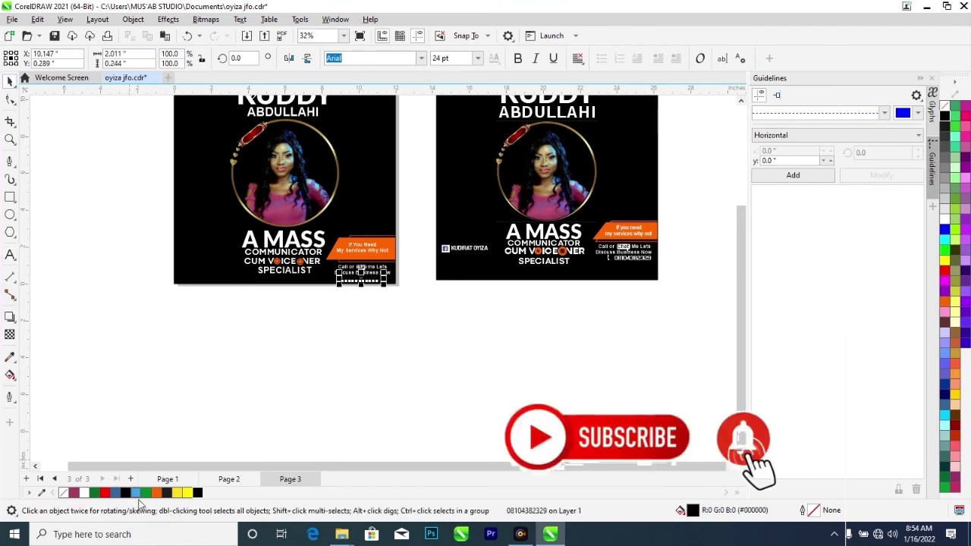
scroll(292, 408, up, 2)
click(73, 492)
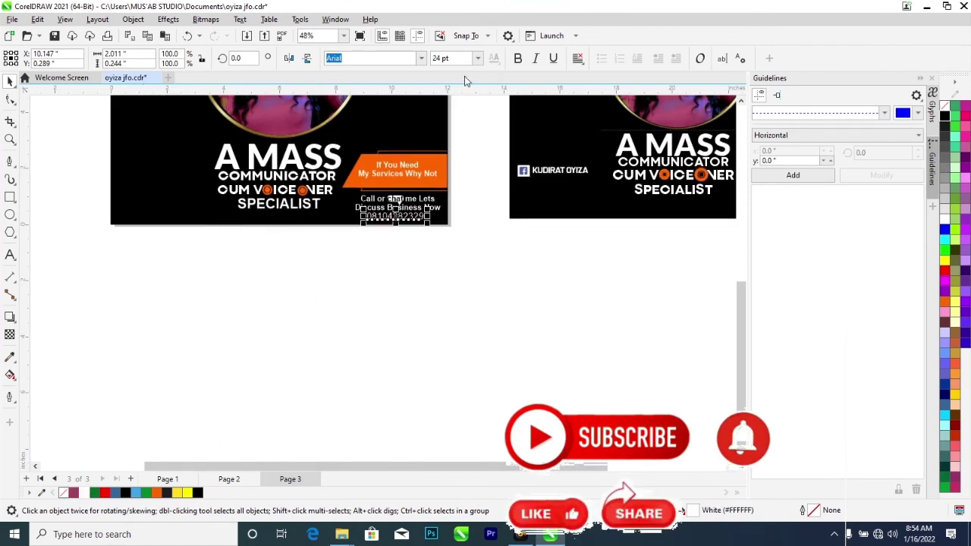
click(518, 59)
scroll(455, 186, up, 1)
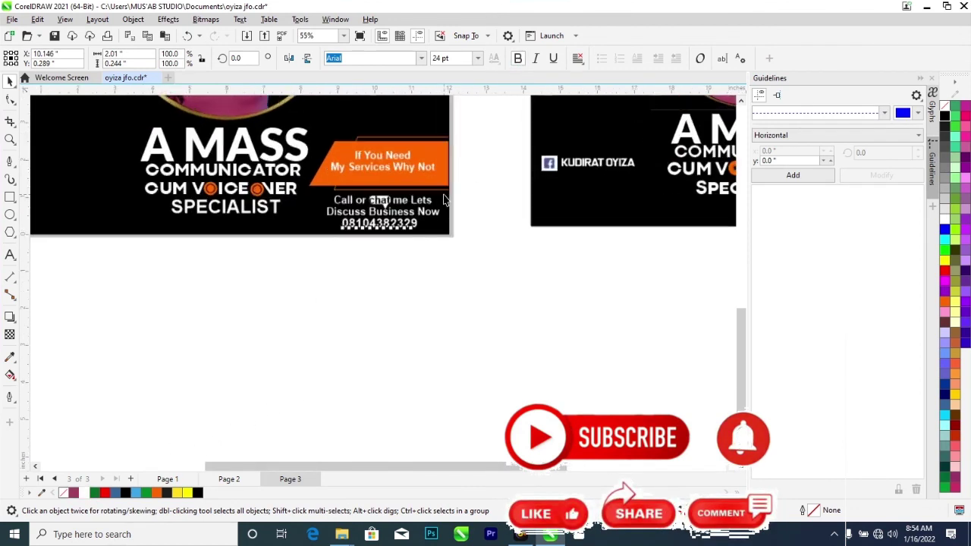
drag(396, 217, 399, 232)
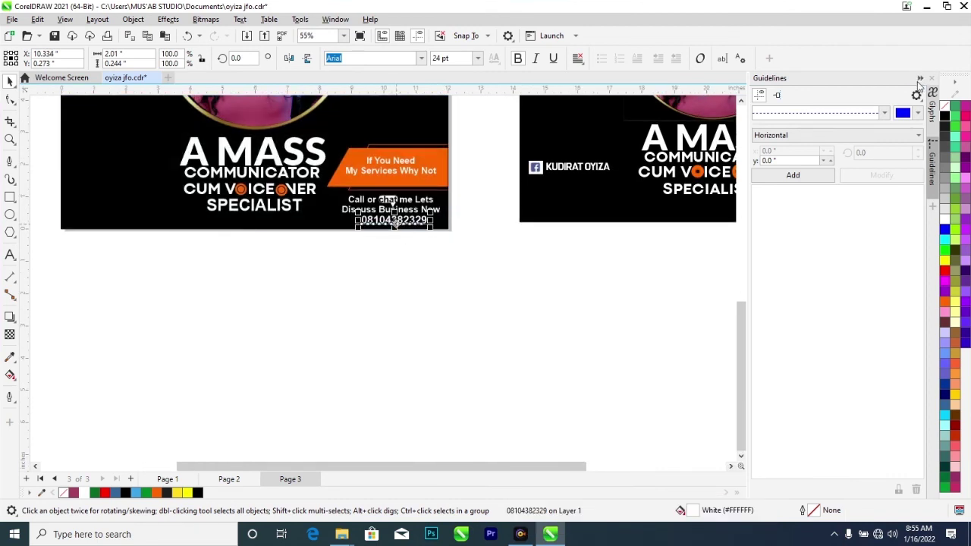
click(933, 113)
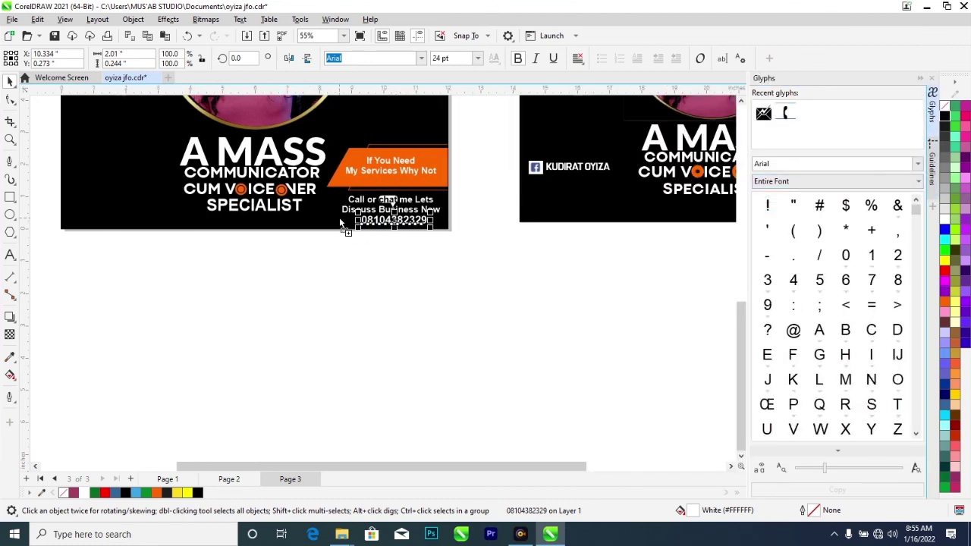
- Place a rotated 26 pt Webdings phone glyph just before the phone number
drag(339, 218, 341, 217)
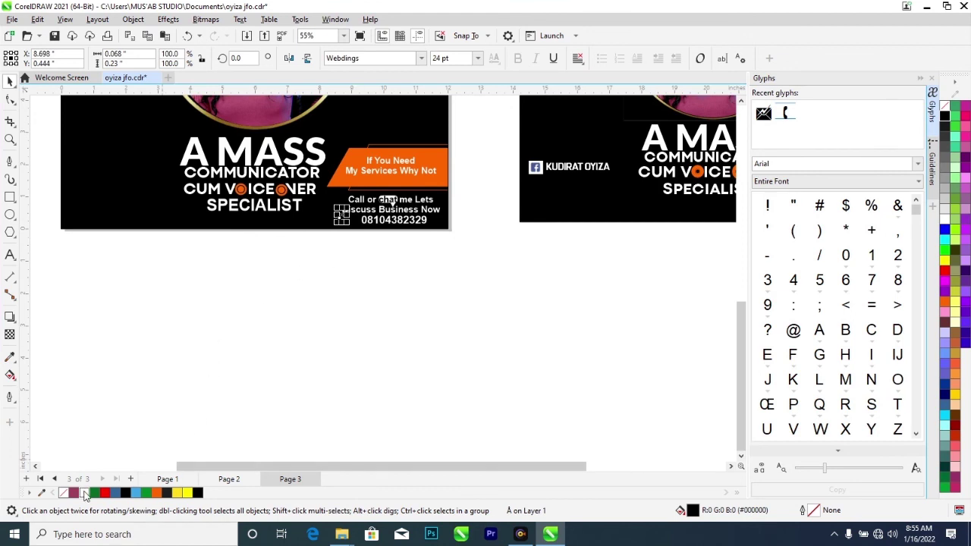
click(341, 215)
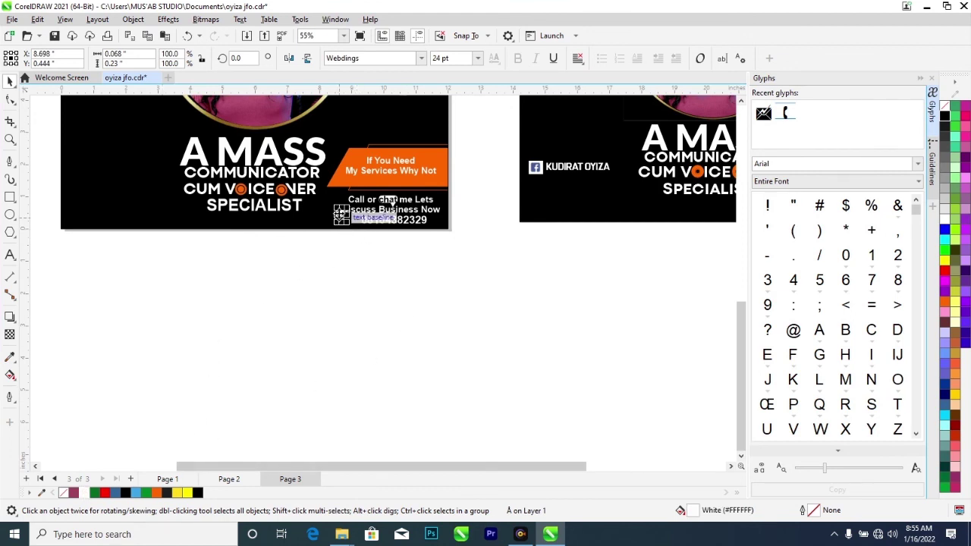
mouse_move(342, 216)
mouse_down()
mouse_move(354, 222)
mouse_move(340, 233)
mouse_up()
scroll(360, 235, up, 1)
scroll(359, 235, up, 1)
click(360, 235)
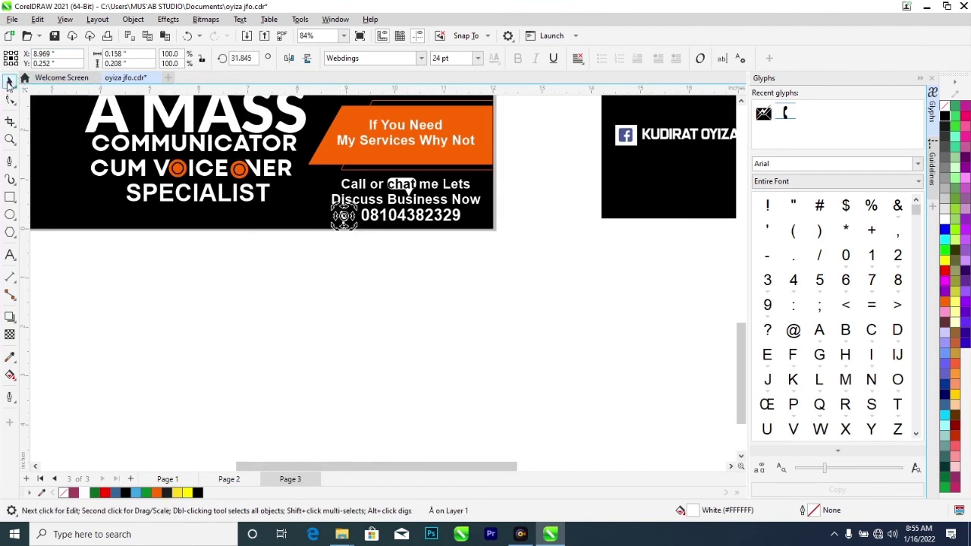
click(223, 339)
click(345, 217)
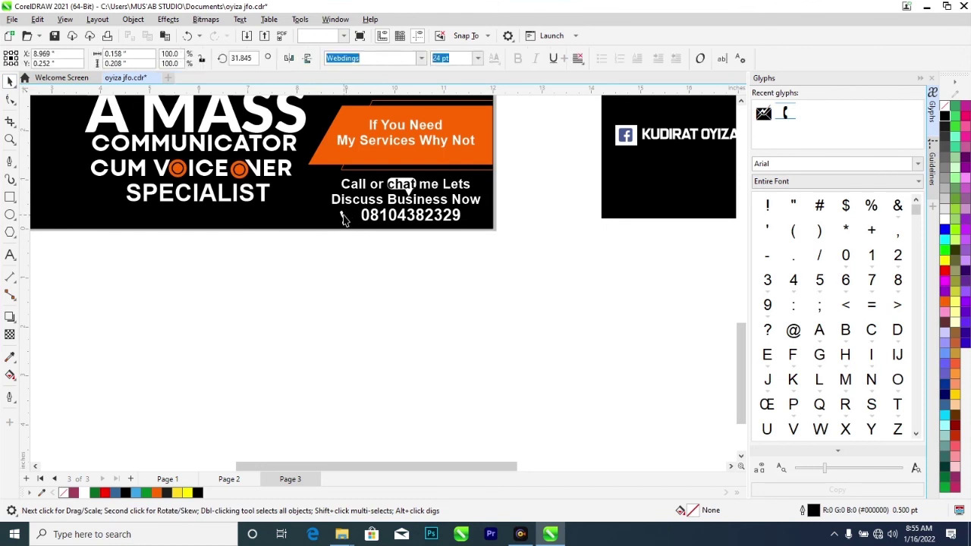
drag(345, 217, 354, 219)
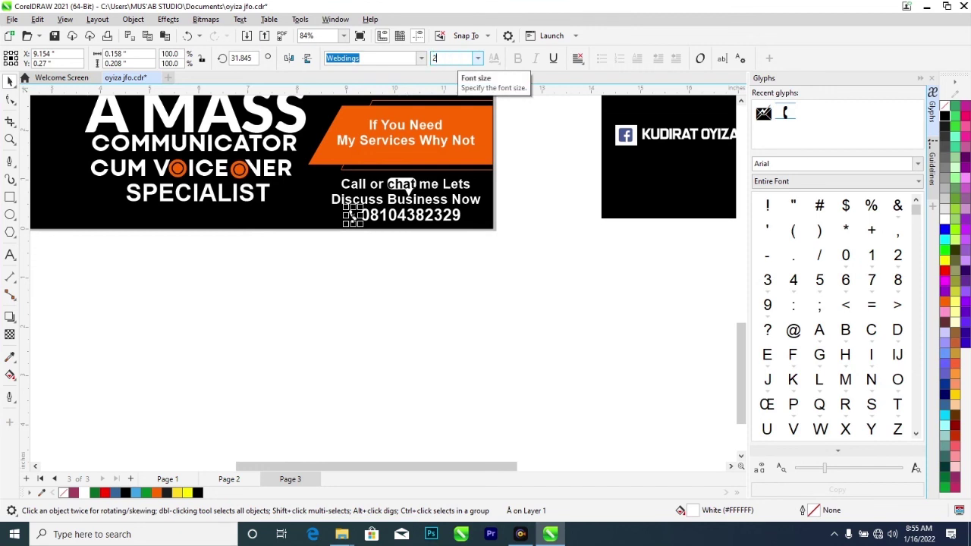
key(Return)
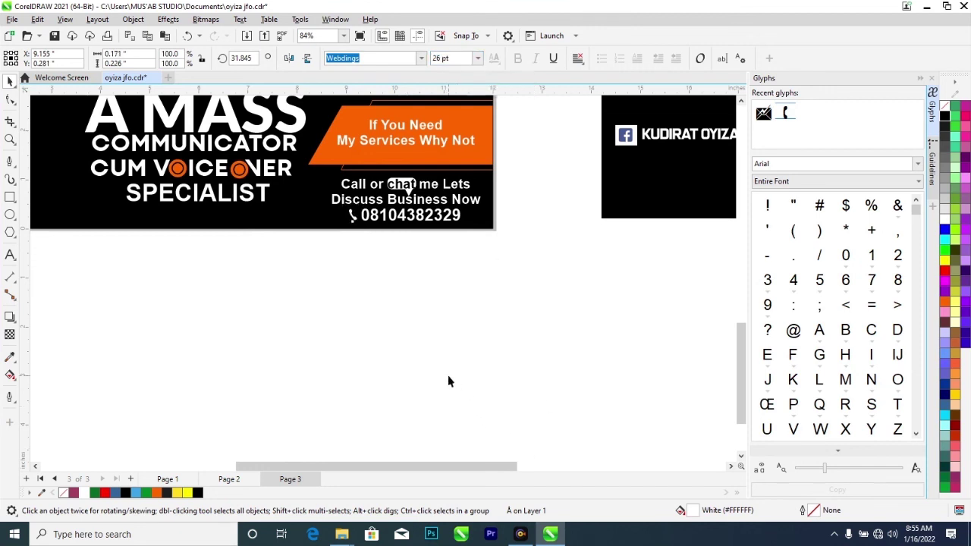
- Zoom out to show the whole flyer page
click(389, 317)
scroll(389, 317, down, 2)
key(z)
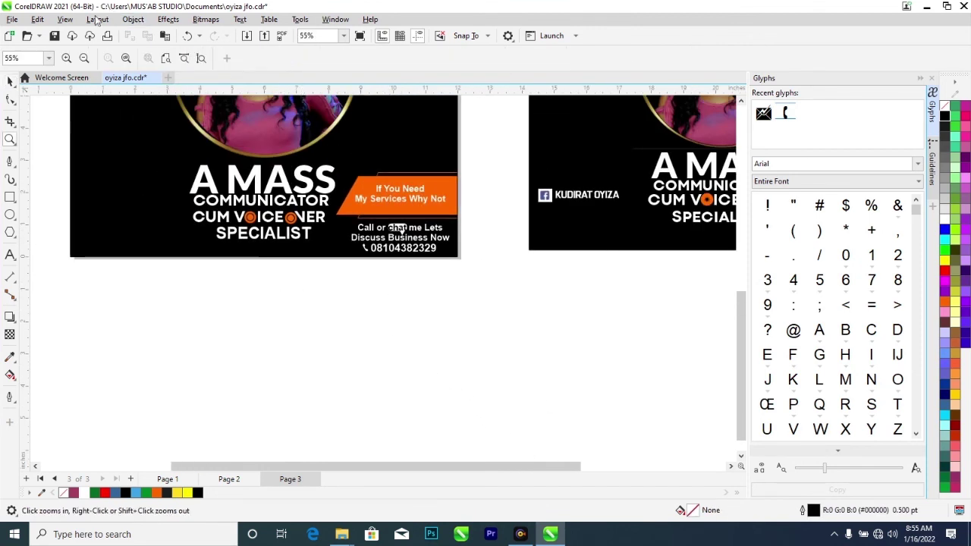
click(166, 60)
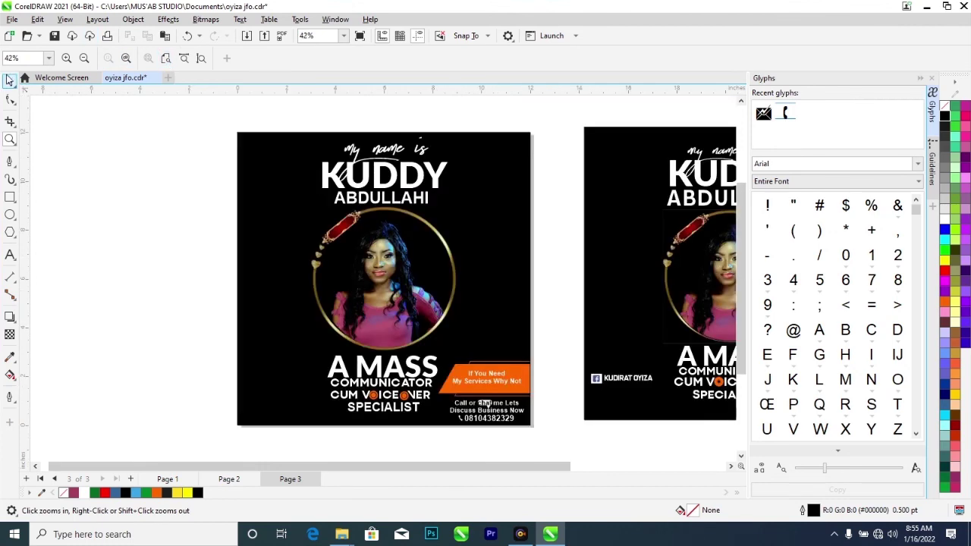
- Copy the Facebook icon from the reference flyer to the new flyer's bottom-left corner
click(10, 81)
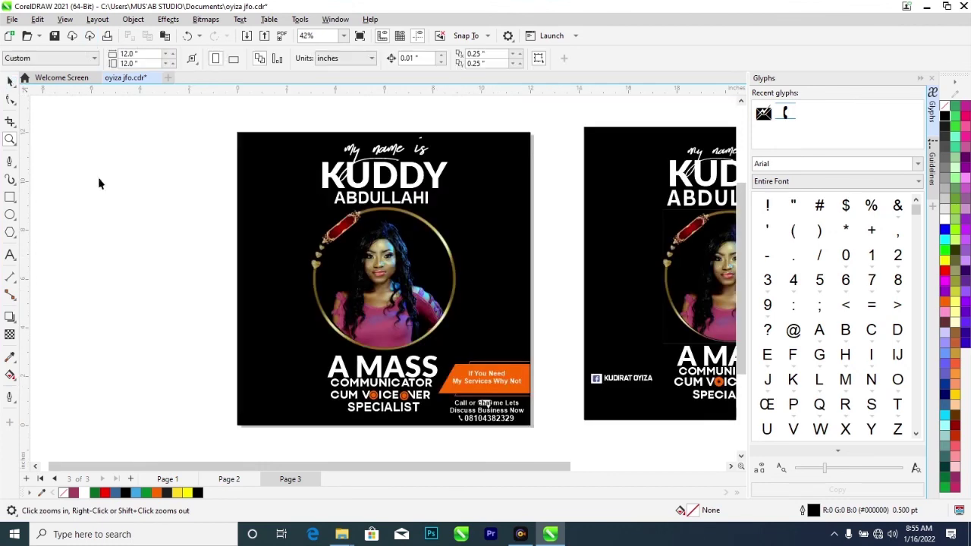
click(597, 381)
scroll(597, 379, up, 3)
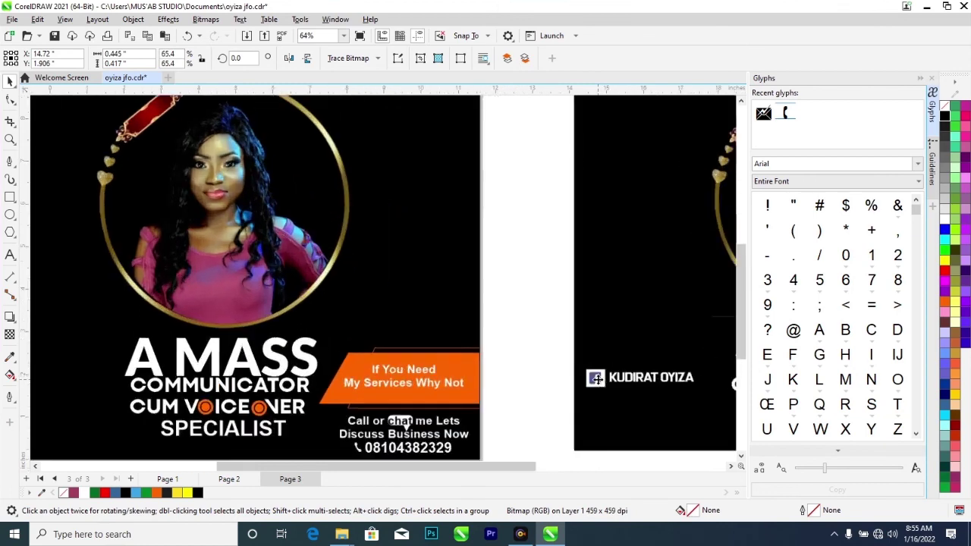
scroll(596, 379, down, 2)
scroll(597, 379, up, 2)
scroll(597, 379, down, 3)
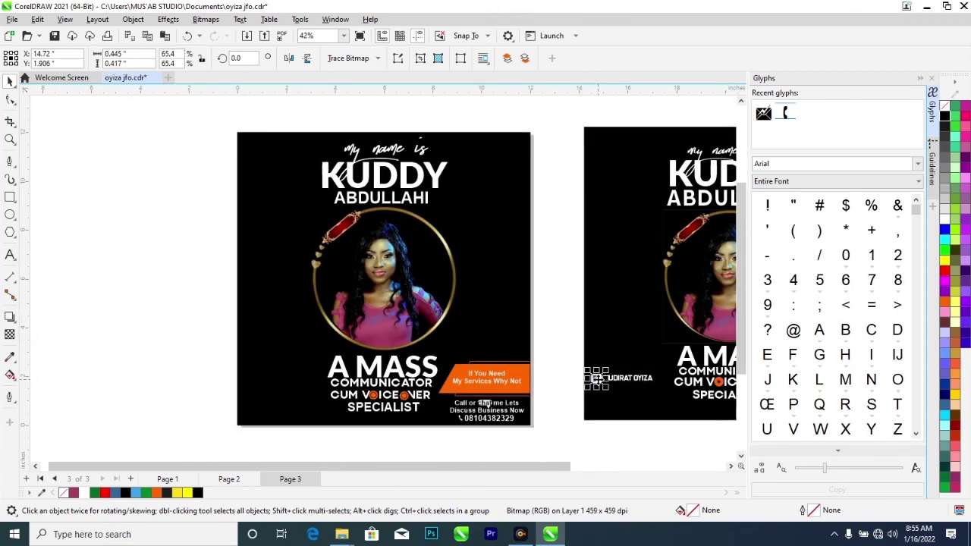
scroll(596, 379, up, 1)
scroll(596, 379, down, 1)
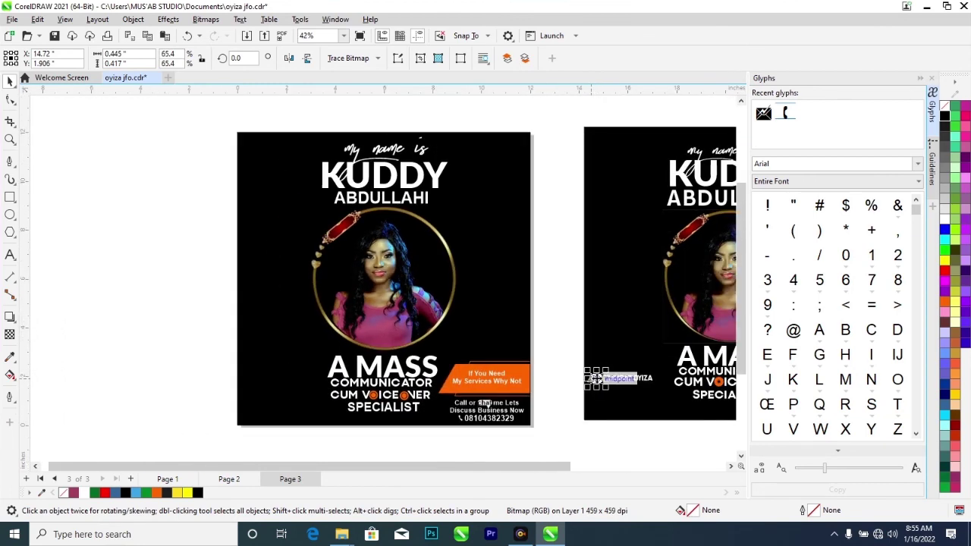
drag(597, 378, 251, 397)
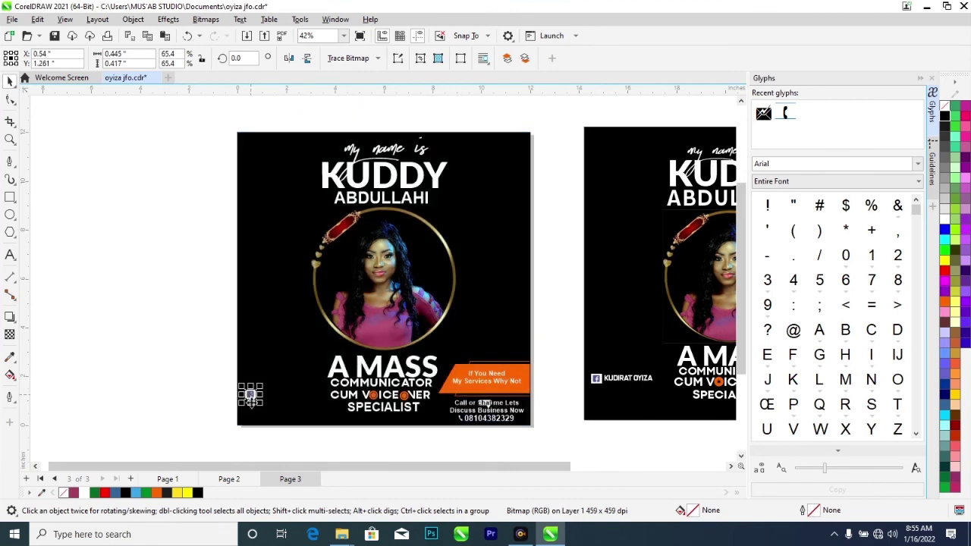
click(239, 417)
- Bring the Facebook name tag across and place it beside the icon
scroll(239, 417, up, 1)
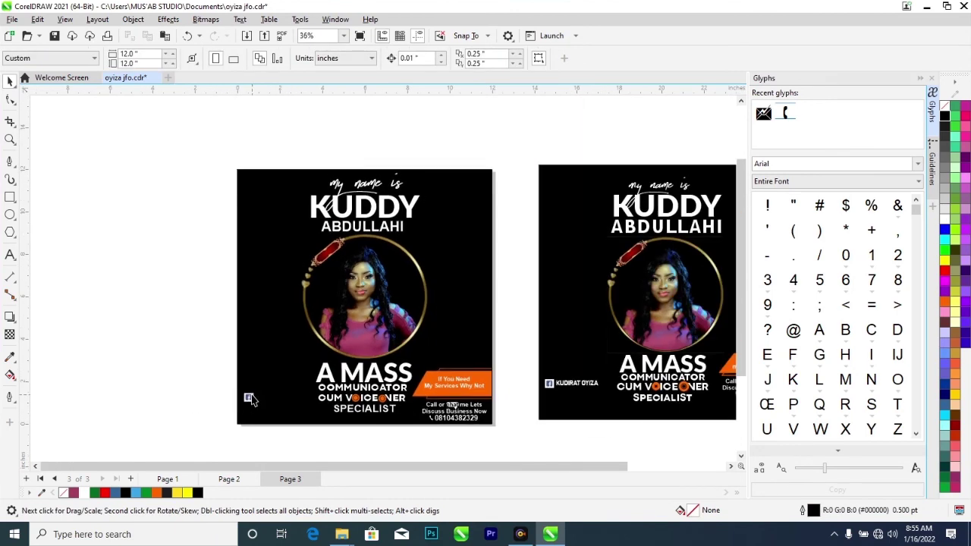
click(248, 397)
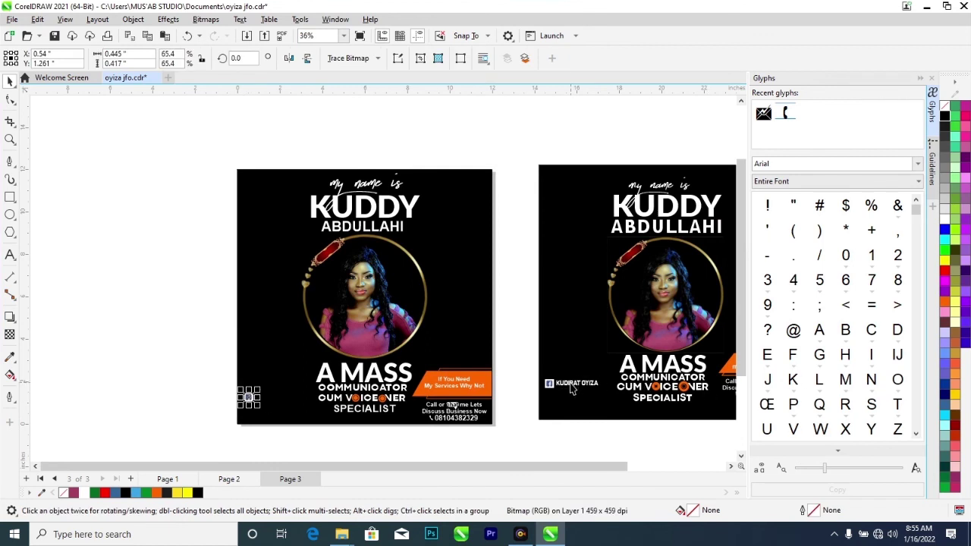
drag(573, 387, 279, 404)
click(182, 330)
scroll(206, 329, down, 2)
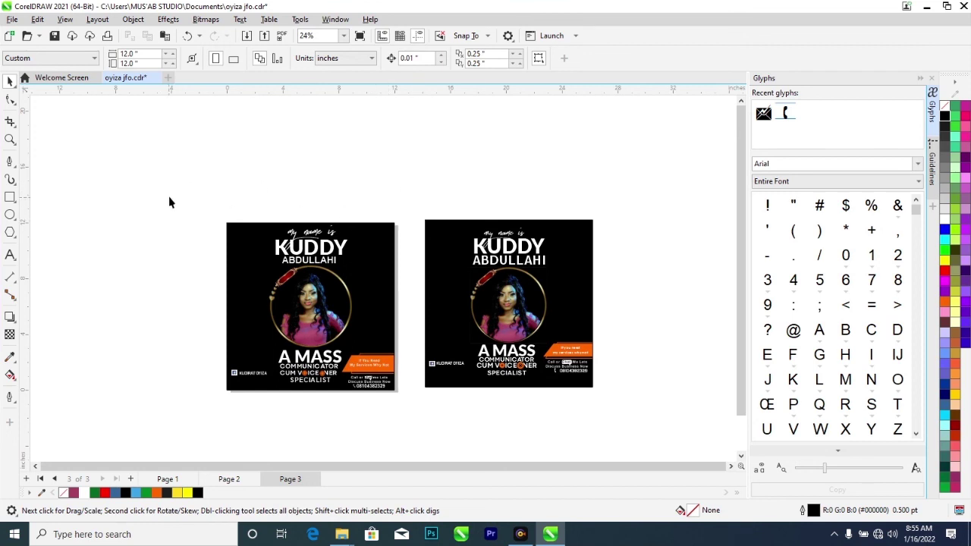
- Check the reference flyer's design by selecting it and scrolling around it
scroll(171, 199, up, 1)
click(505, 245)
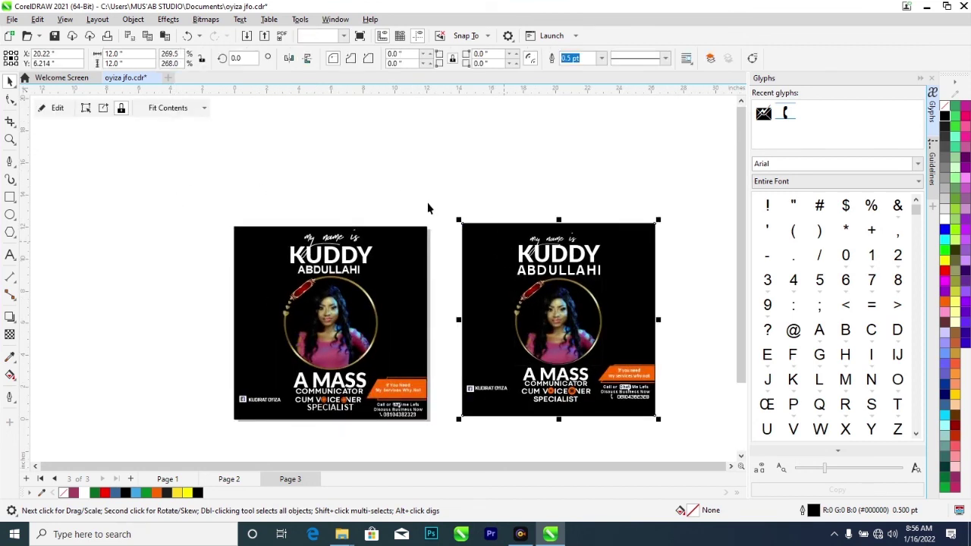
click(221, 197)
scroll(260, 252, down, 1)
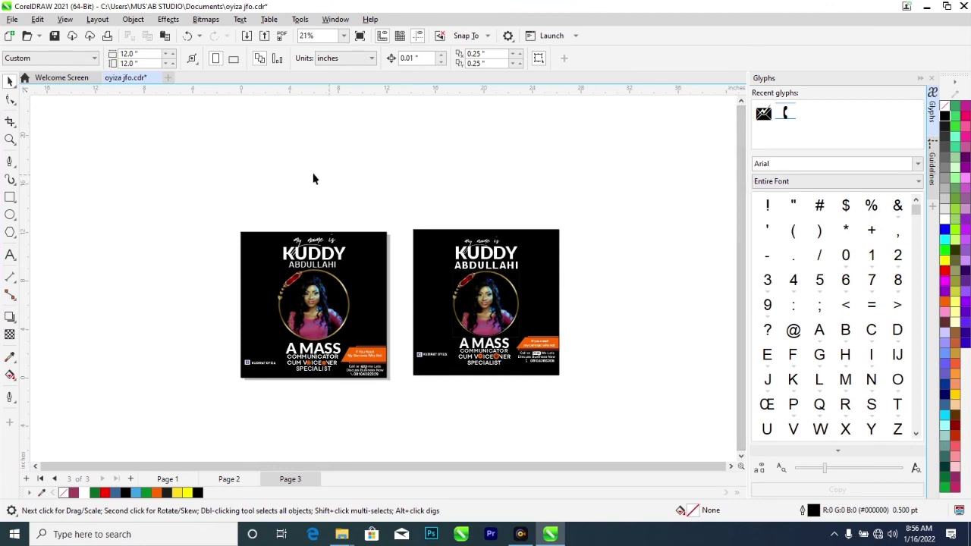
scroll(197, 220, down, 1)
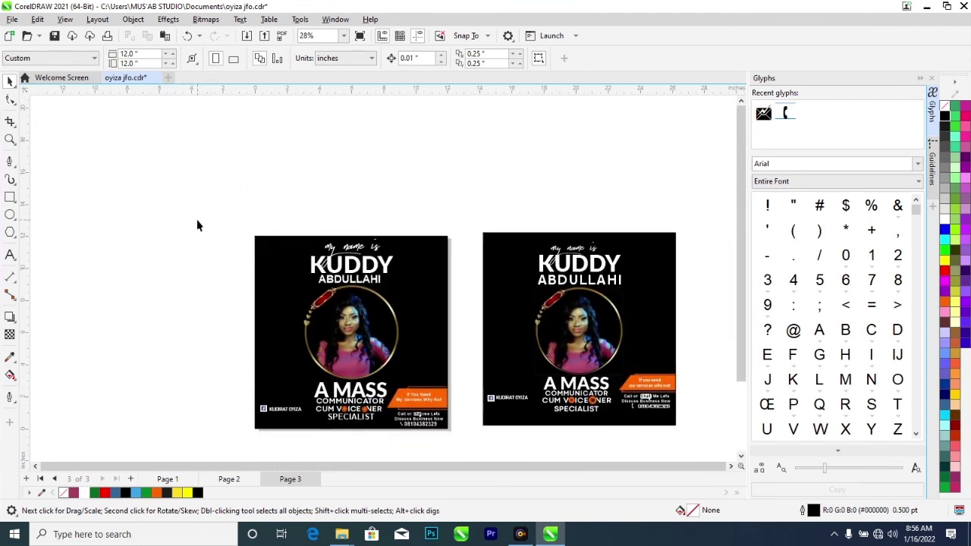
scroll(196, 225, up, 1)
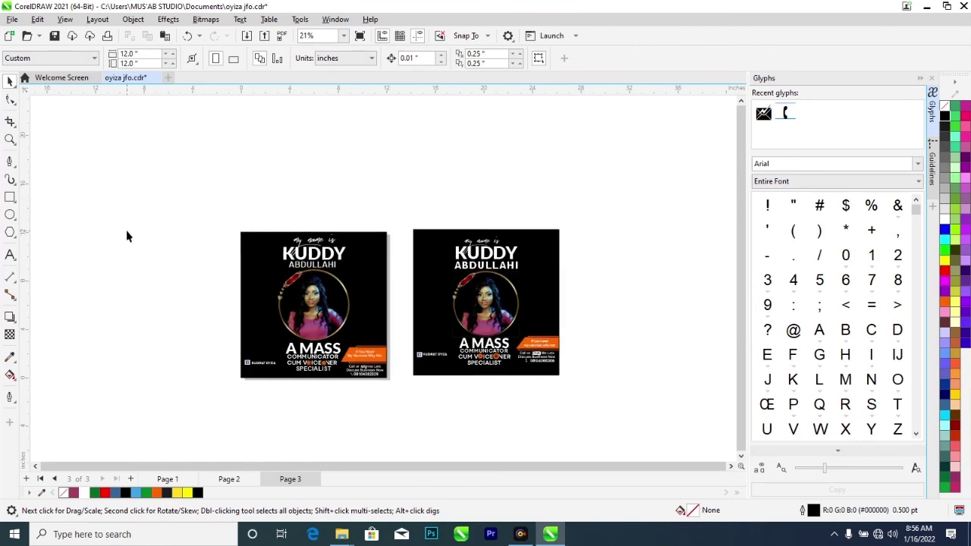
scroll(126, 230, down, 1)
scroll(126, 229, up, 3)
scroll(126, 230, down, 4)
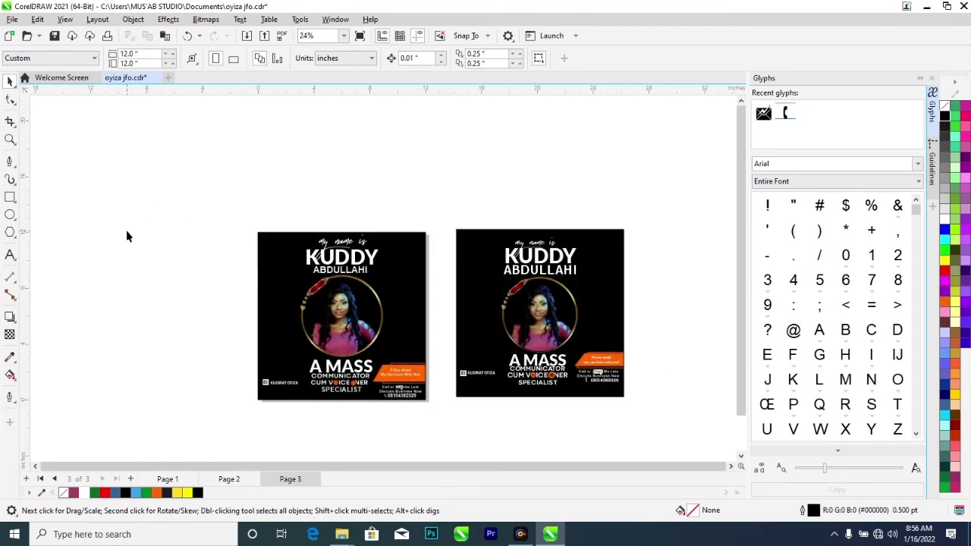
scroll(126, 230, up, 2)
scroll(126, 230, down, 1)
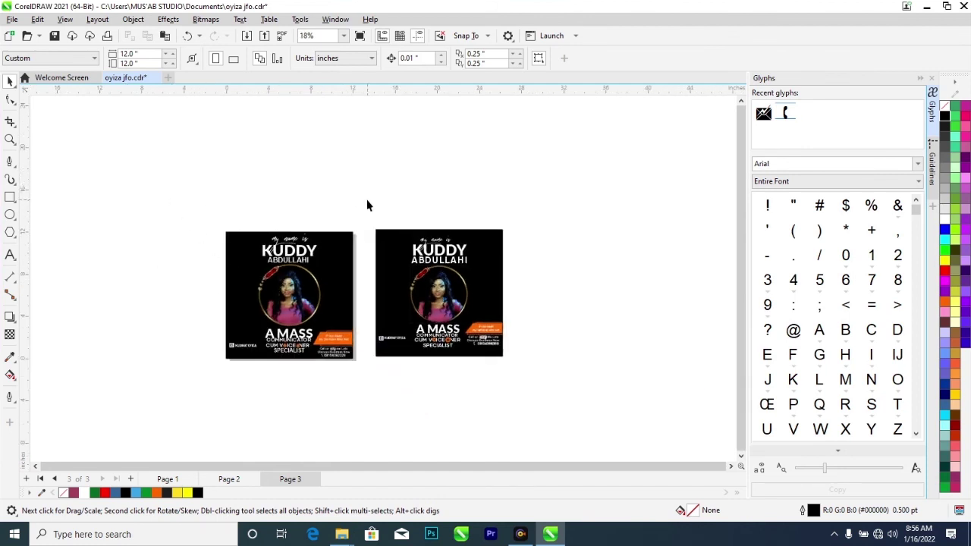
- Marquee-select every object of the reference flyer and delete it
drag(367, 204, 558, 403)
key(Delete)
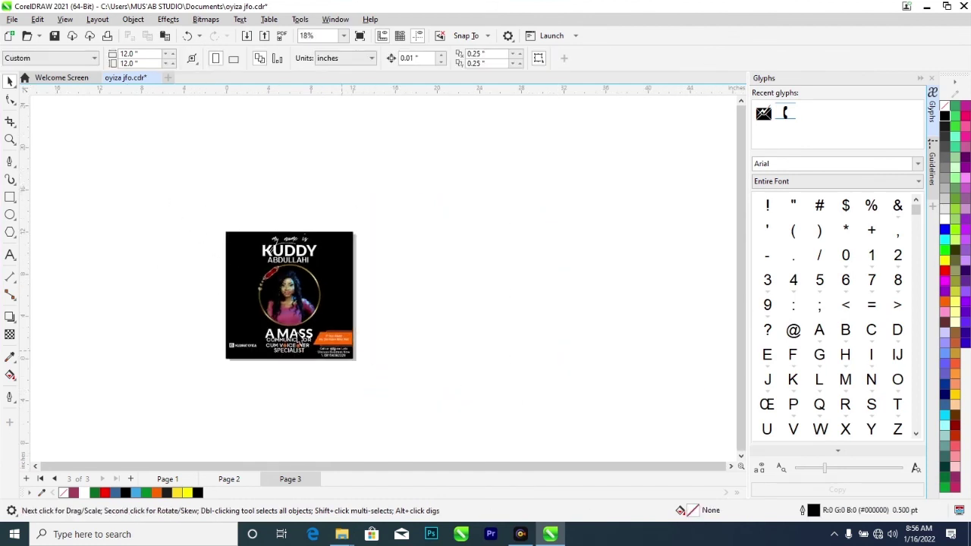
scroll(159, 325, up, 3)
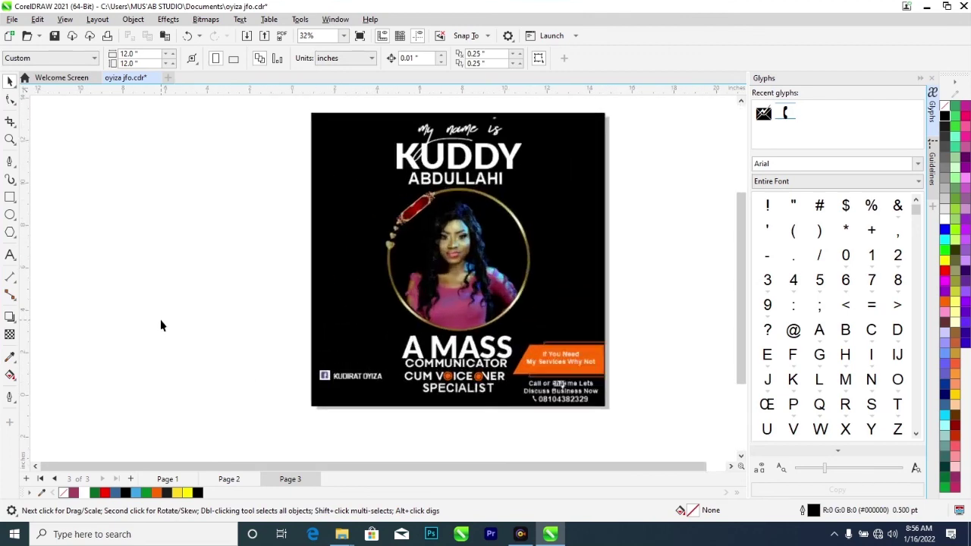
scroll(160, 321, down, 2)
scroll(161, 324, down, 1)
scroll(161, 324, up, 2)
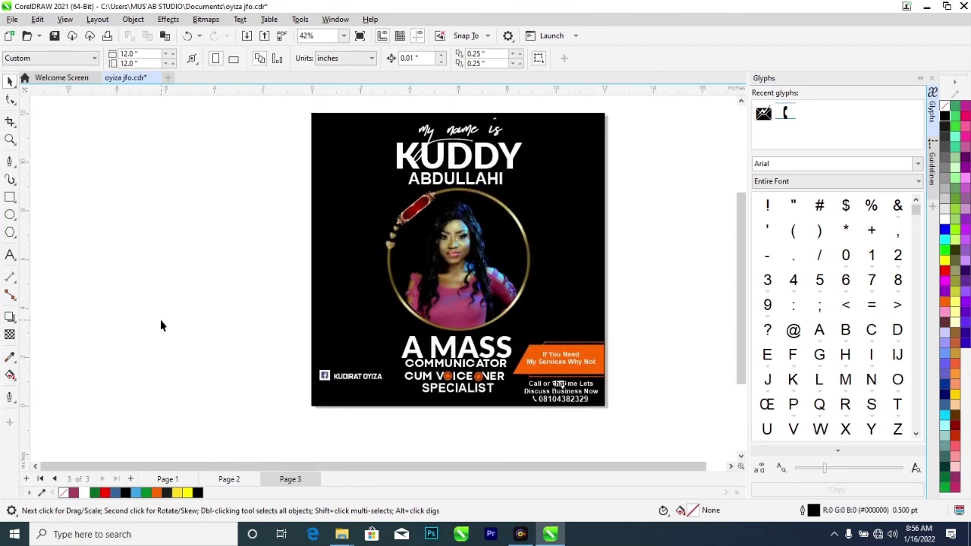